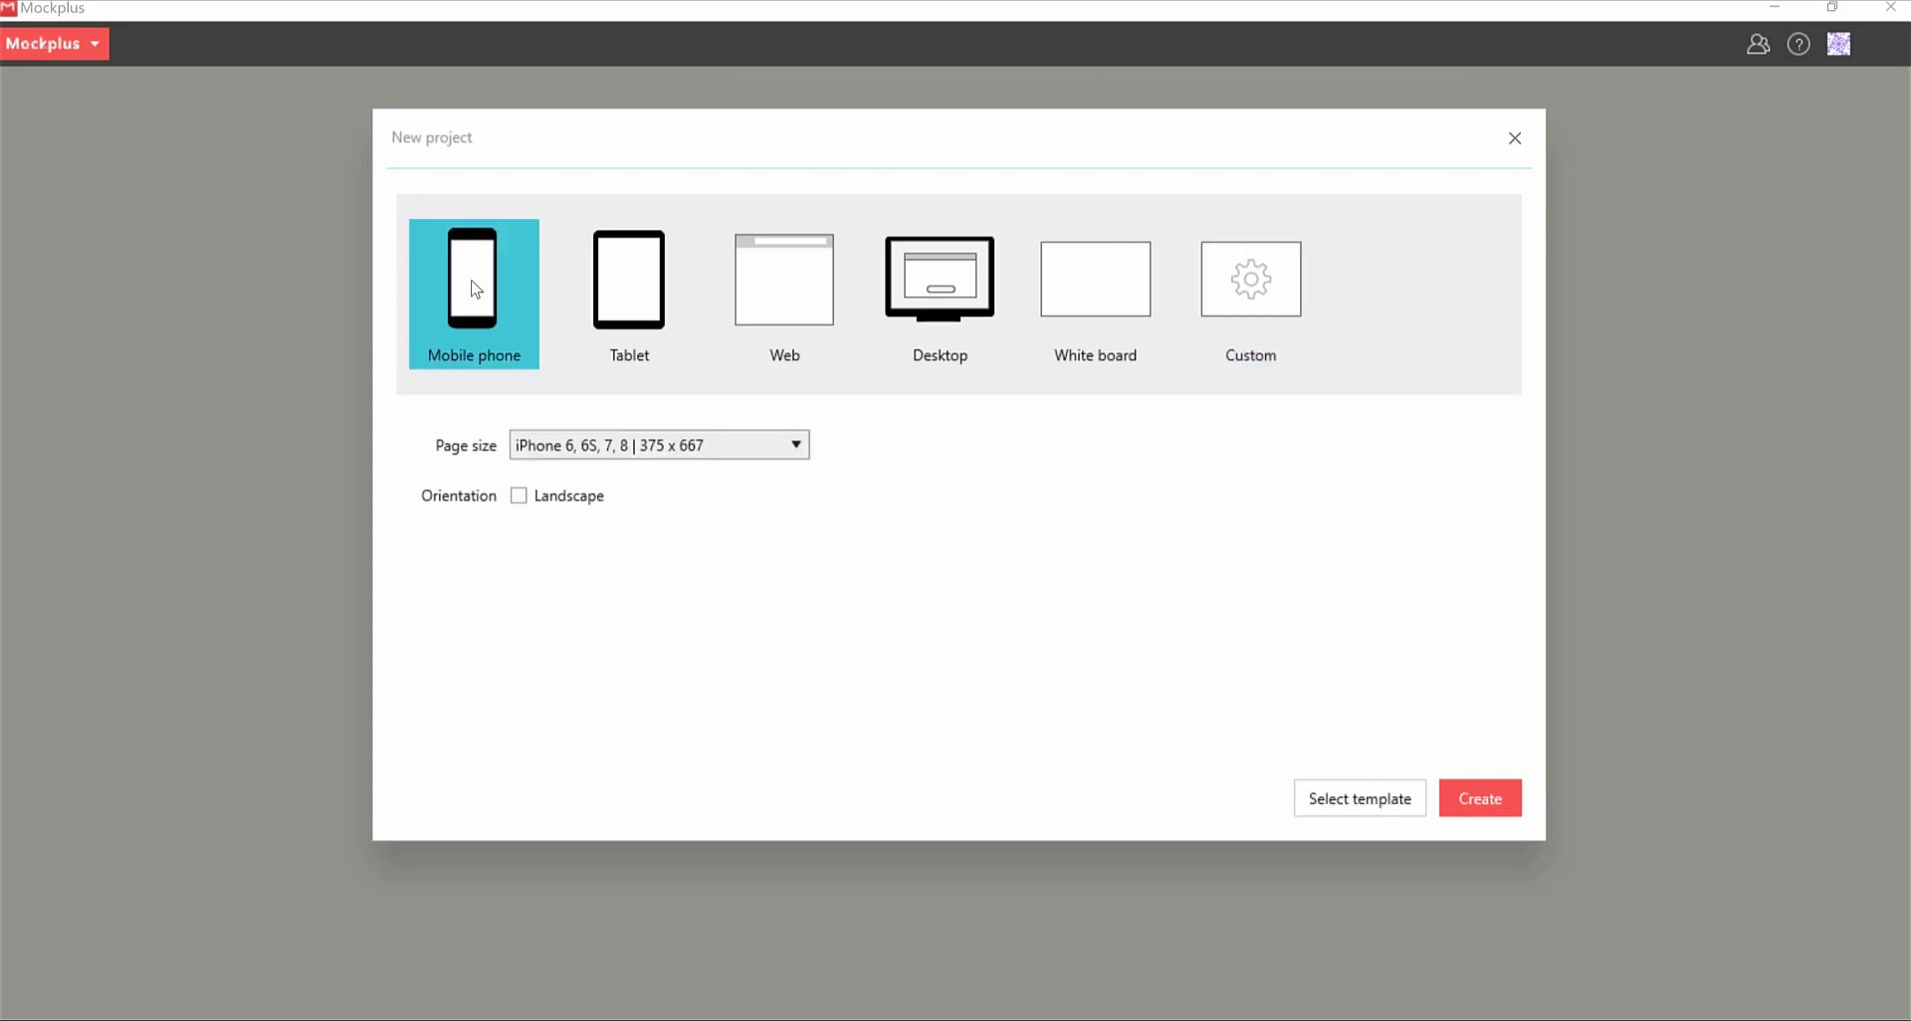
Create a mobile phone project at the iPhone 6/6S/7/8 size of 375 x 667
left_click(677, 450)
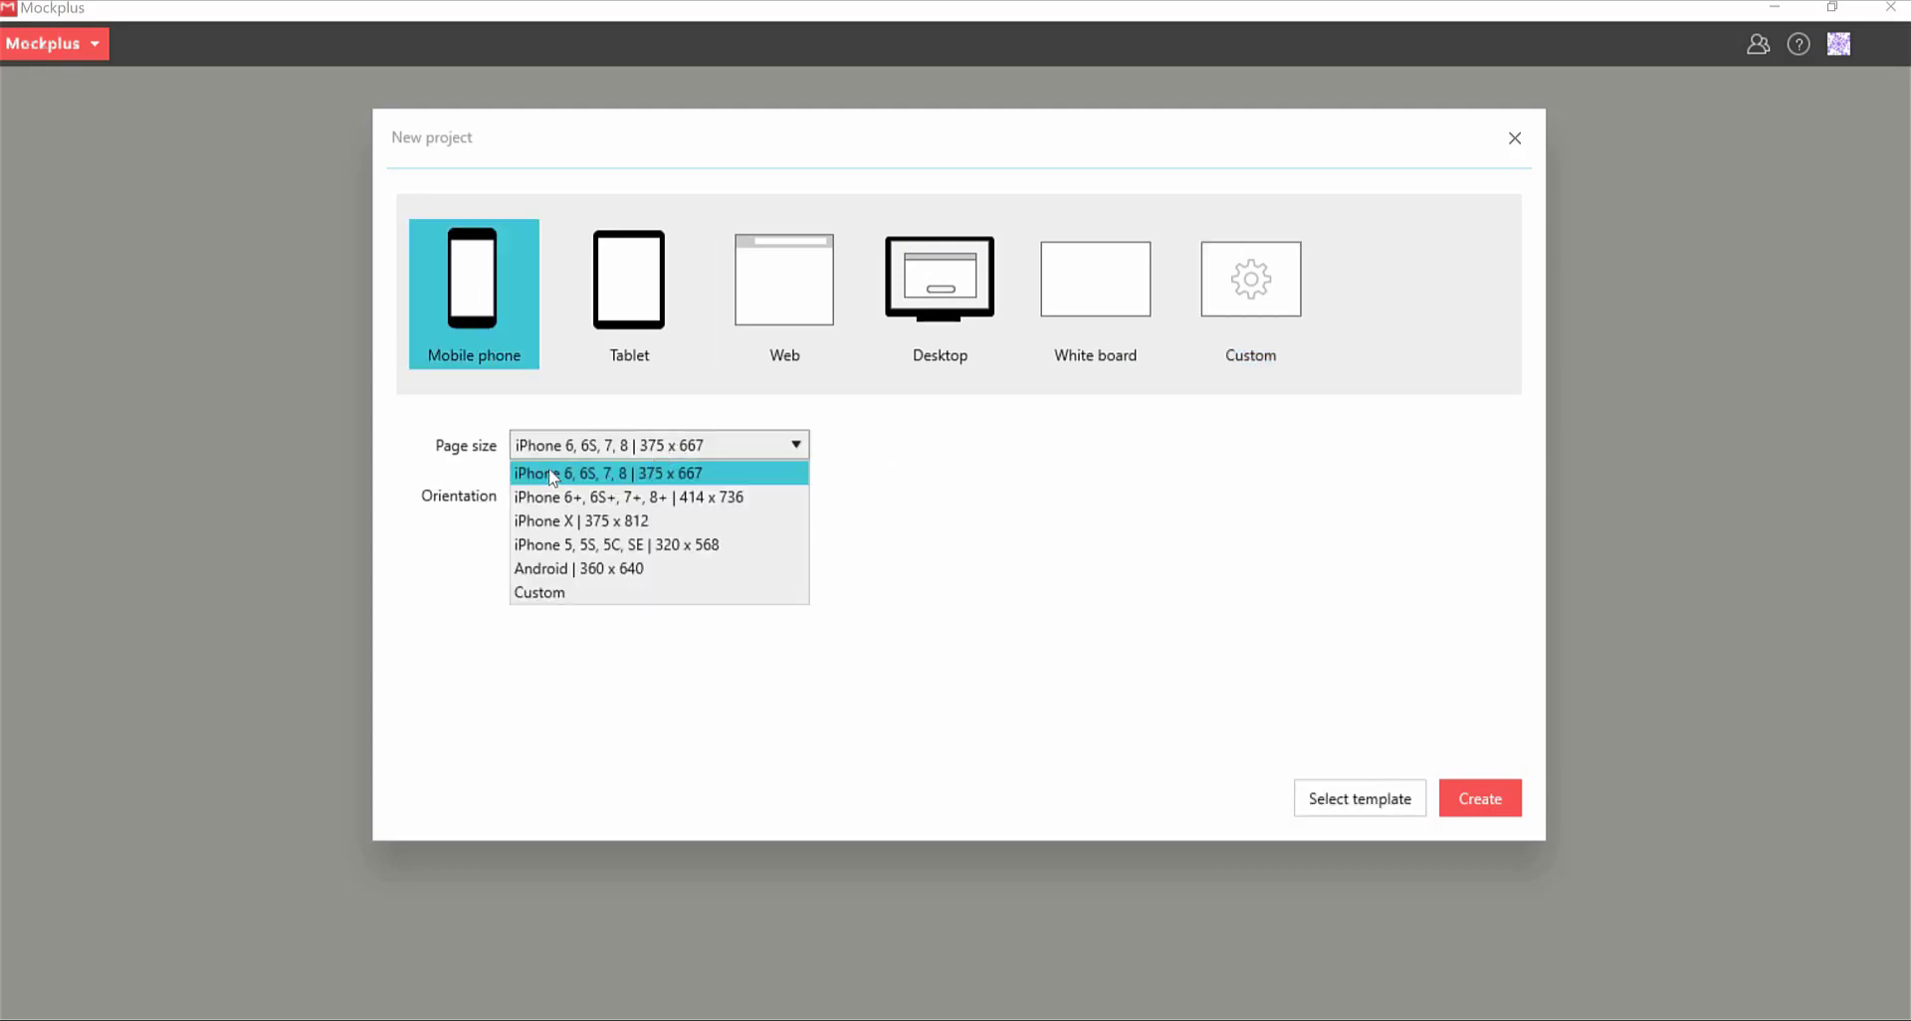
left_click(640, 477)
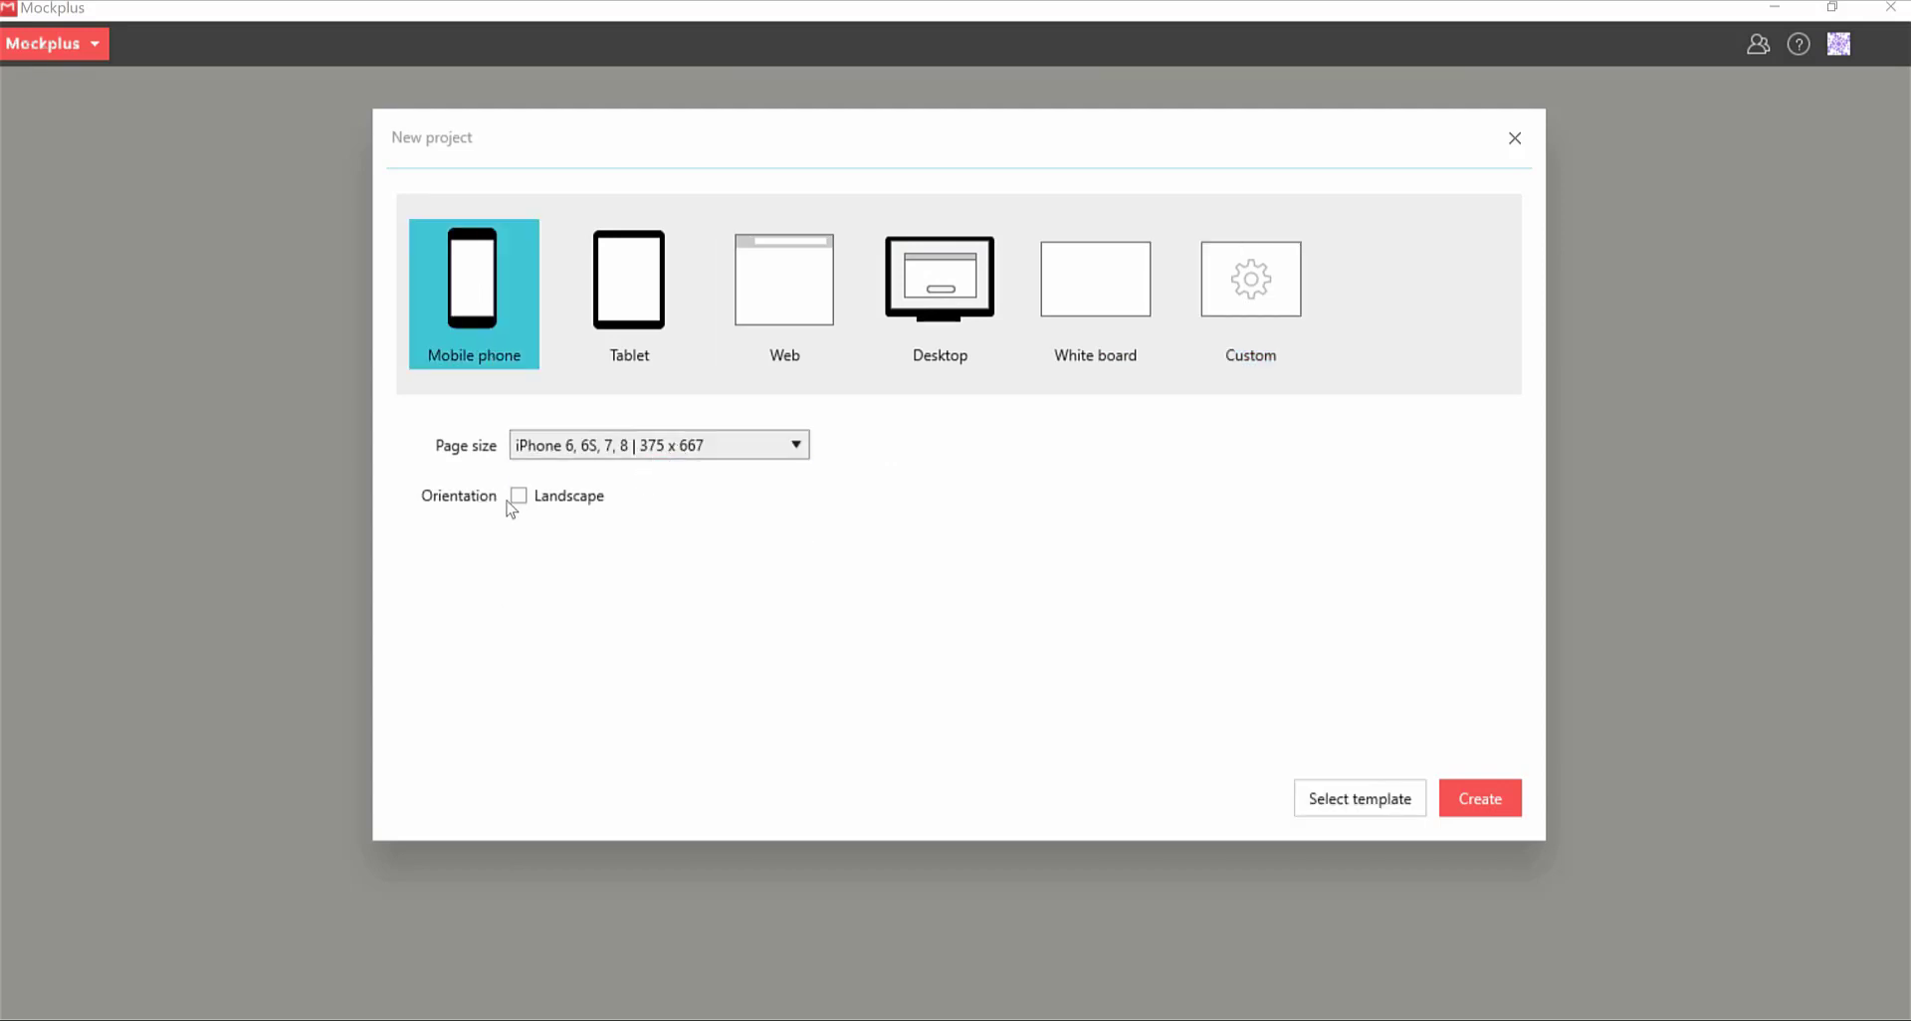
left_click(1473, 796)
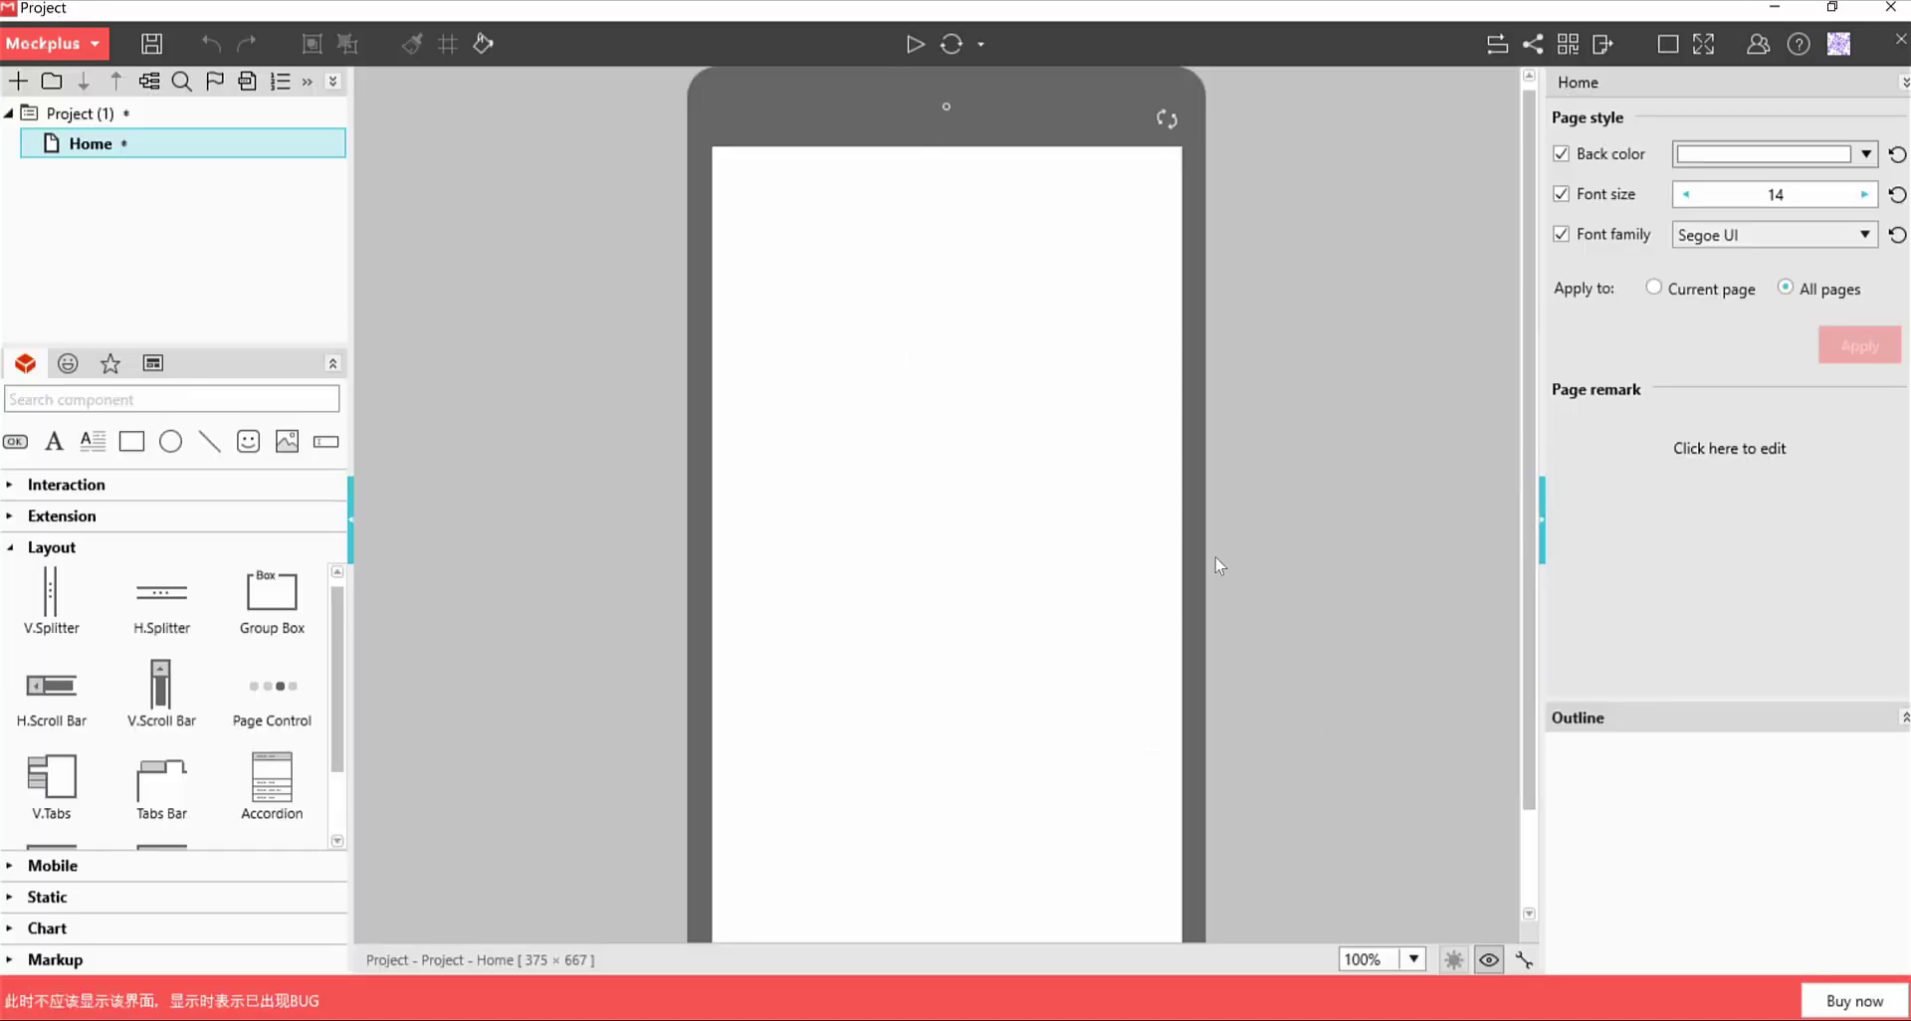
mouse_move(104, 150)
Add a text label reading 'Start Page' near the top of the Home page
left_click_drag(55, 453, 886, 256)
double_click(881, 246)
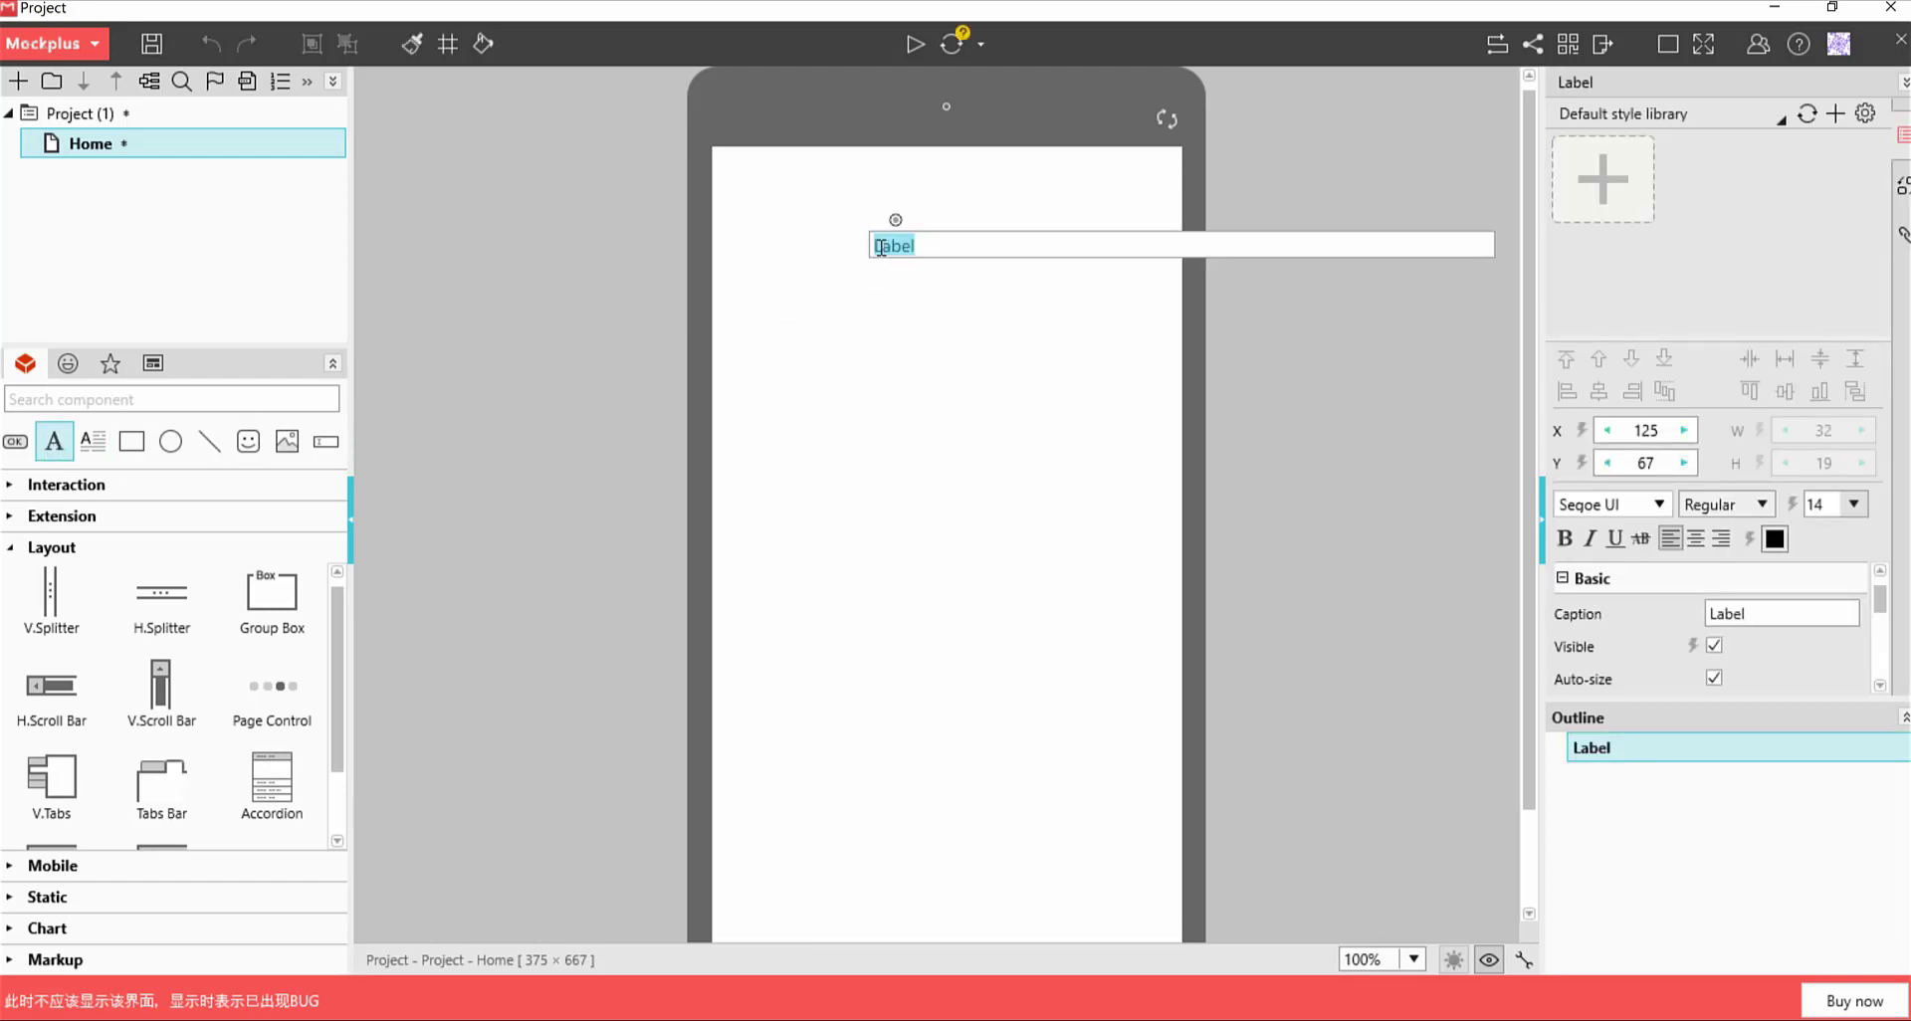
type("Start Page")
left_click(931, 304)
left_click(921, 252)
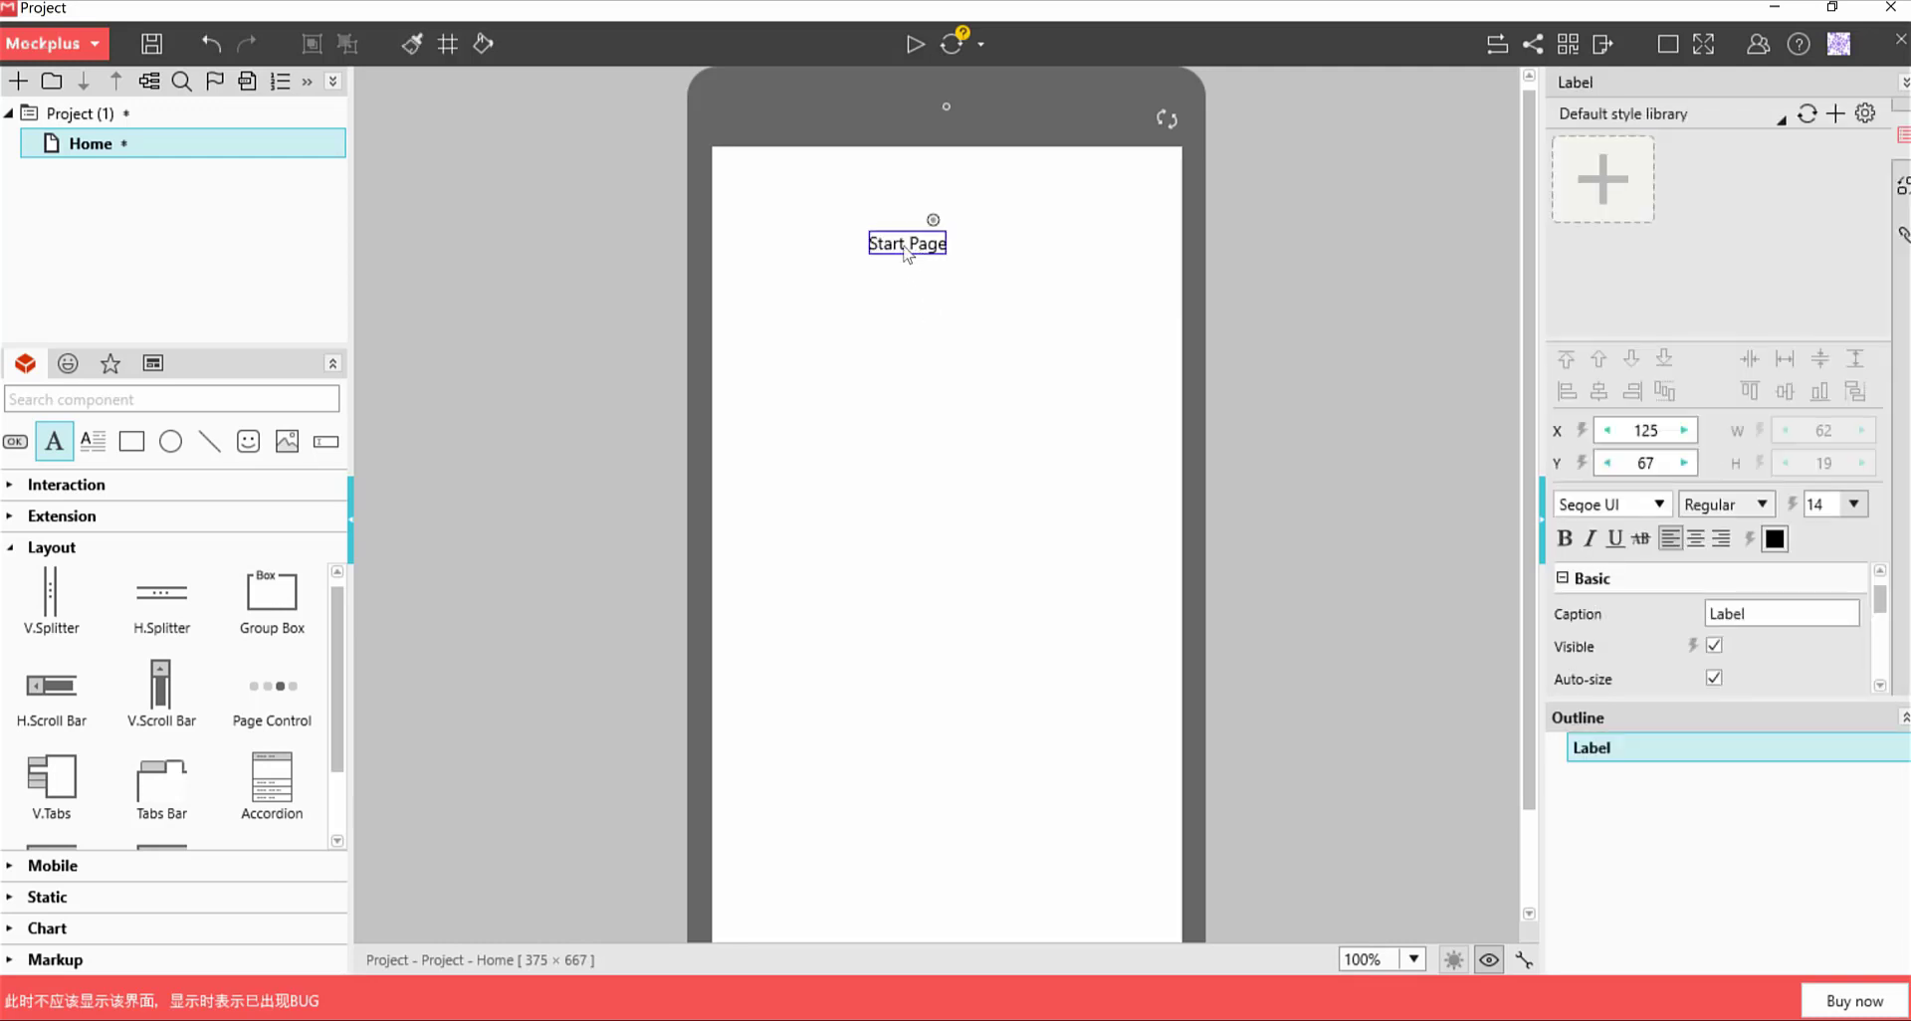
mouse_move(906, 254)
left_mouse_down()
mouse_move(963, 249)
mouse_move(943, 249)
left_mouse_up()
Make the Start Page title bold at font size 18 and centre it horizontally
double_click(941, 240)
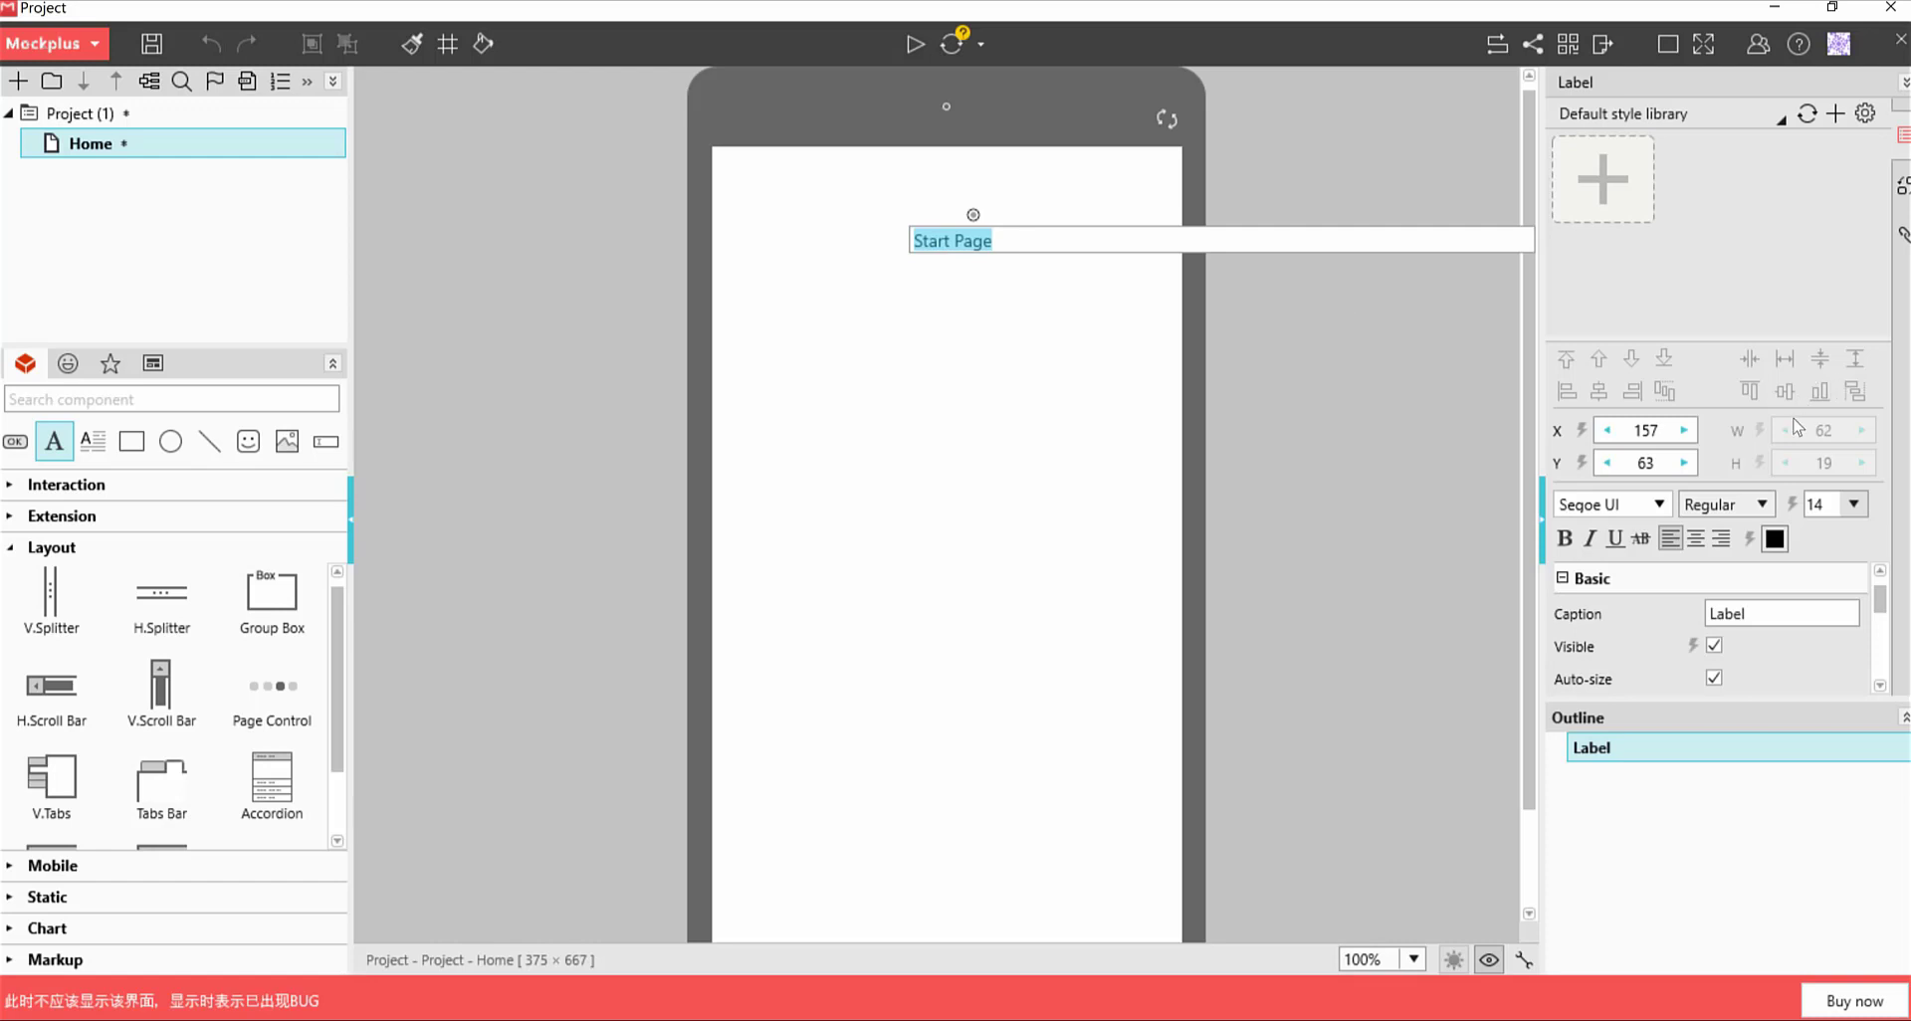
left_click(1809, 504)
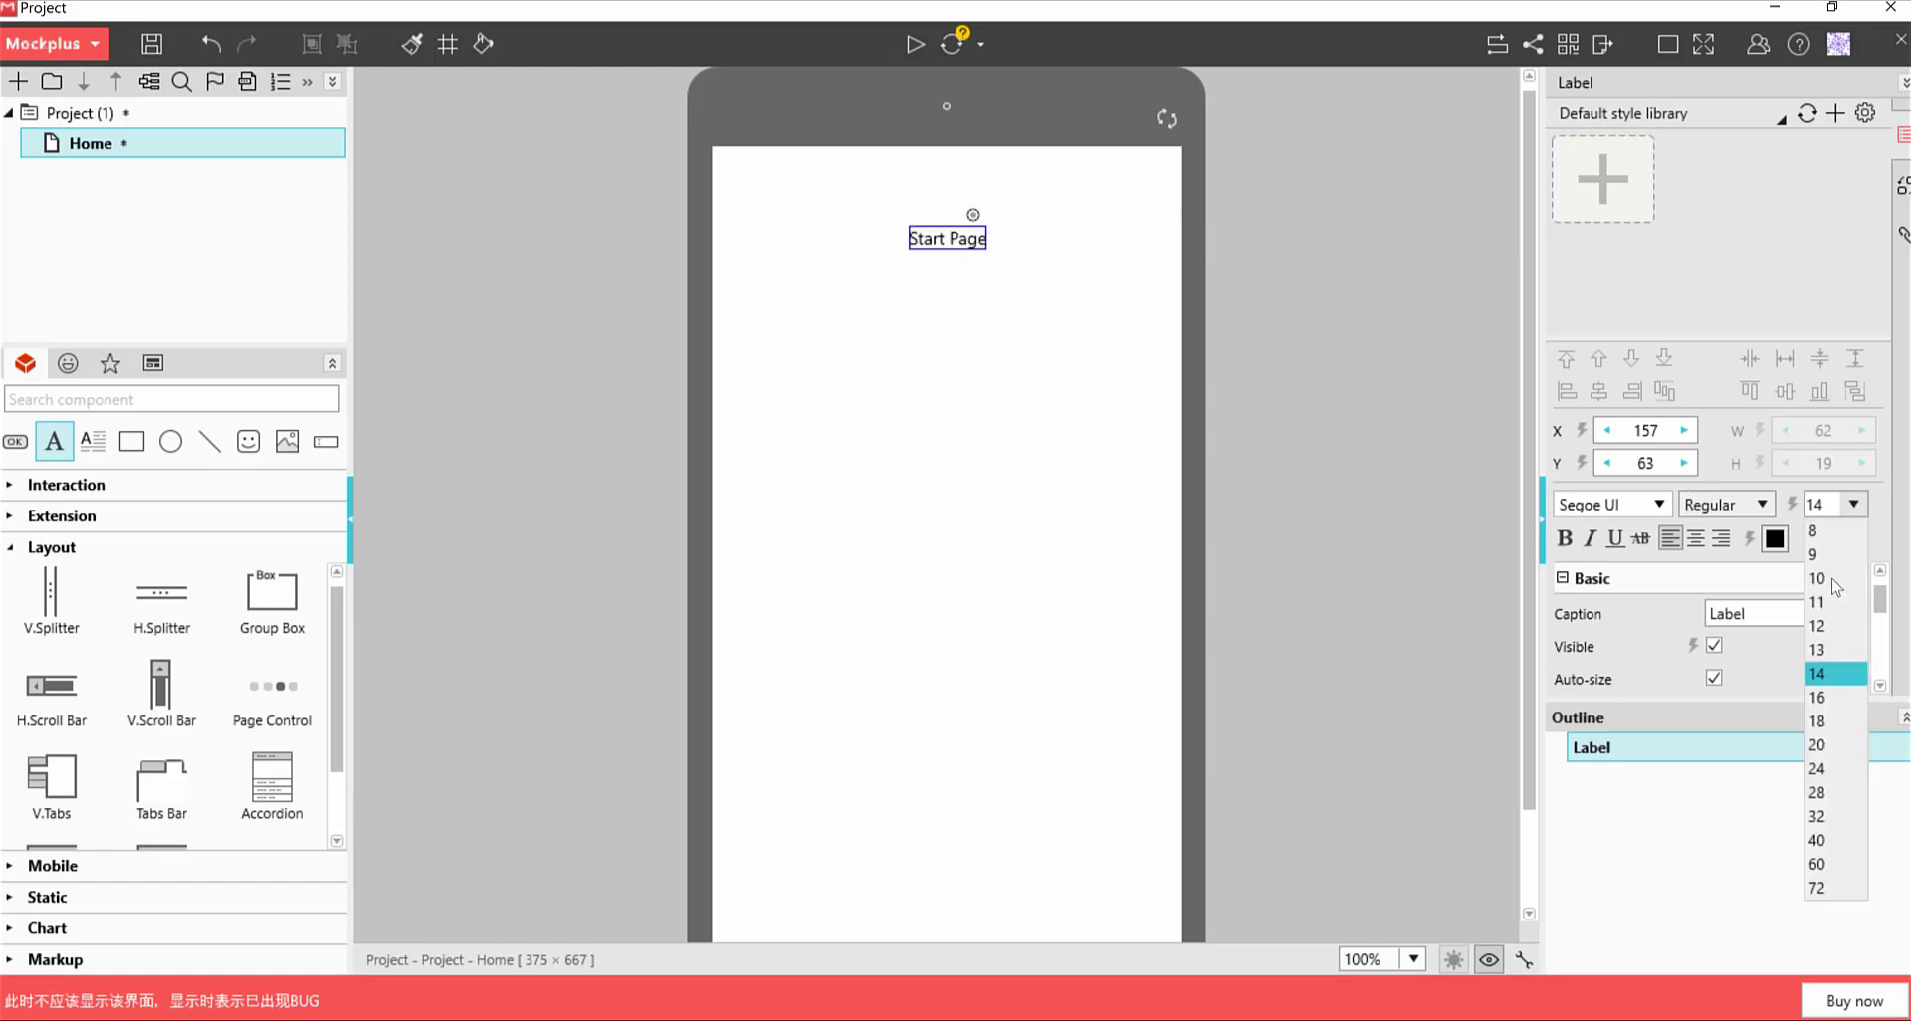
left_click(1797, 719)
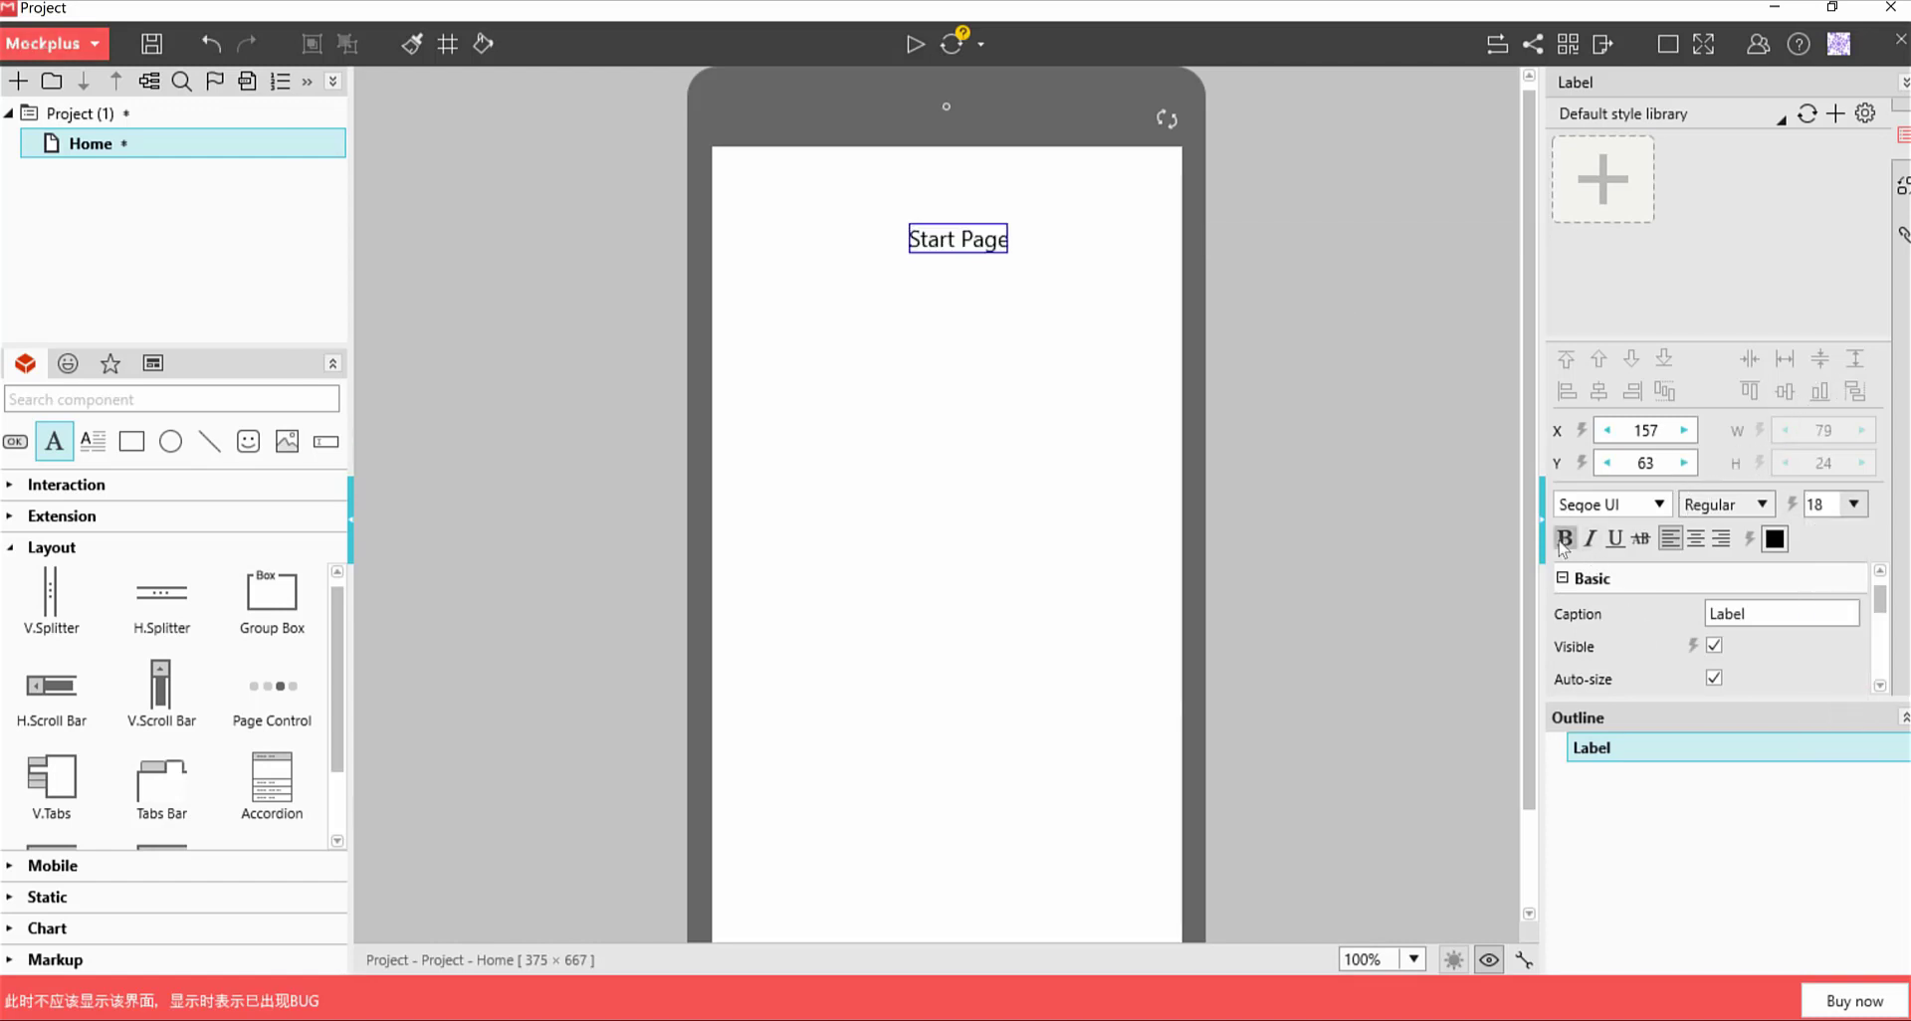
left_click(1565, 539)
left_click(956, 394)
left_click(958, 245)
left_click(951, 247)
left_click_drag(951, 247, 936, 244)
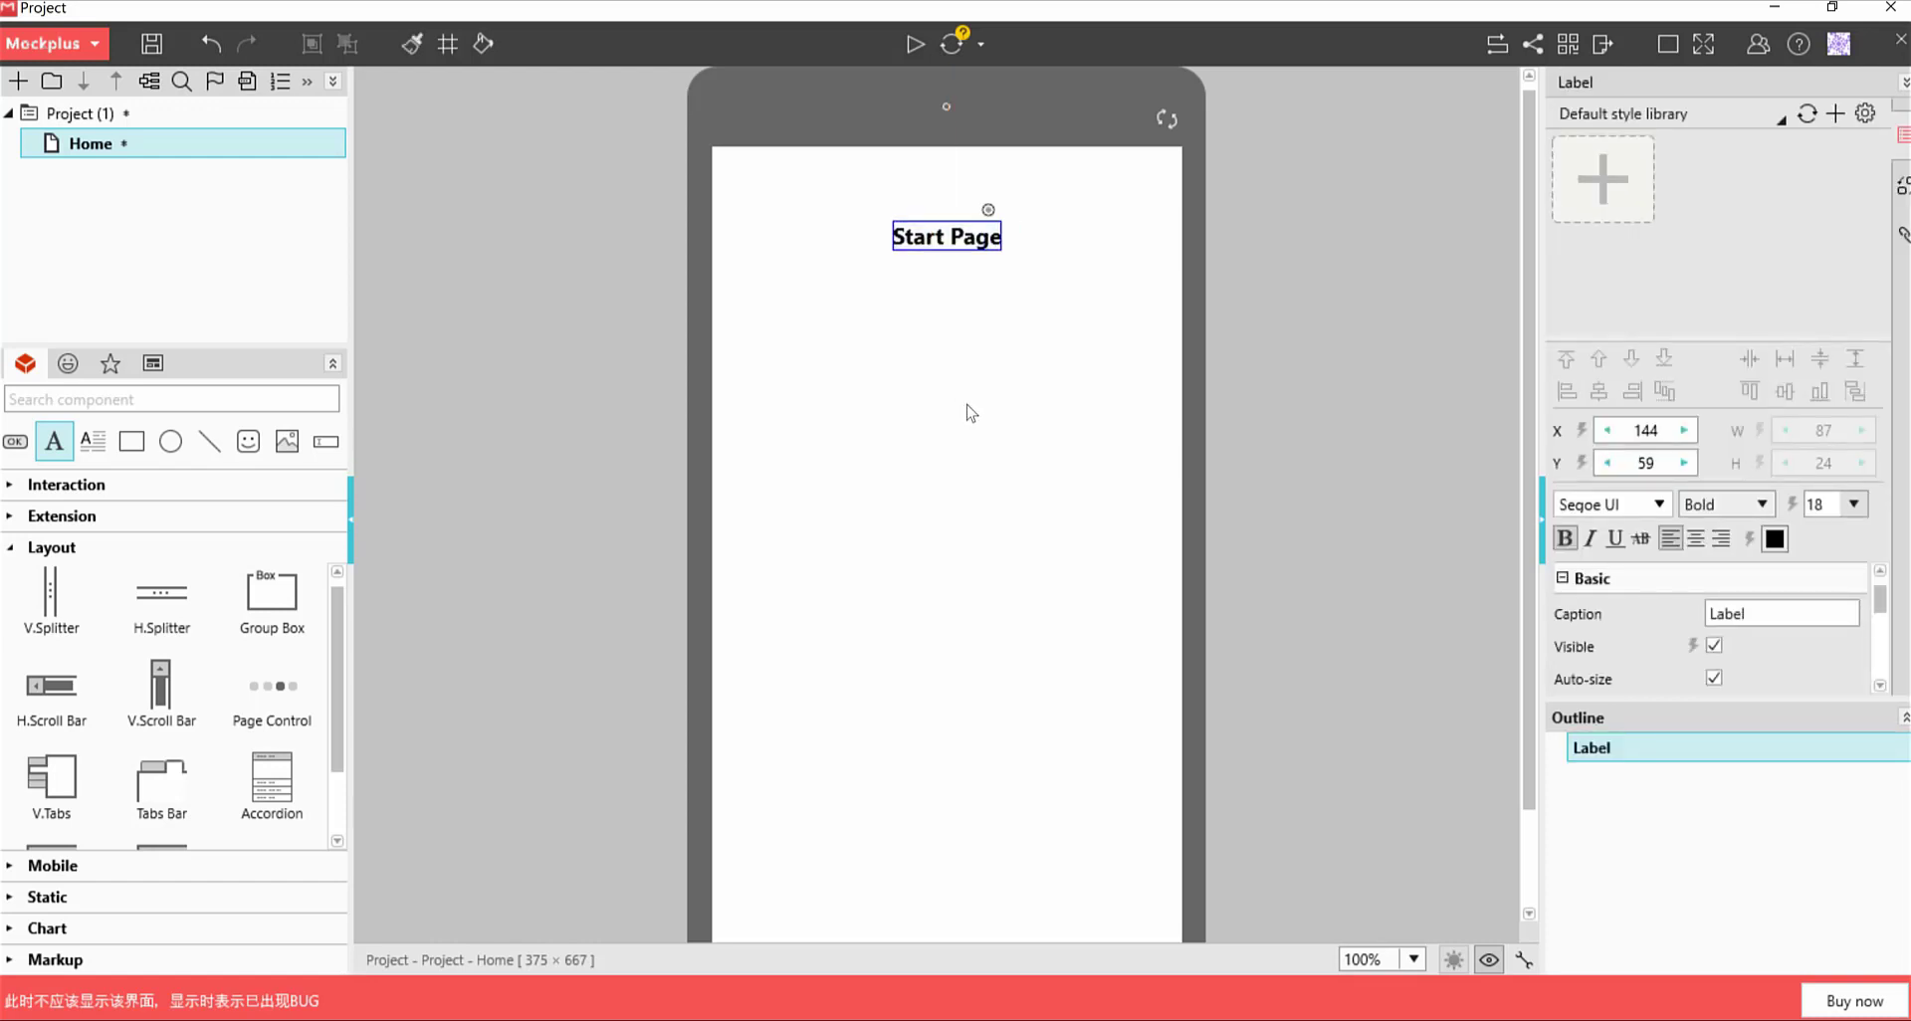
left_click(869, 408)
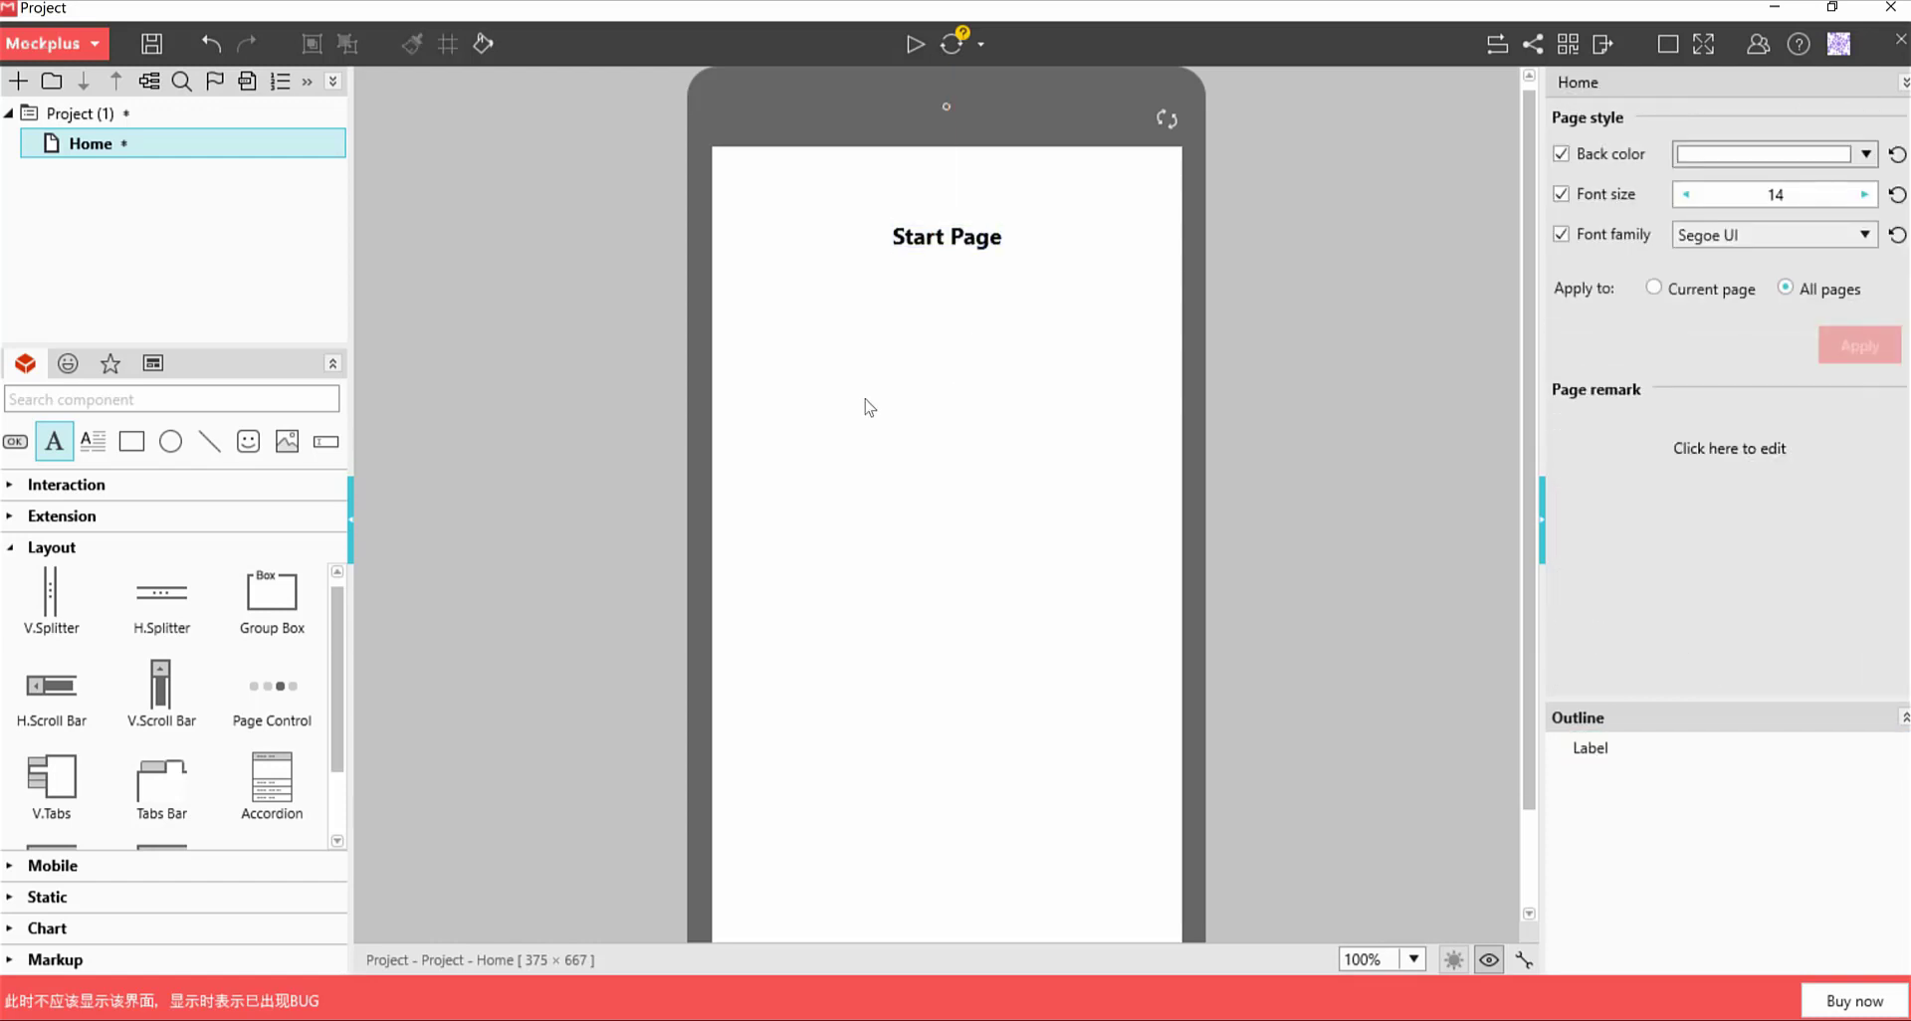
Add a four-tab Tabs Bar from the Layout components, centred under the Start Page title
left_click(18, 487)
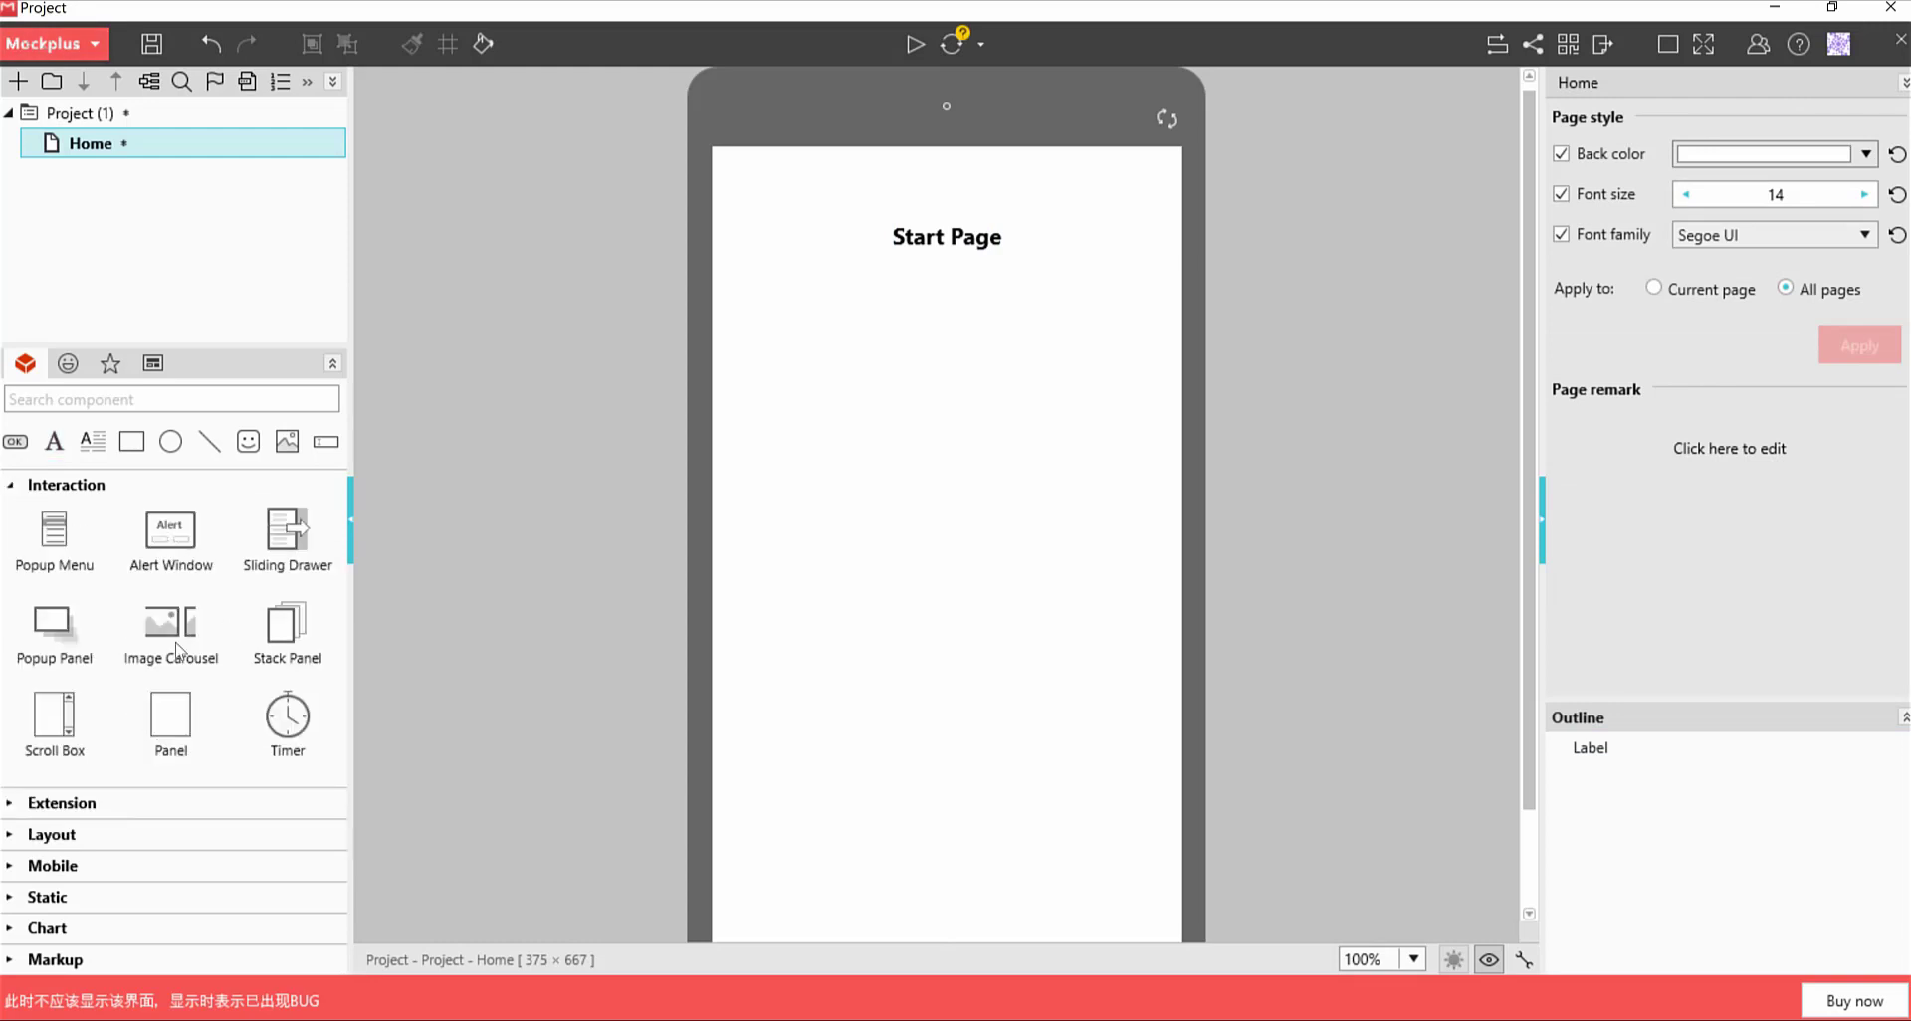
left_click(62, 805)
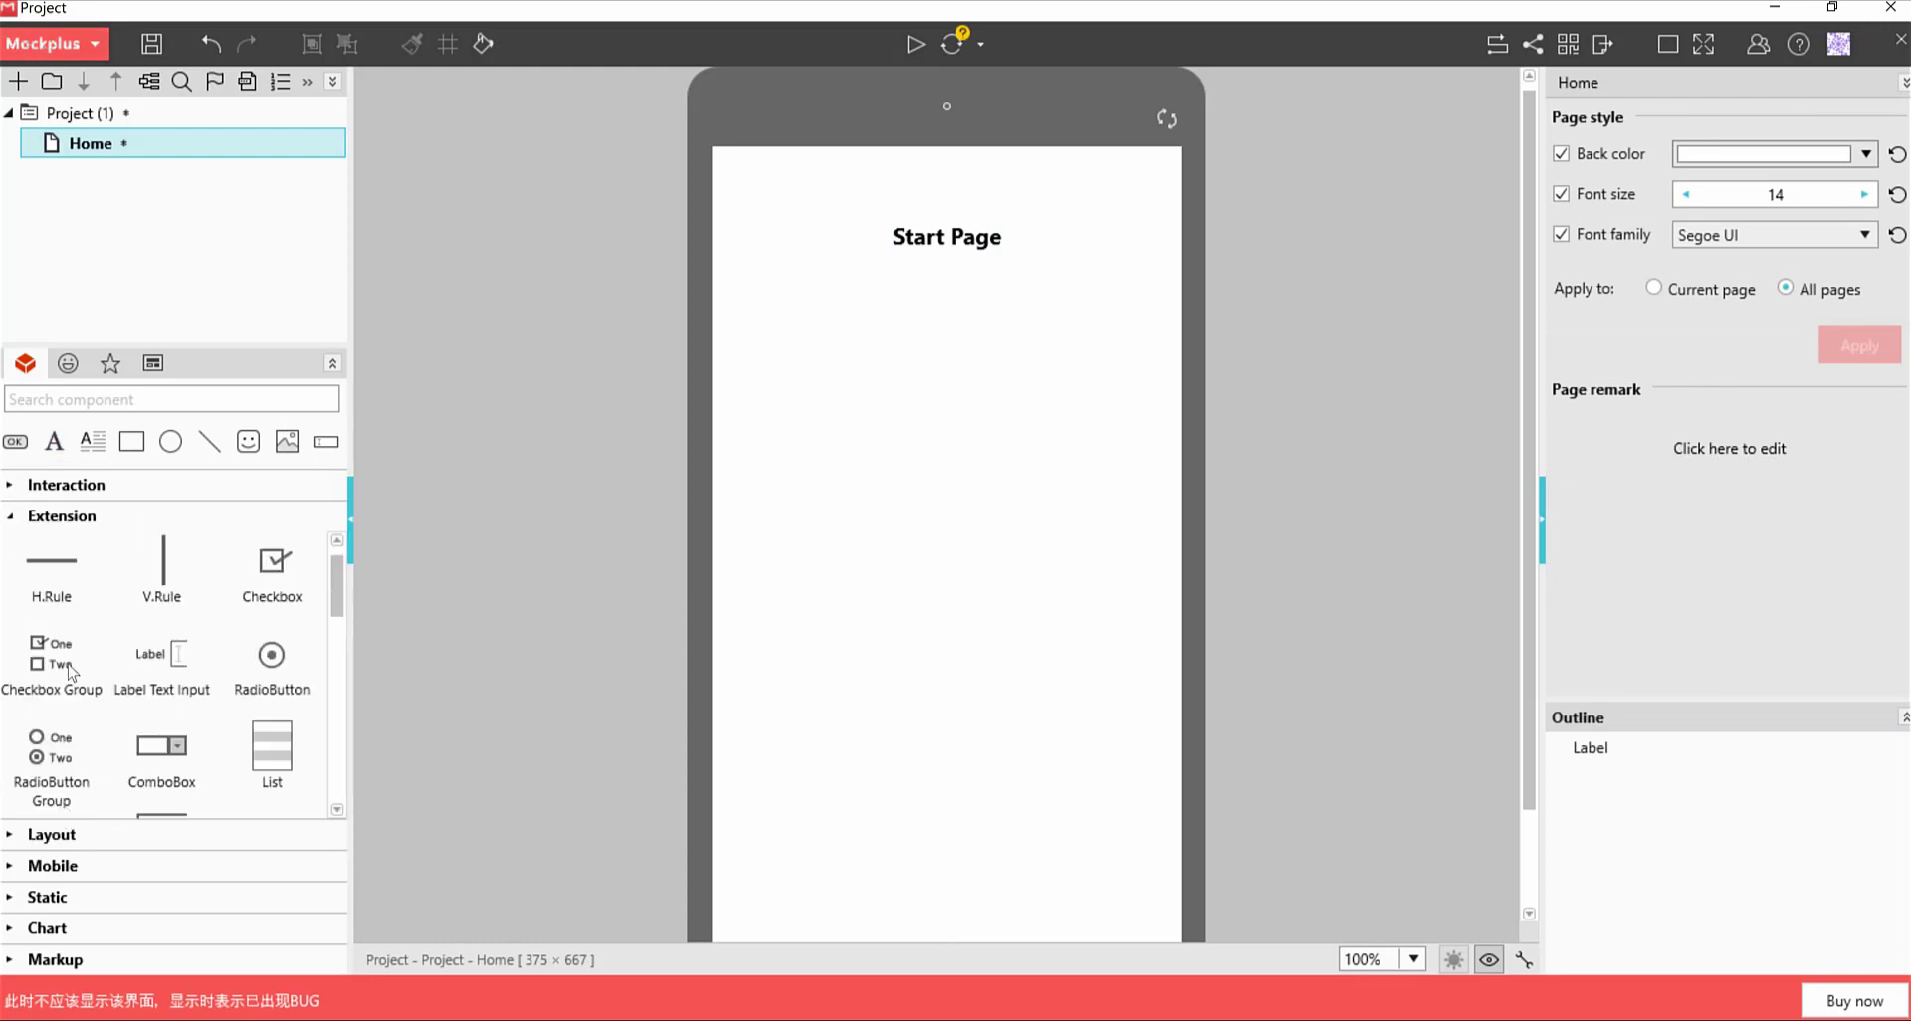
left_click(94, 843)
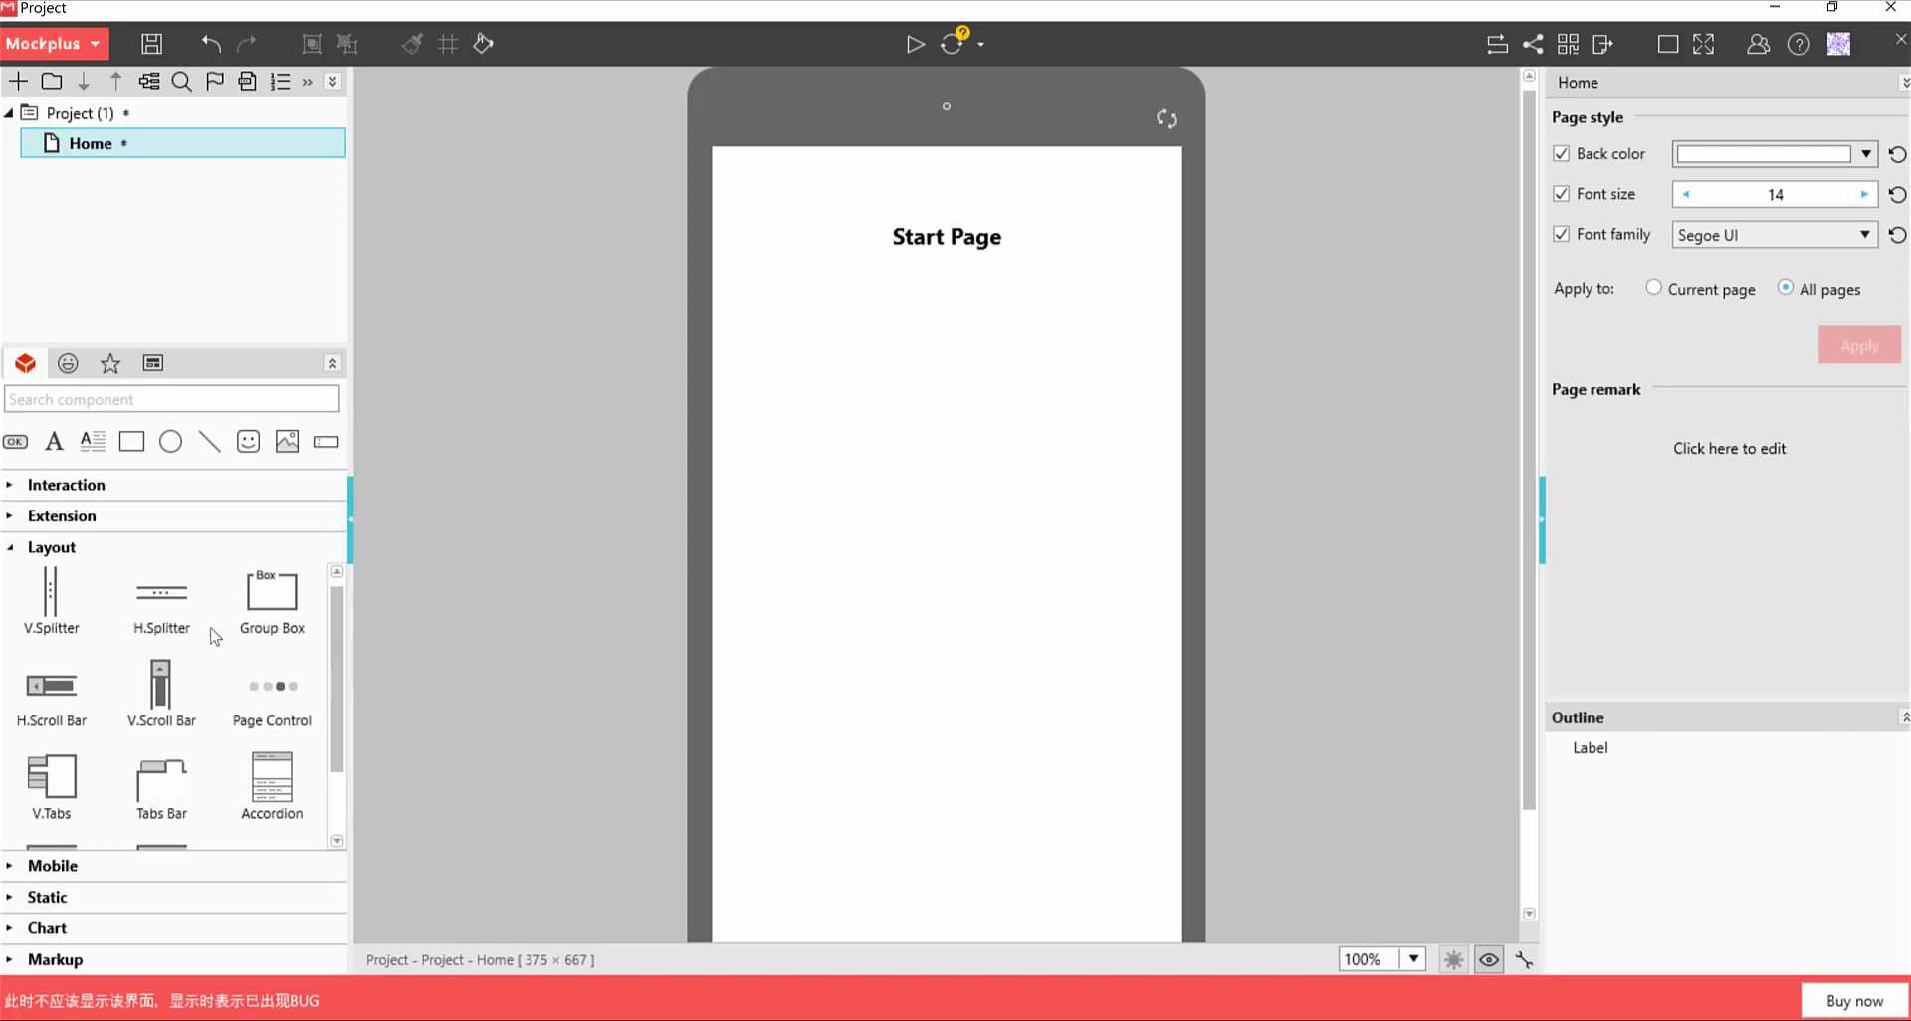
left_click(45, 870)
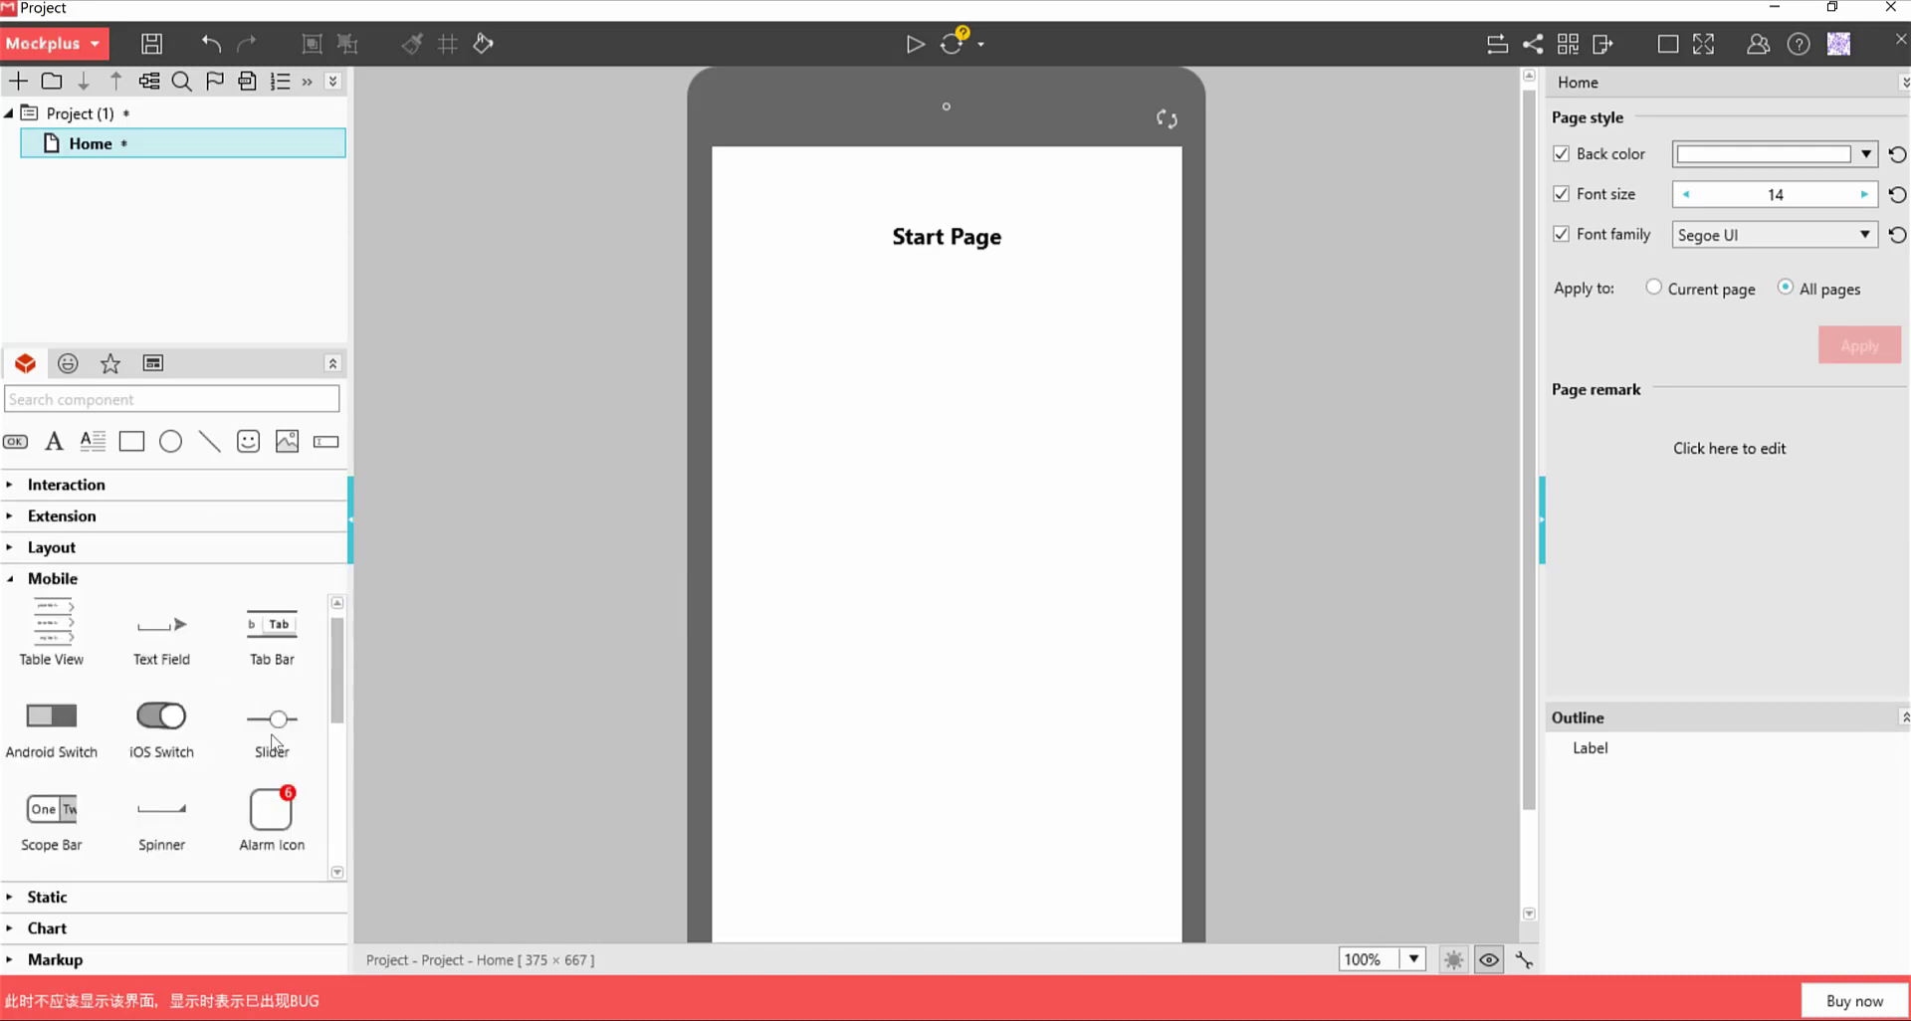
left_click(58, 899)
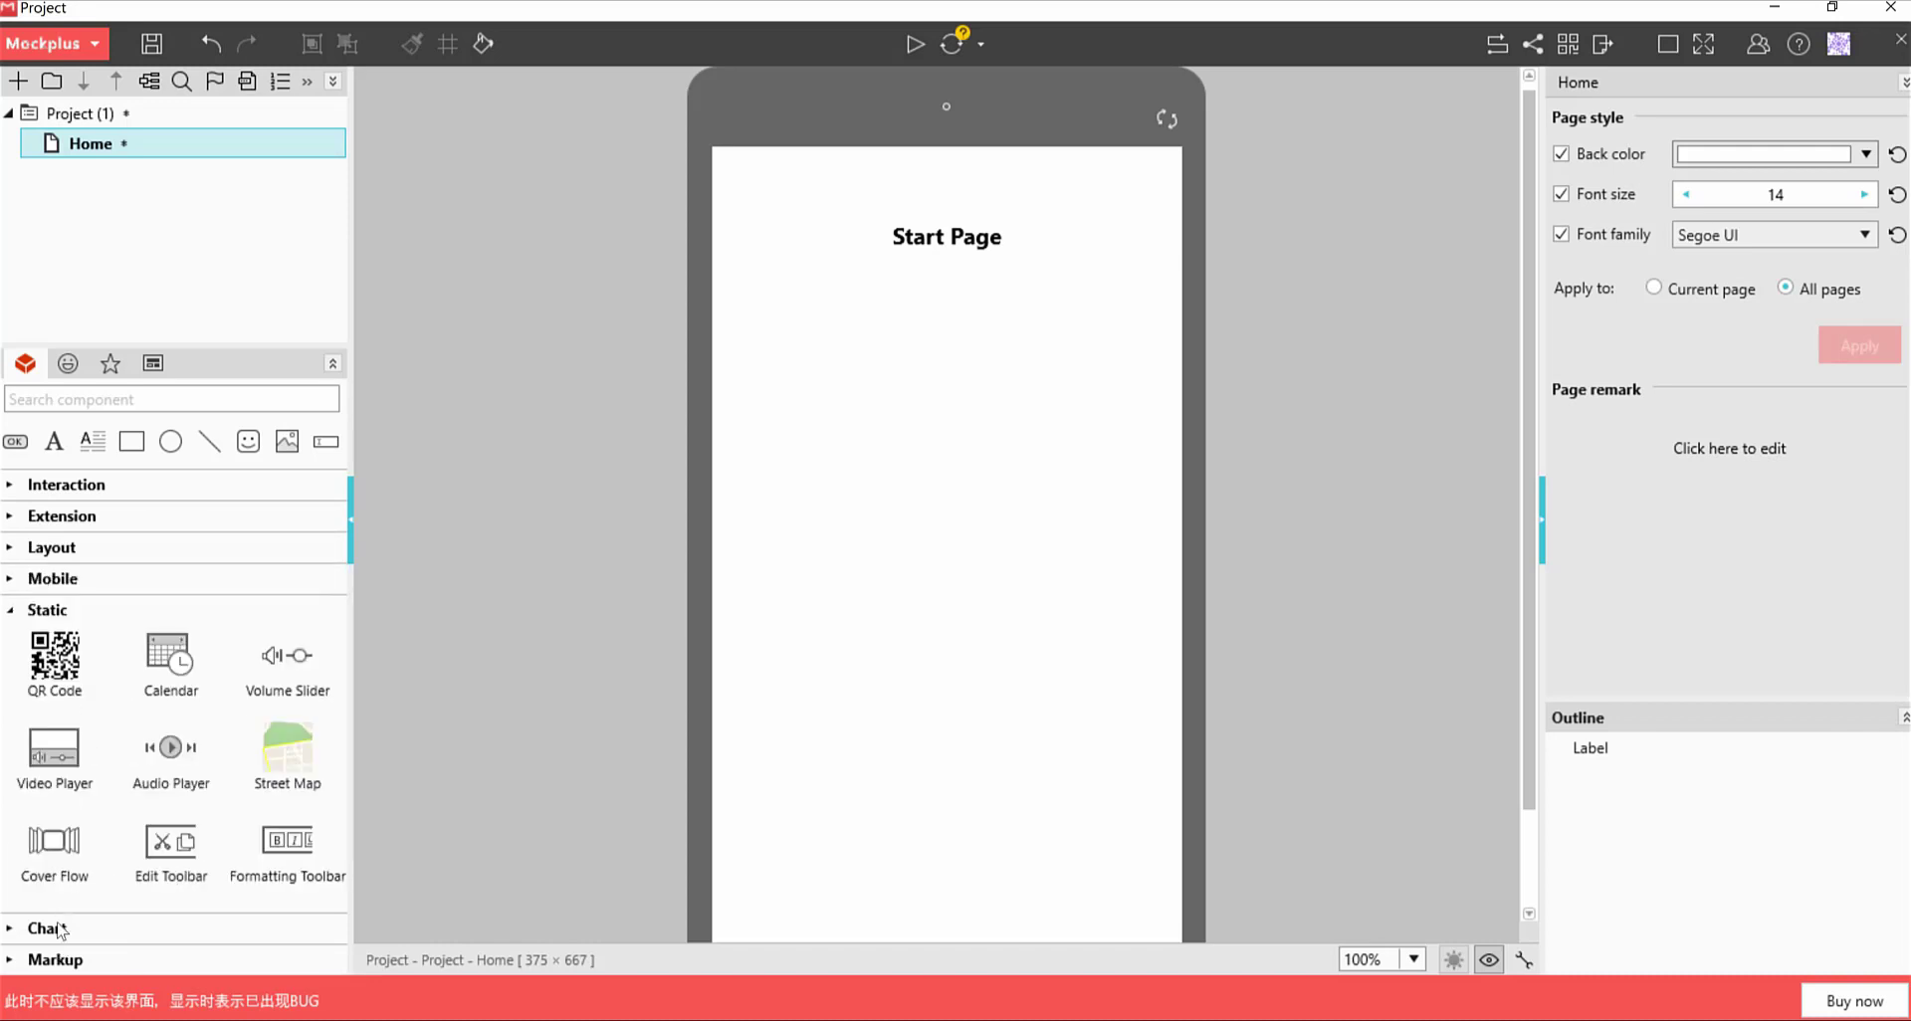
left_click(62, 929)
left_click(70, 960)
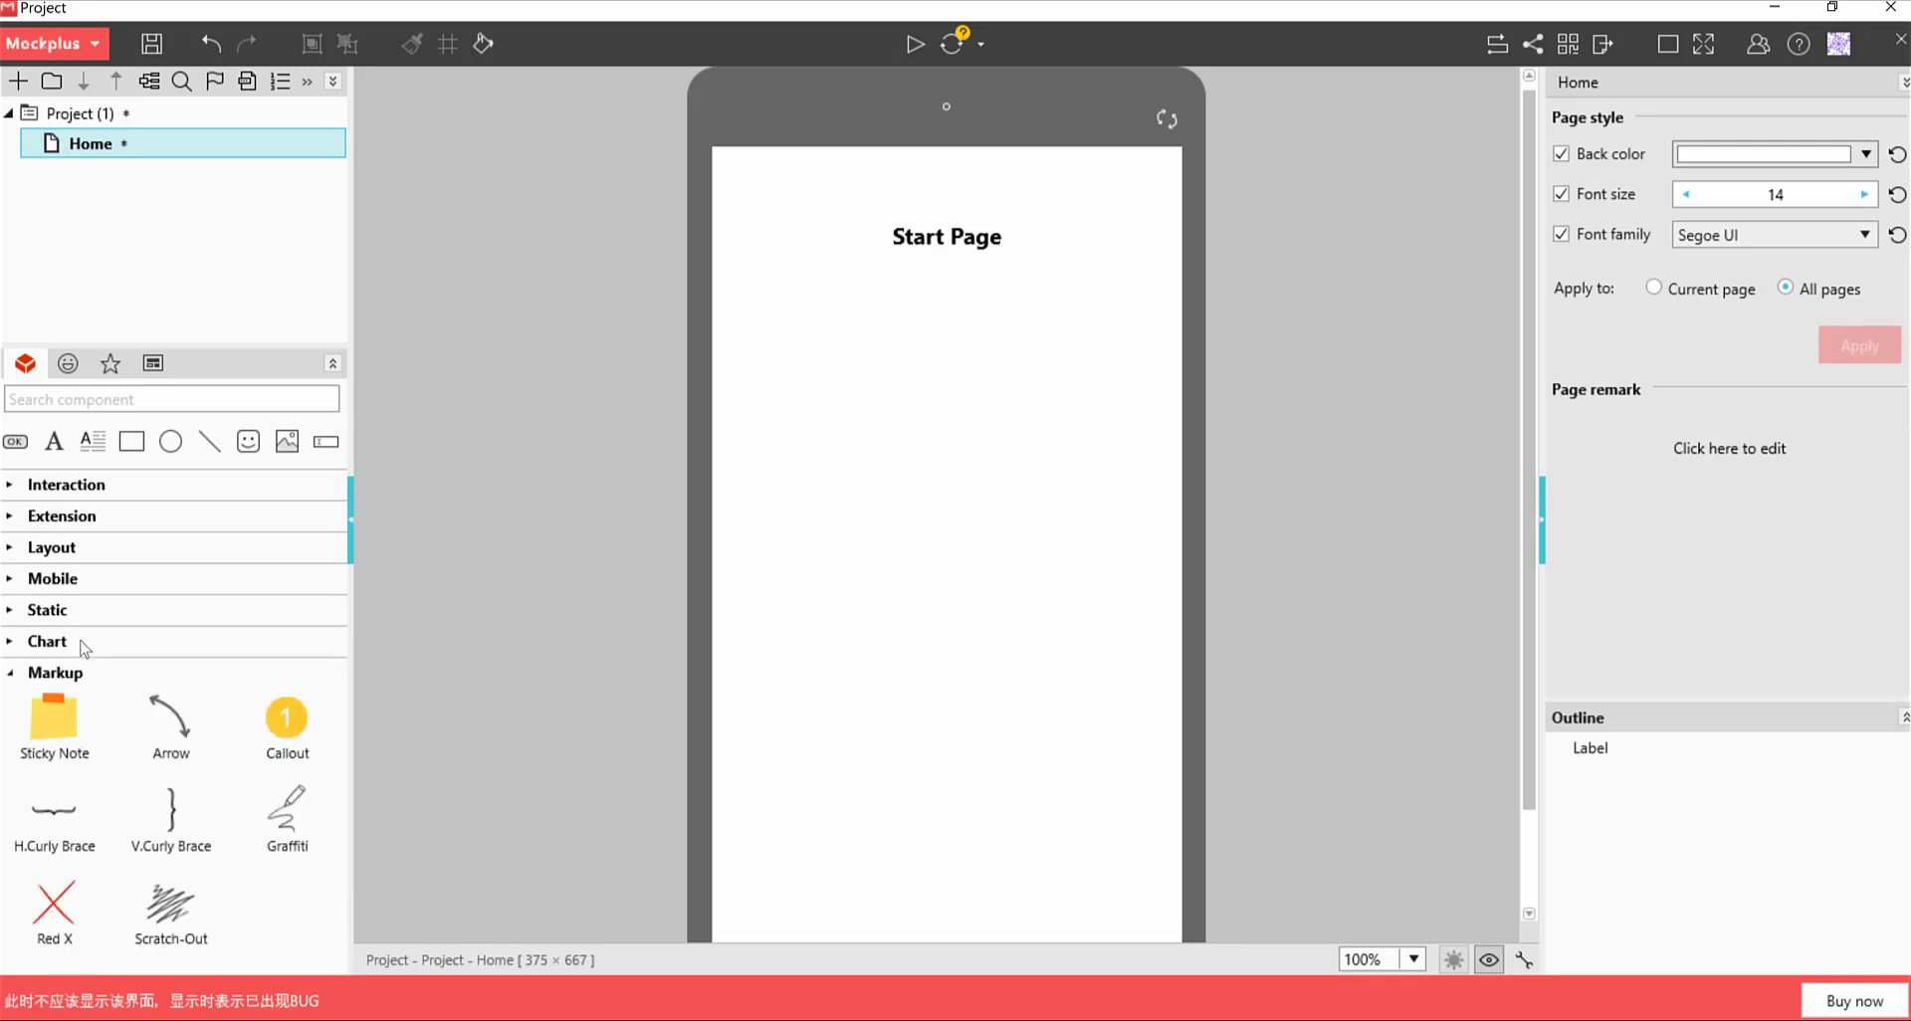
left_click(52, 548)
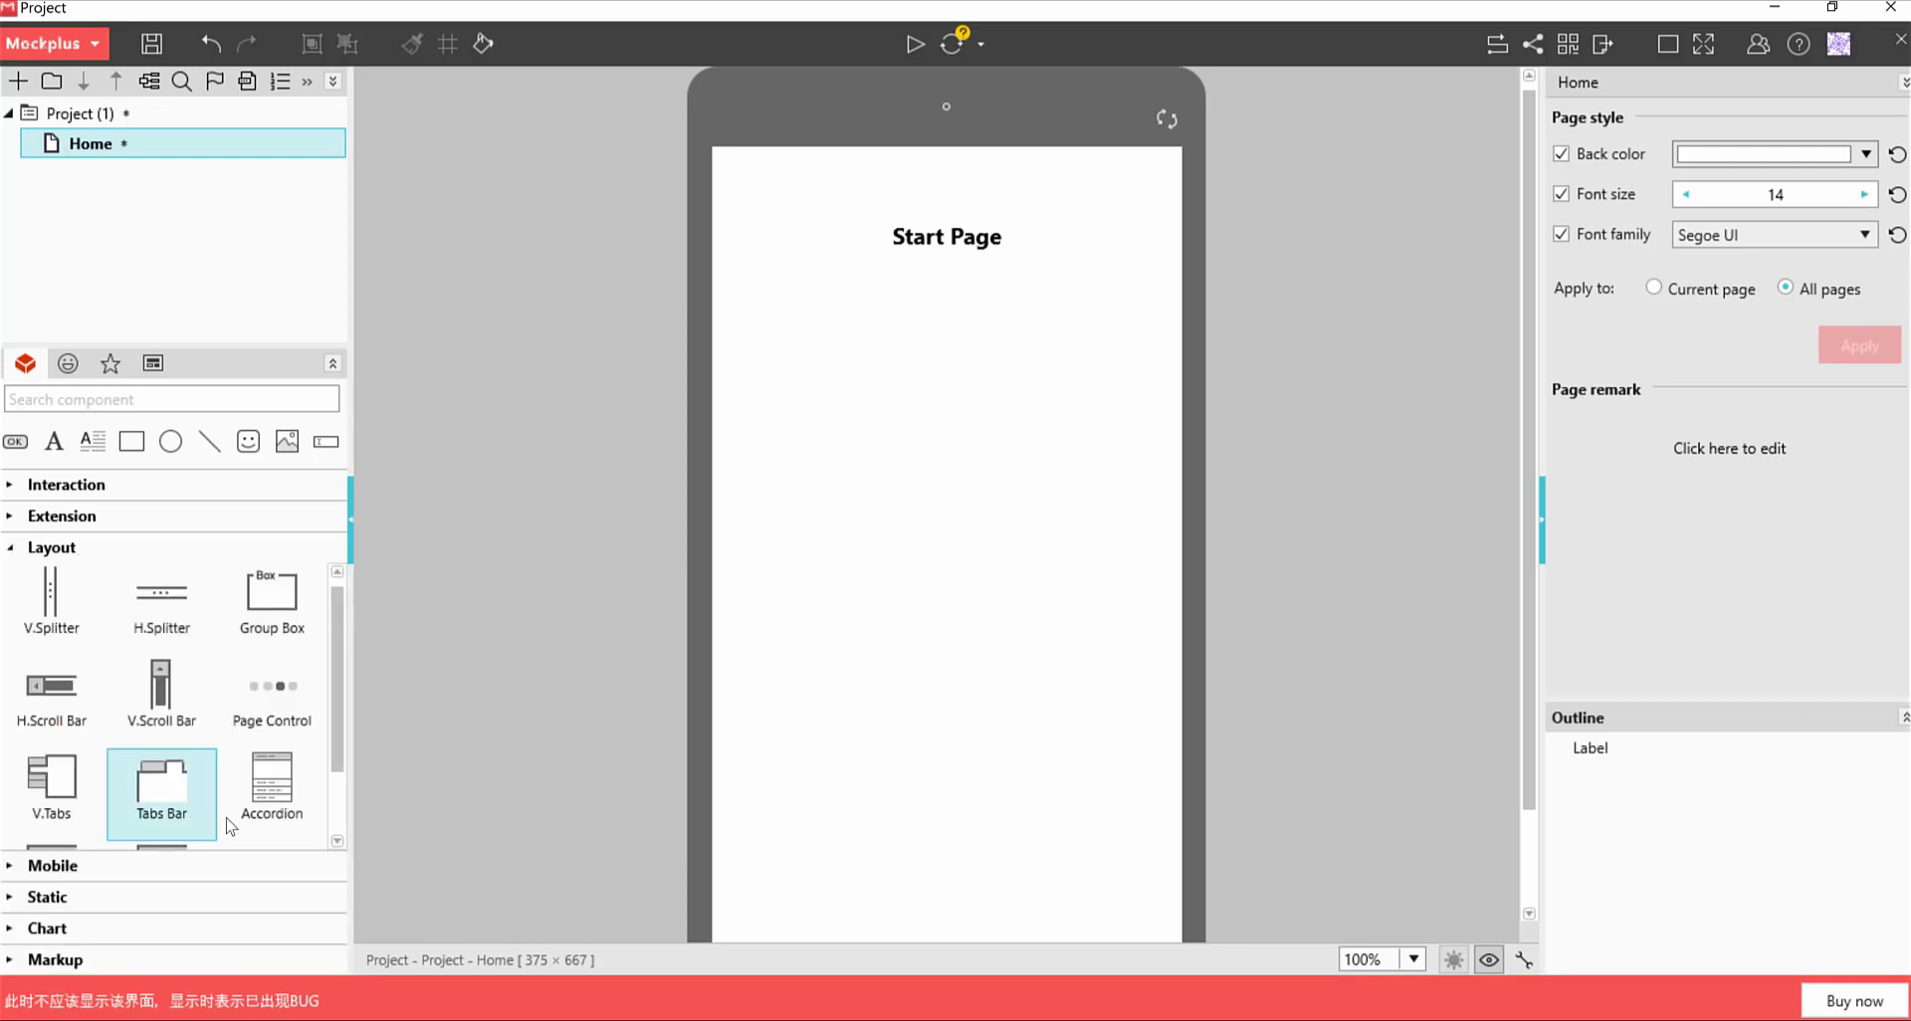
left_click_drag(157, 792, 910, 347)
left_click_drag(1030, 421, 924, 418)
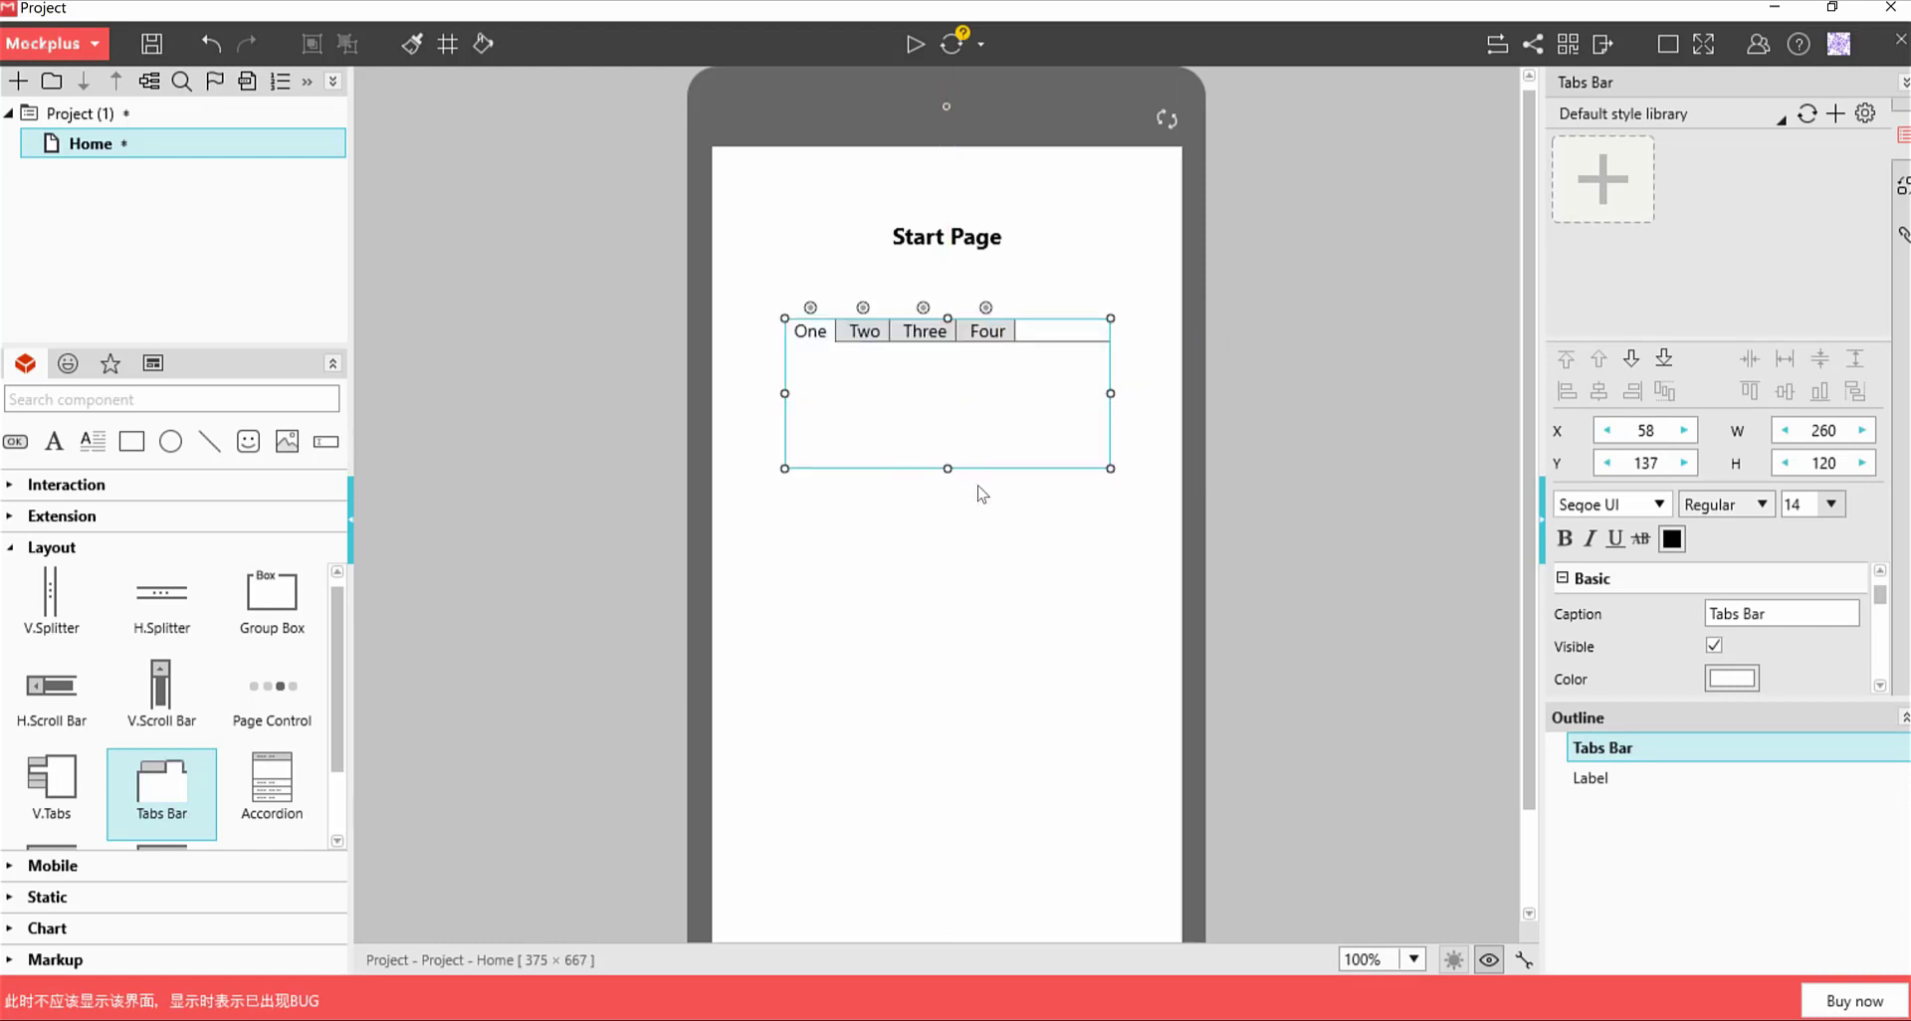
left_click(965, 612)
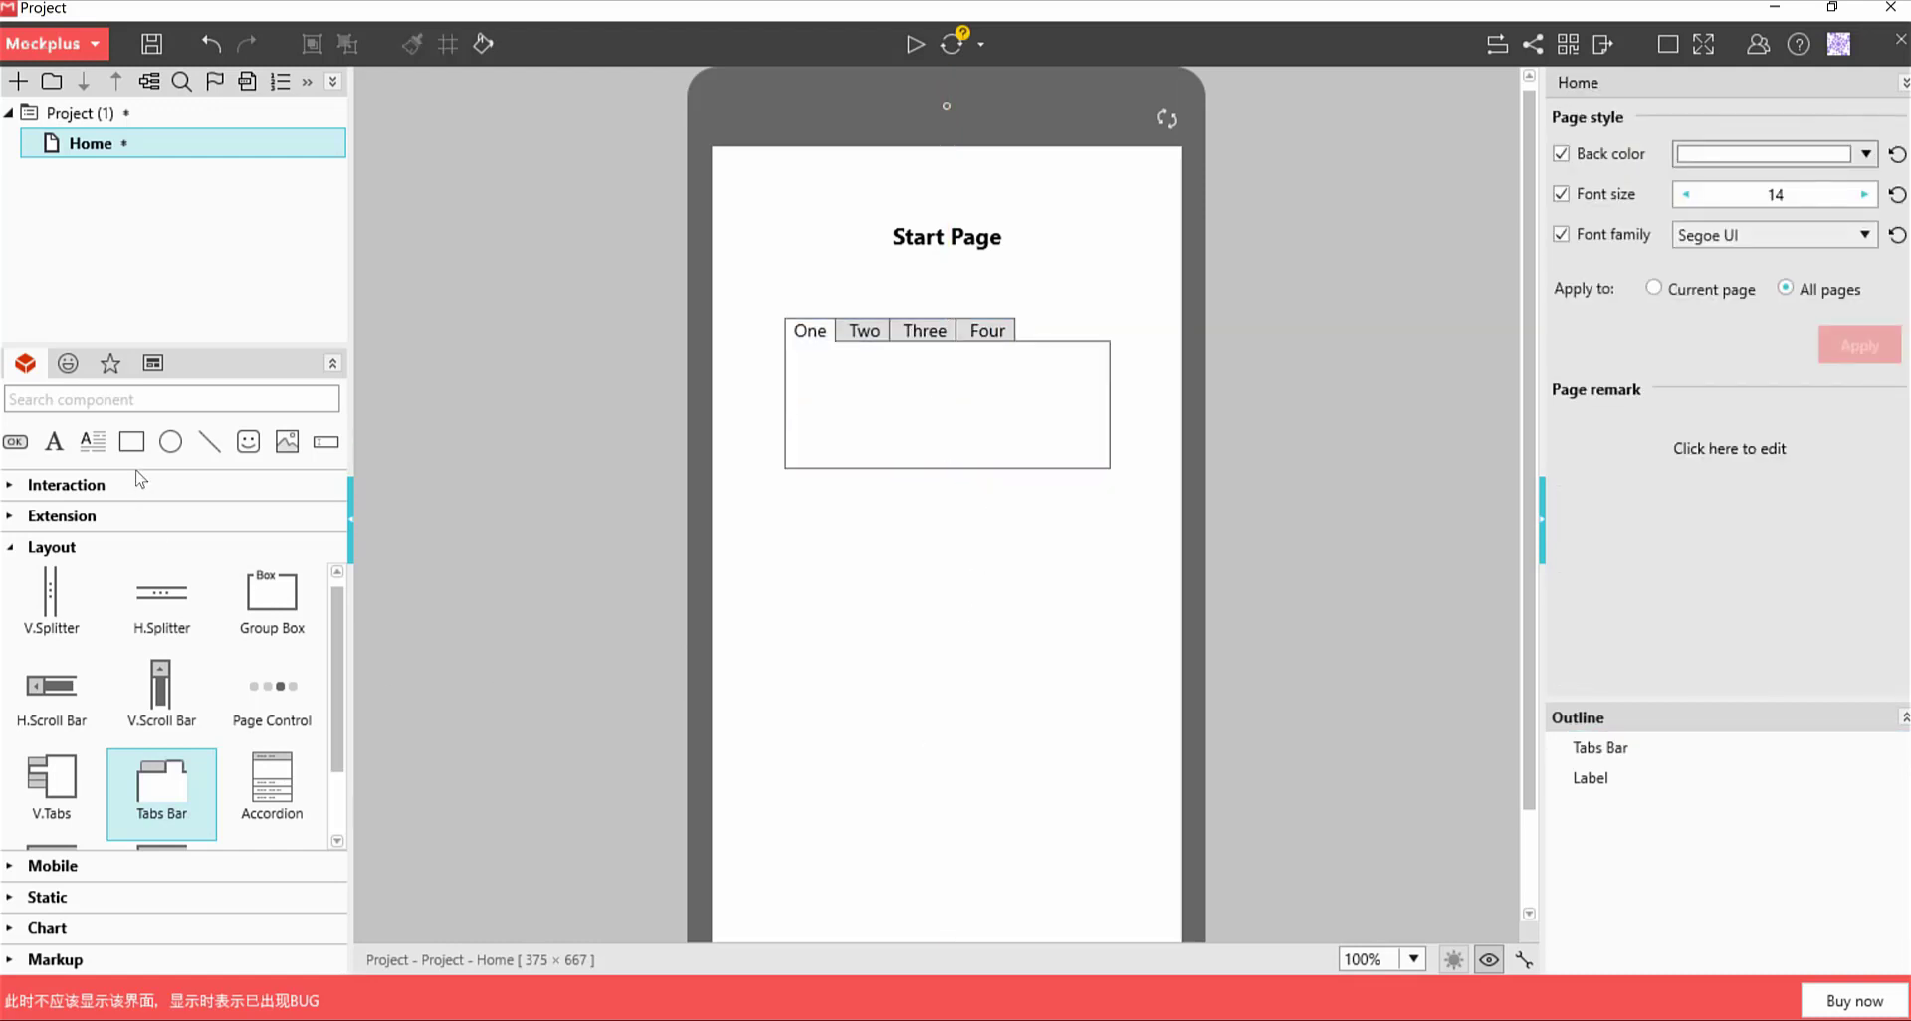
Place right-arrow and left-arrow circle icons at the lower right and lower left of the page
left_click(68, 364)
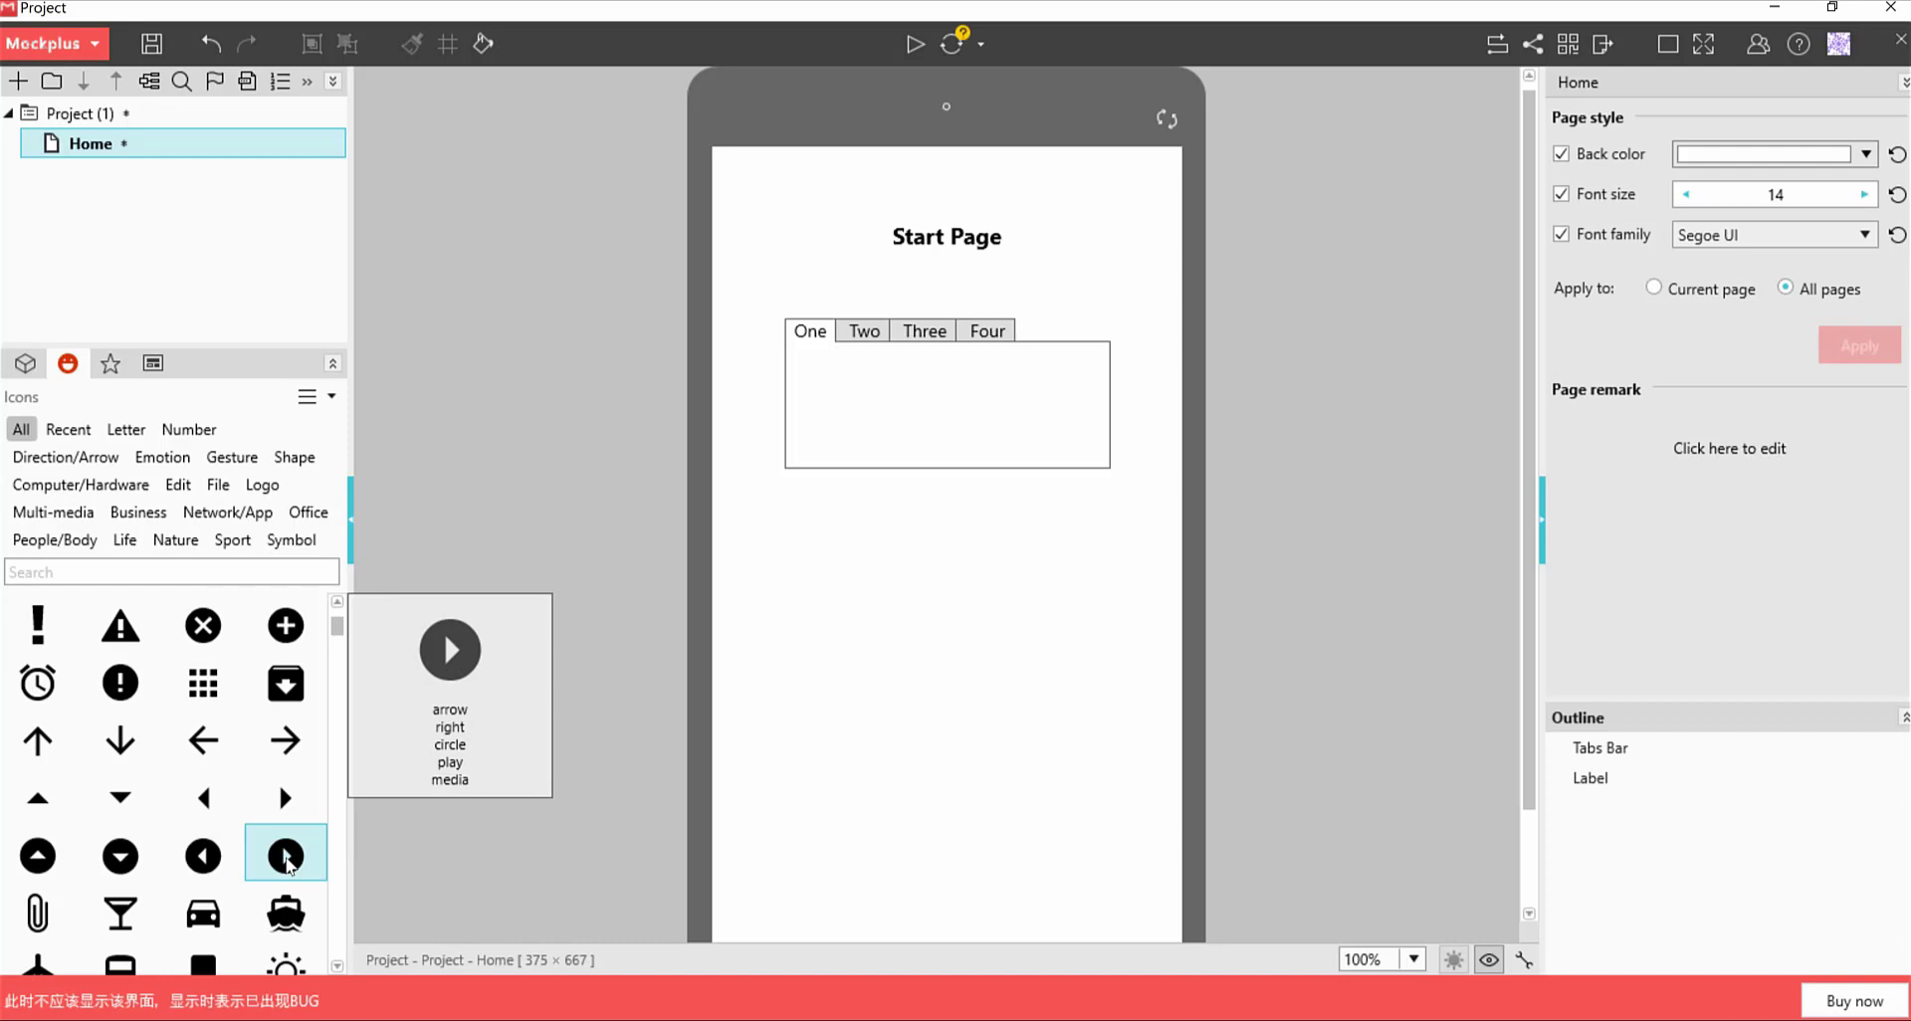
left_click_drag(288, 865, 1096, 796)
left_click(820, 808)
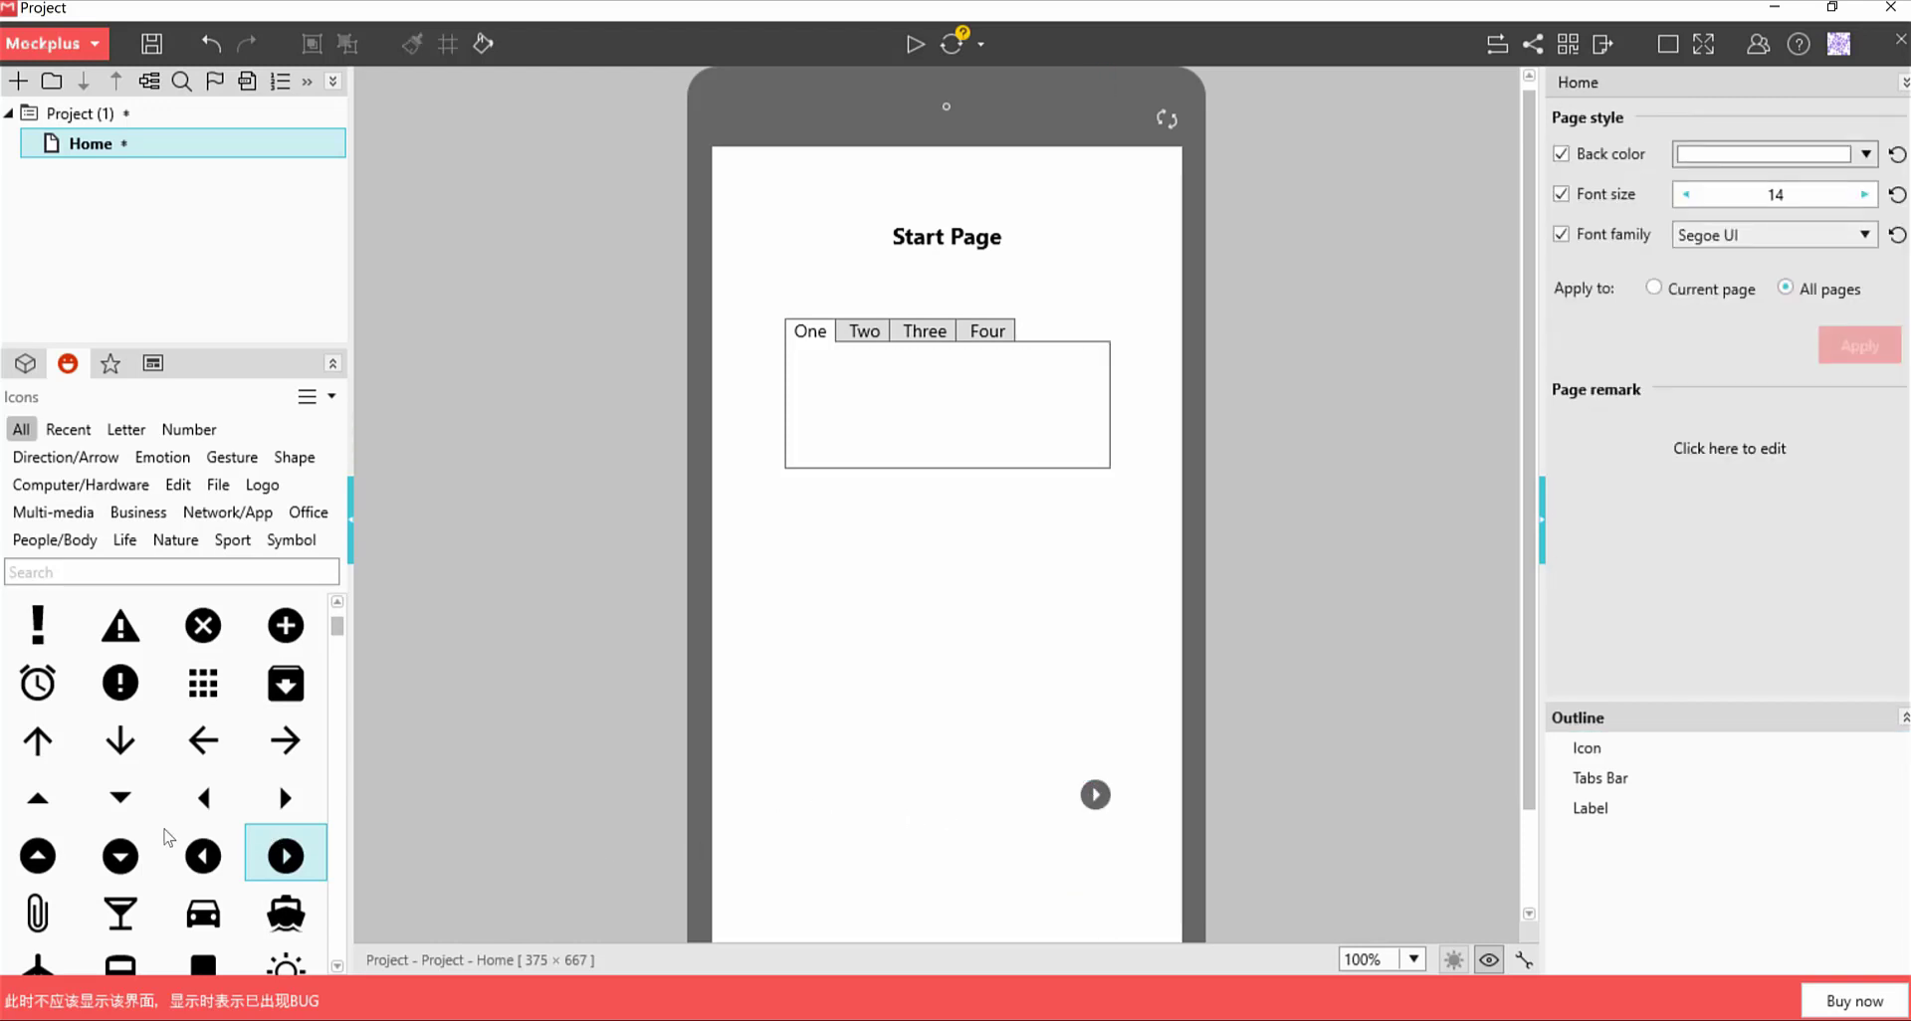
mouse_move(201, 858)
left_click_drag(201, 858, 799, 801)
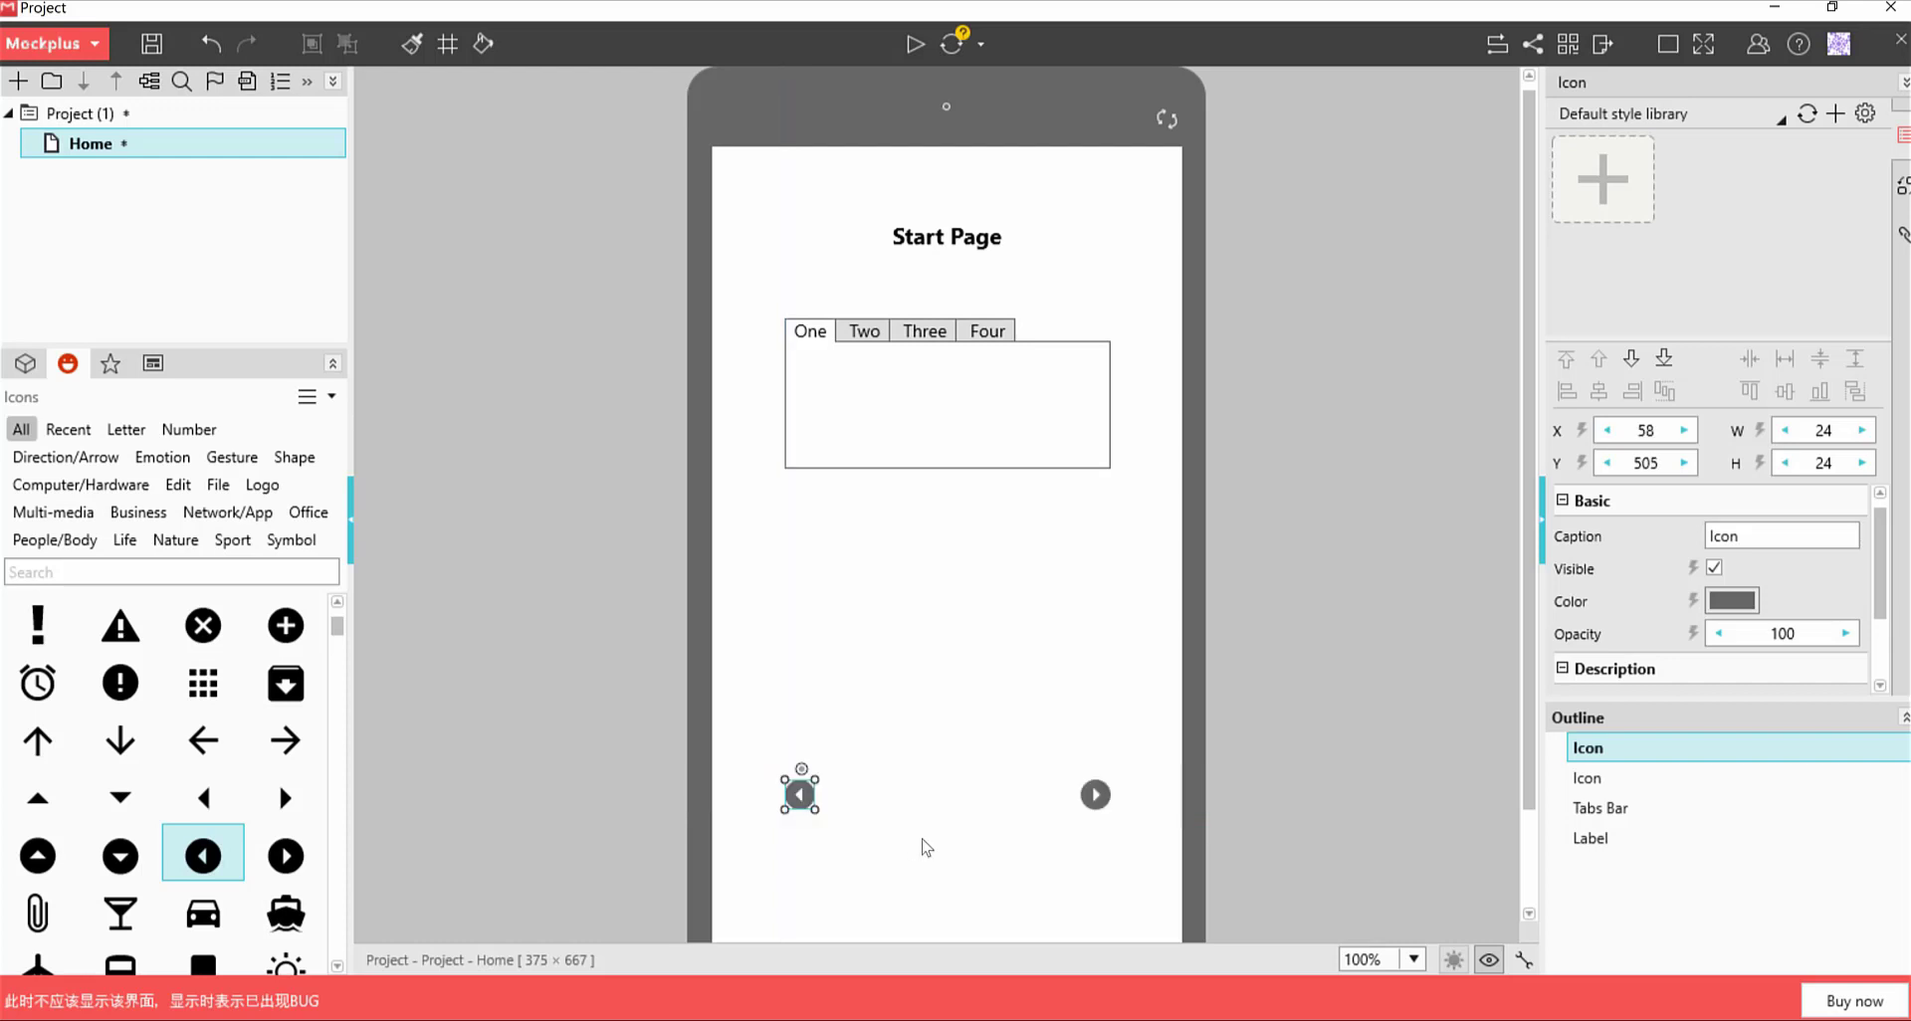
left_click(965, 853)
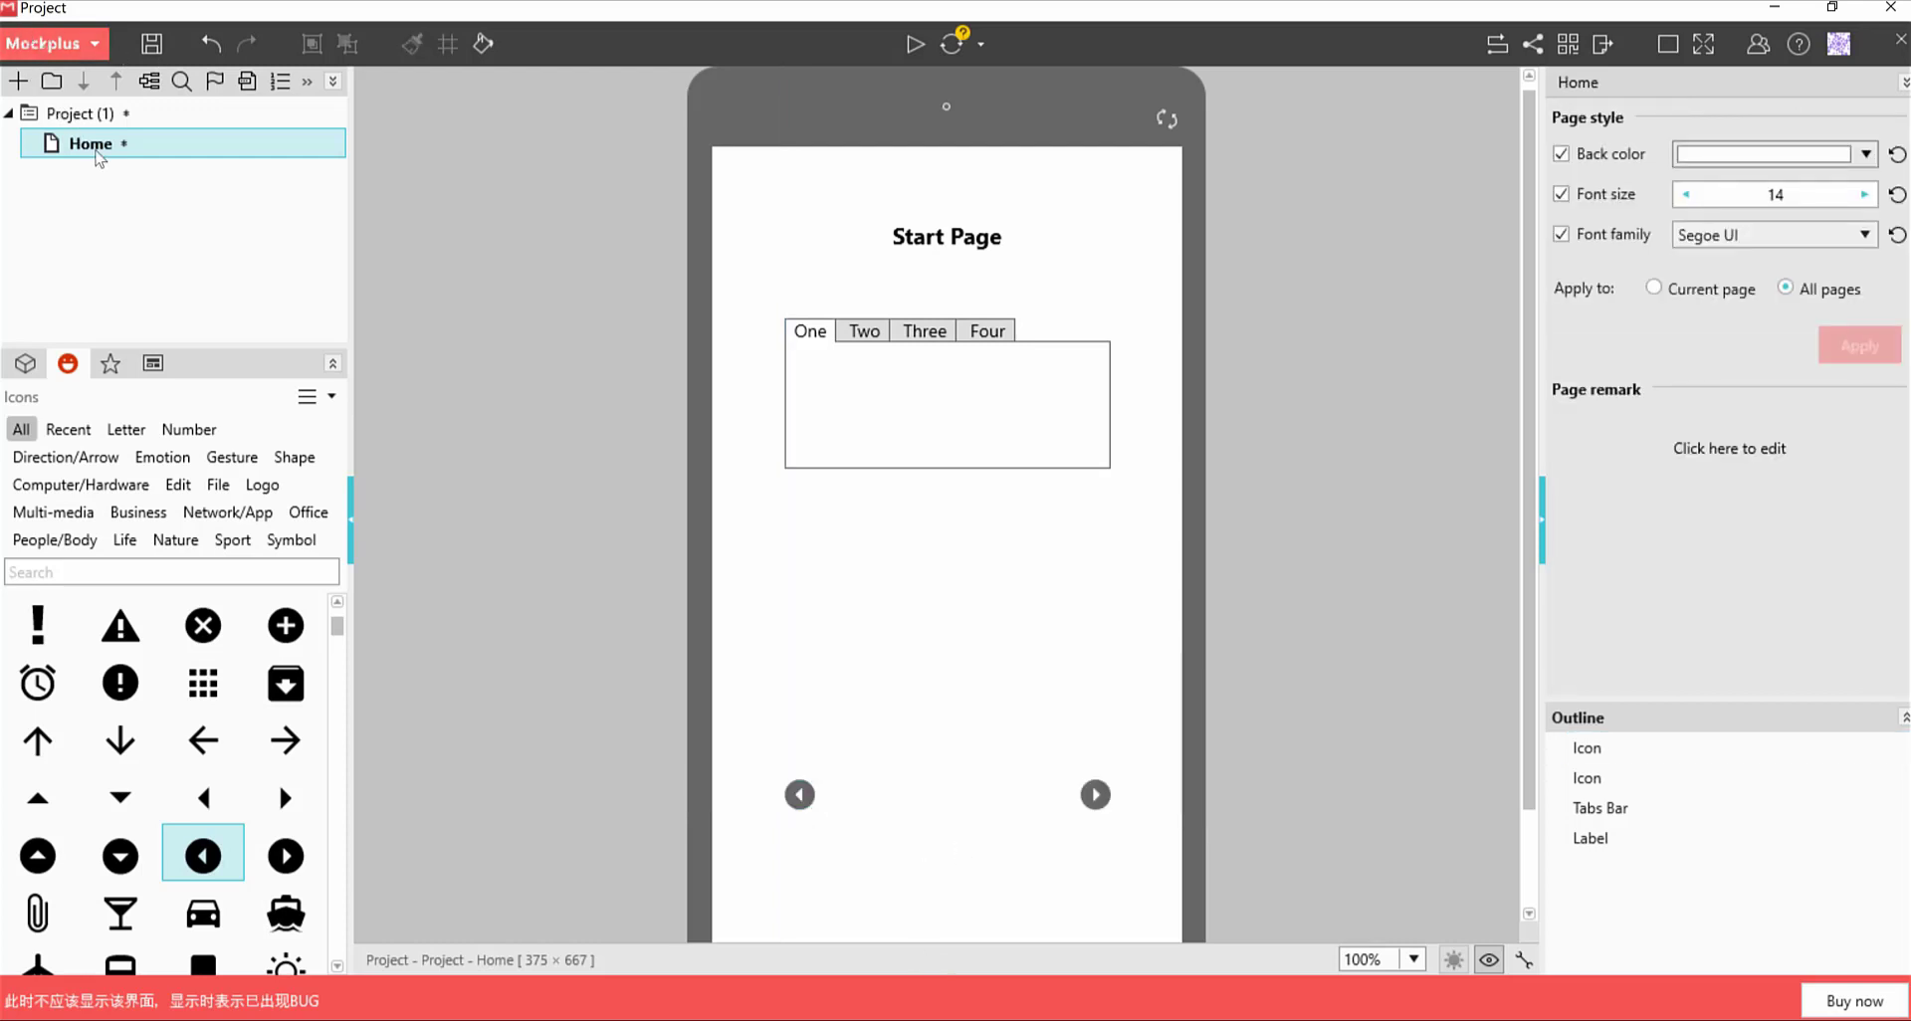
Paste the Home page twice to create duplicates Home1 and Home2
mouse_move(96, 153)
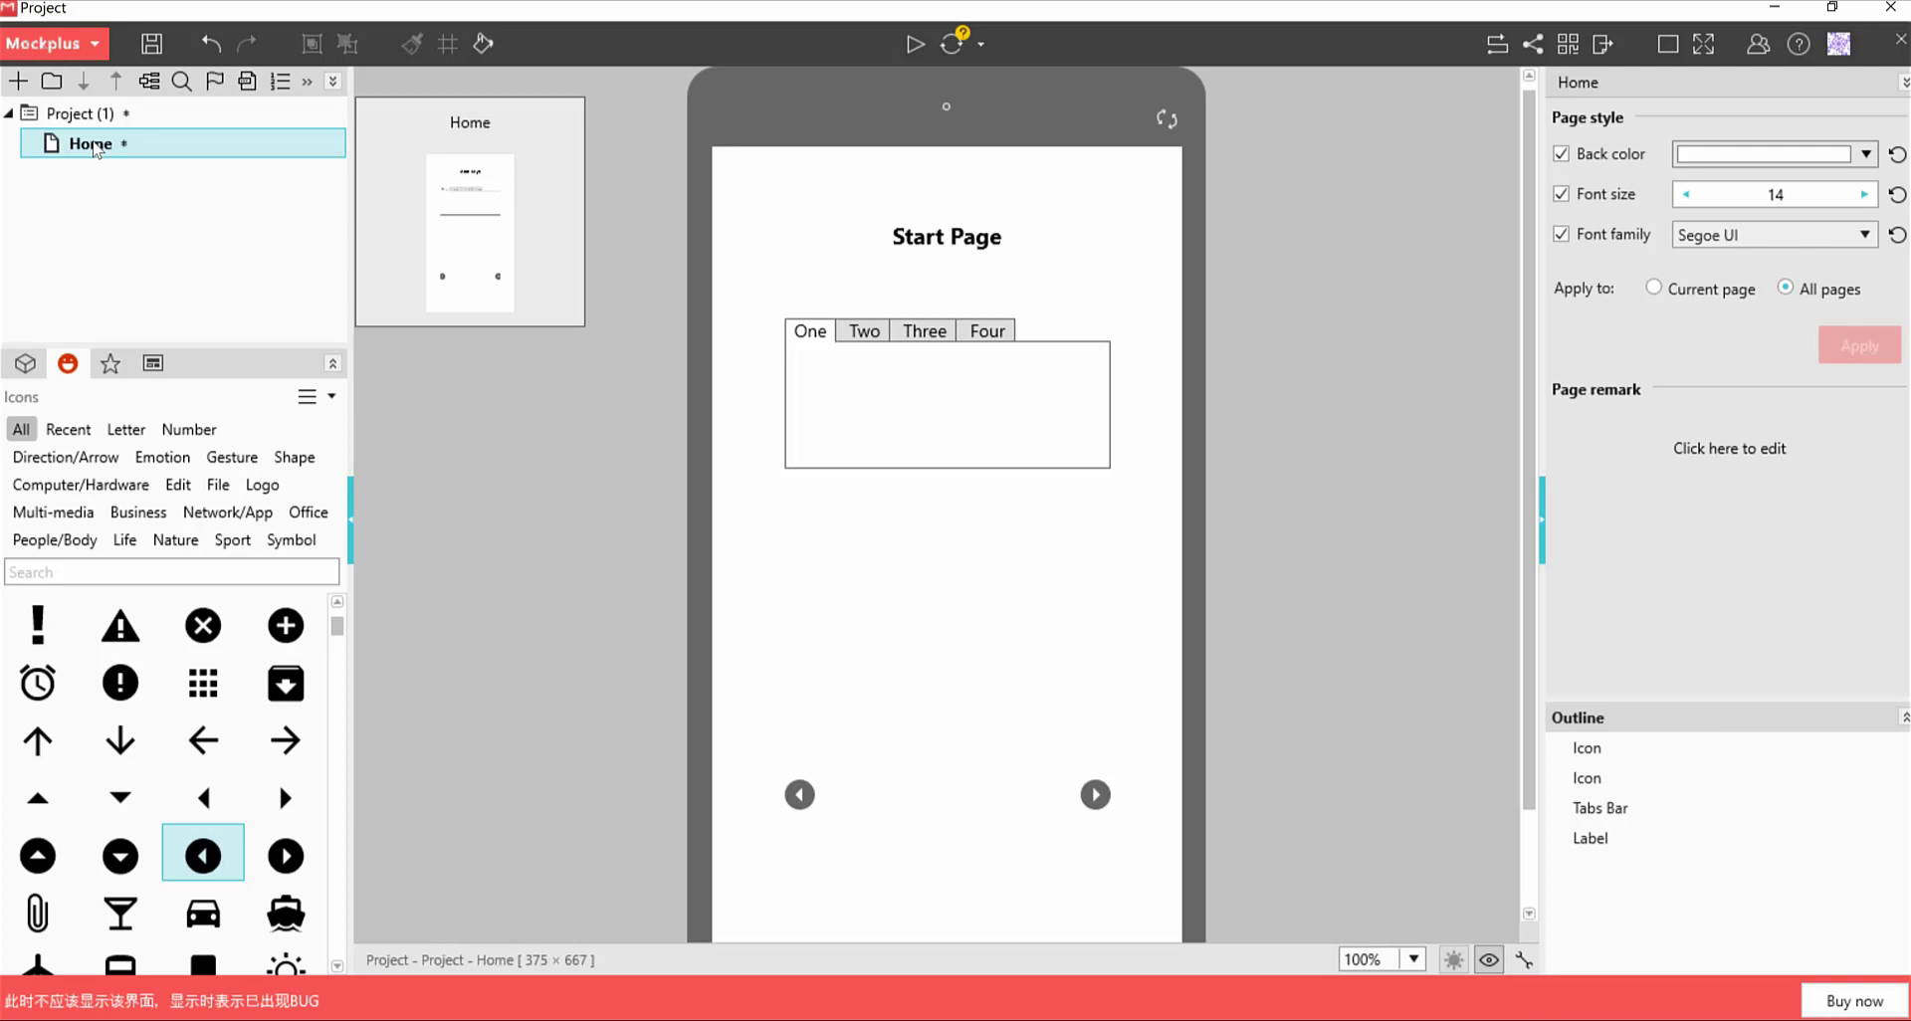
key("ctrl+v")
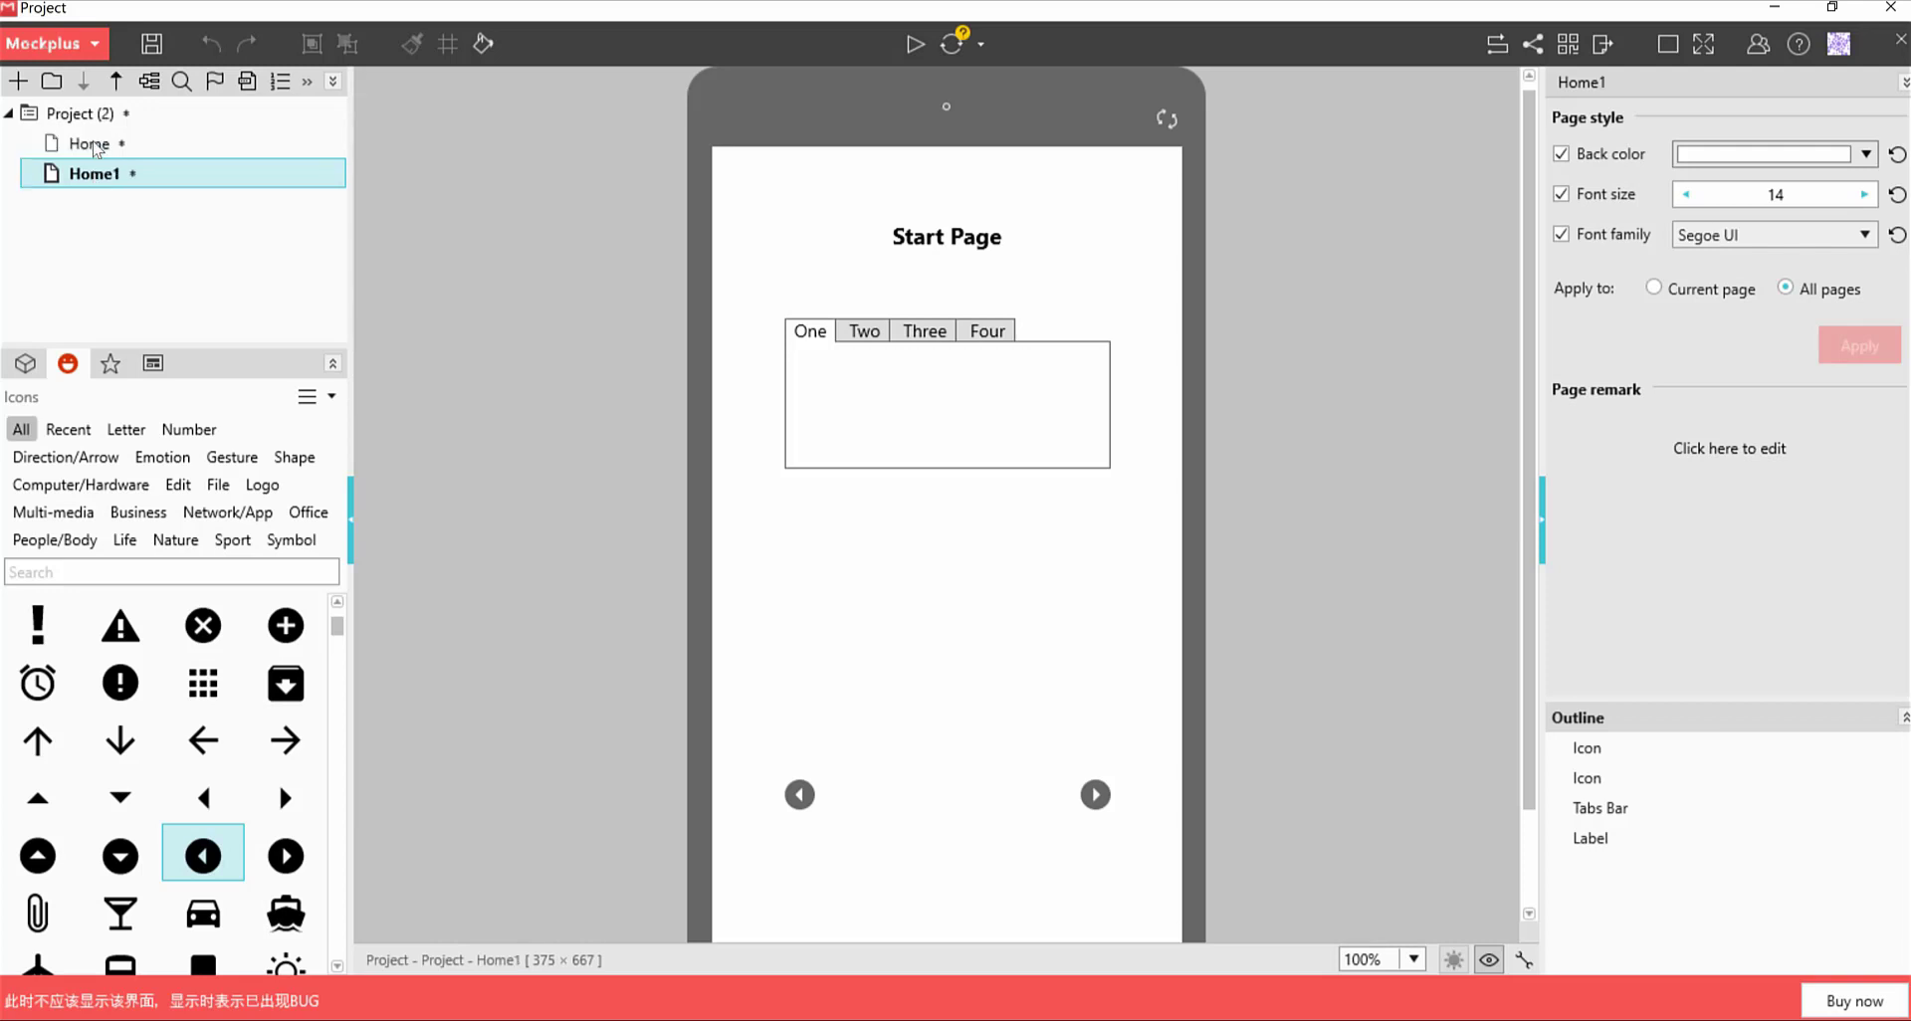
key("ctrl+v")
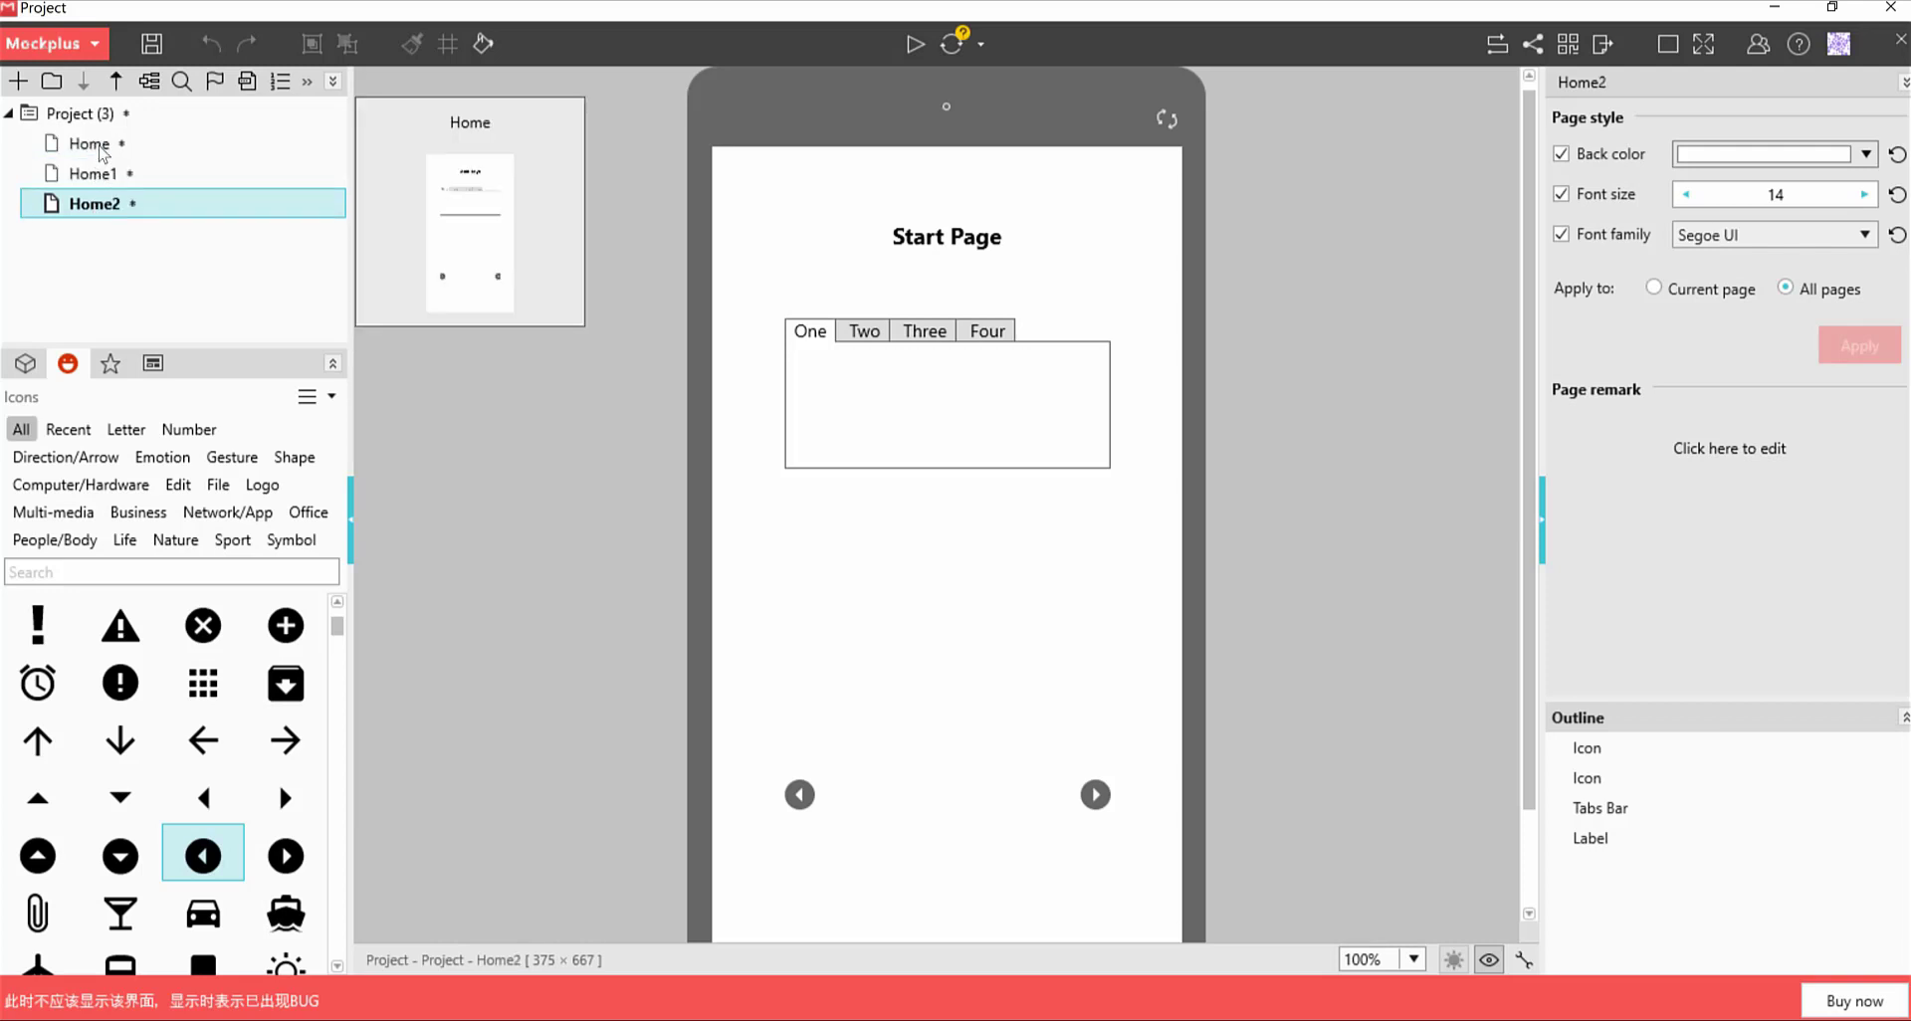
left_click(100, 149)
Rename the Home page to Start Page
left_click(100, 149)
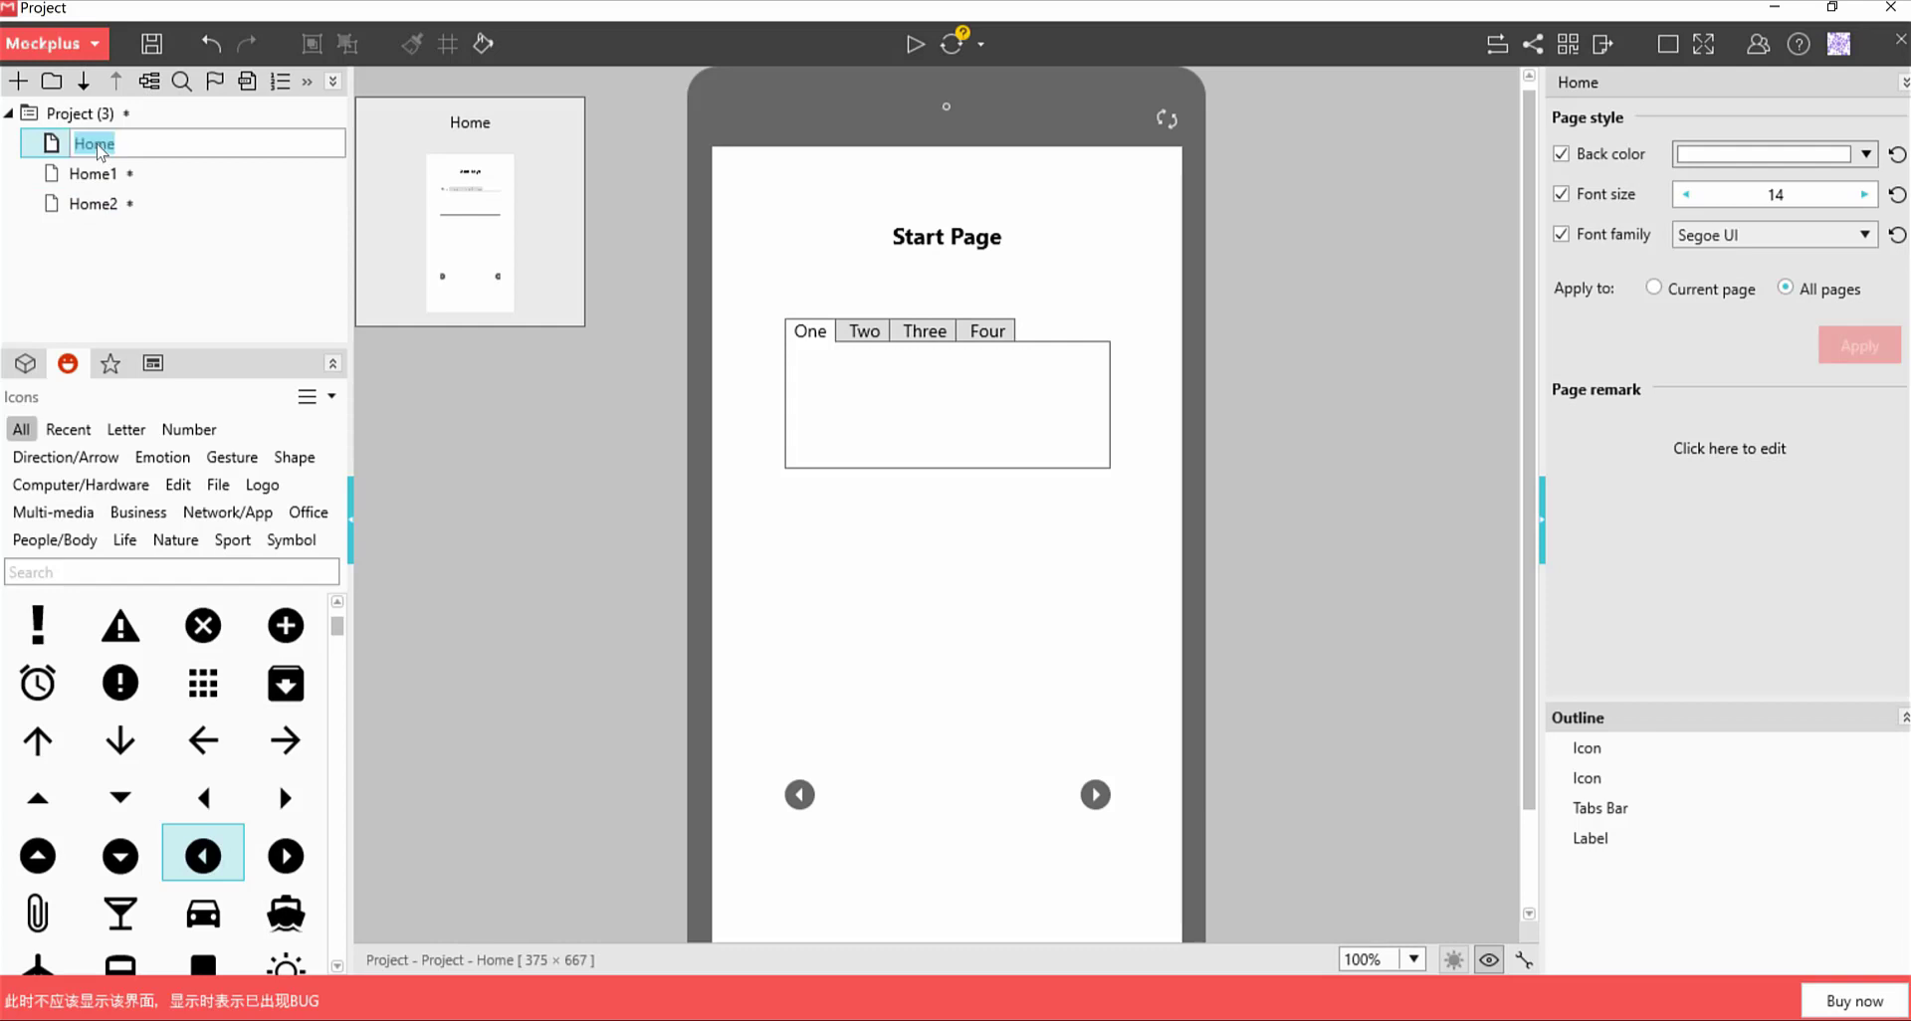
right_click(99, 150)
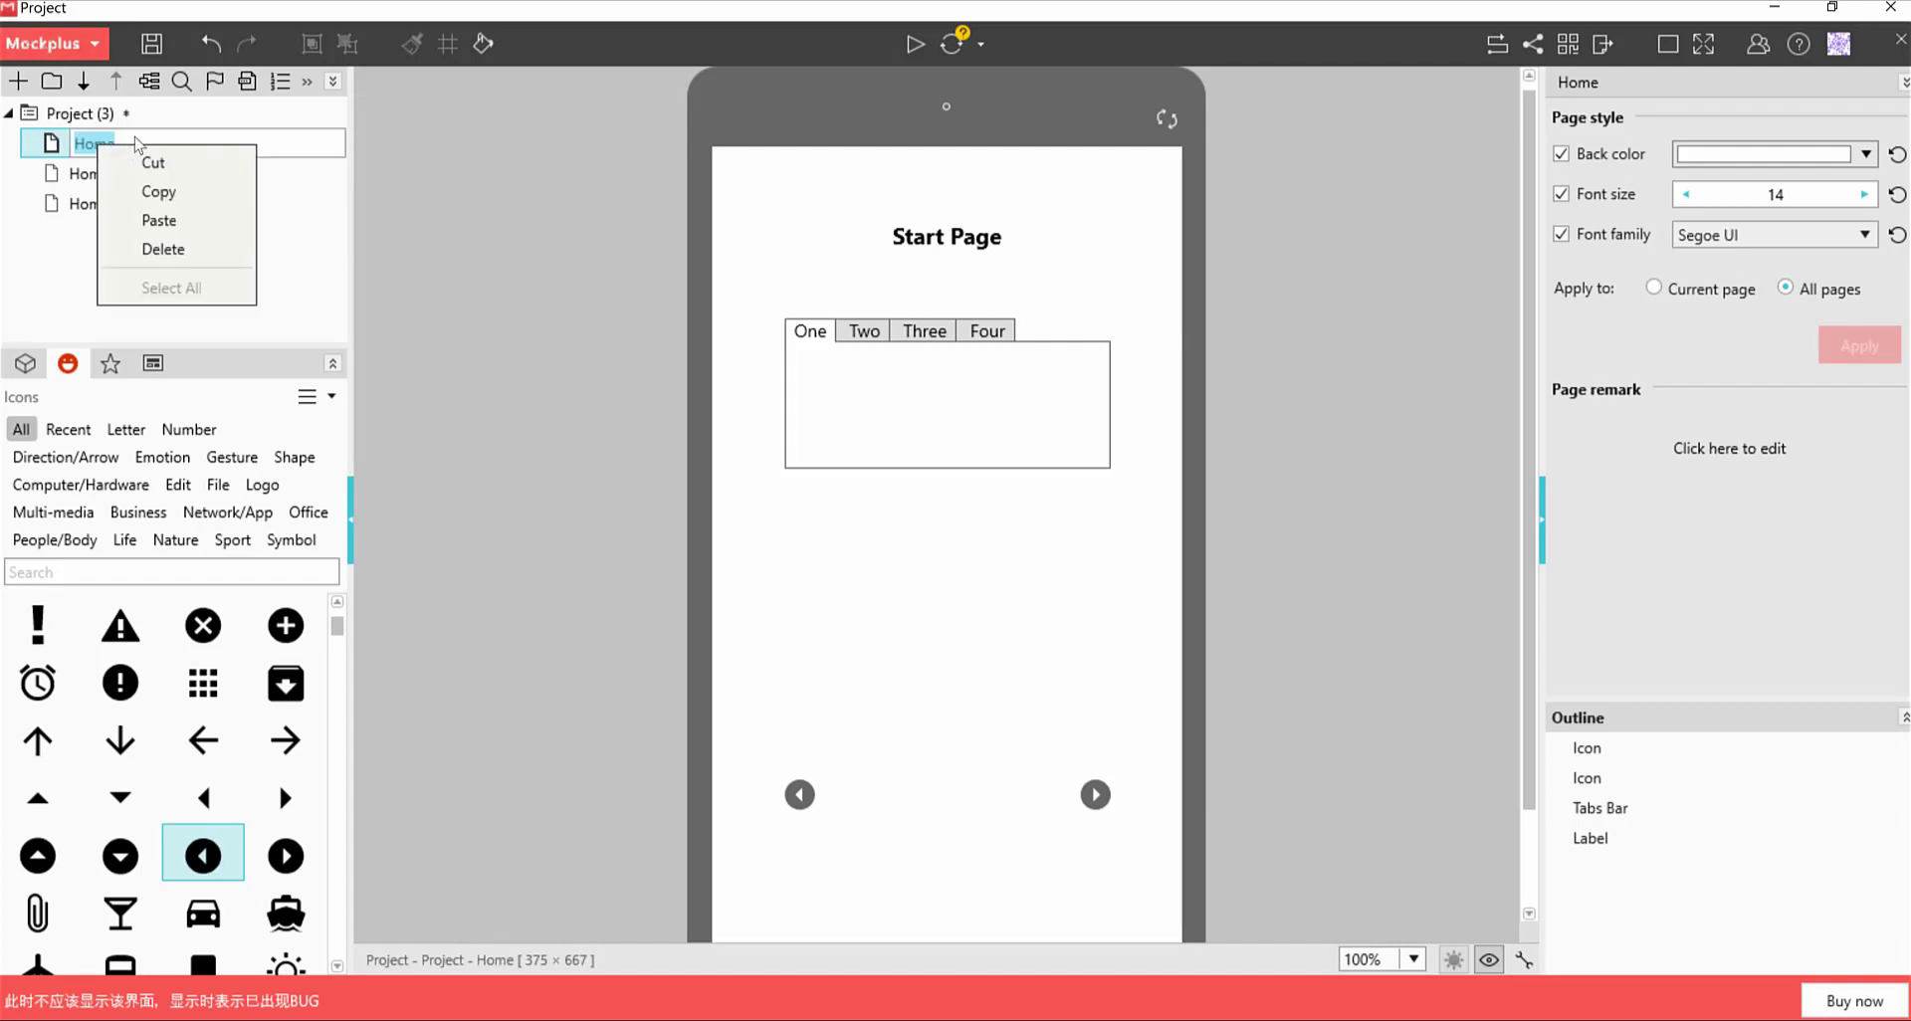
left_click(131, 142)
double_click(100, 141)
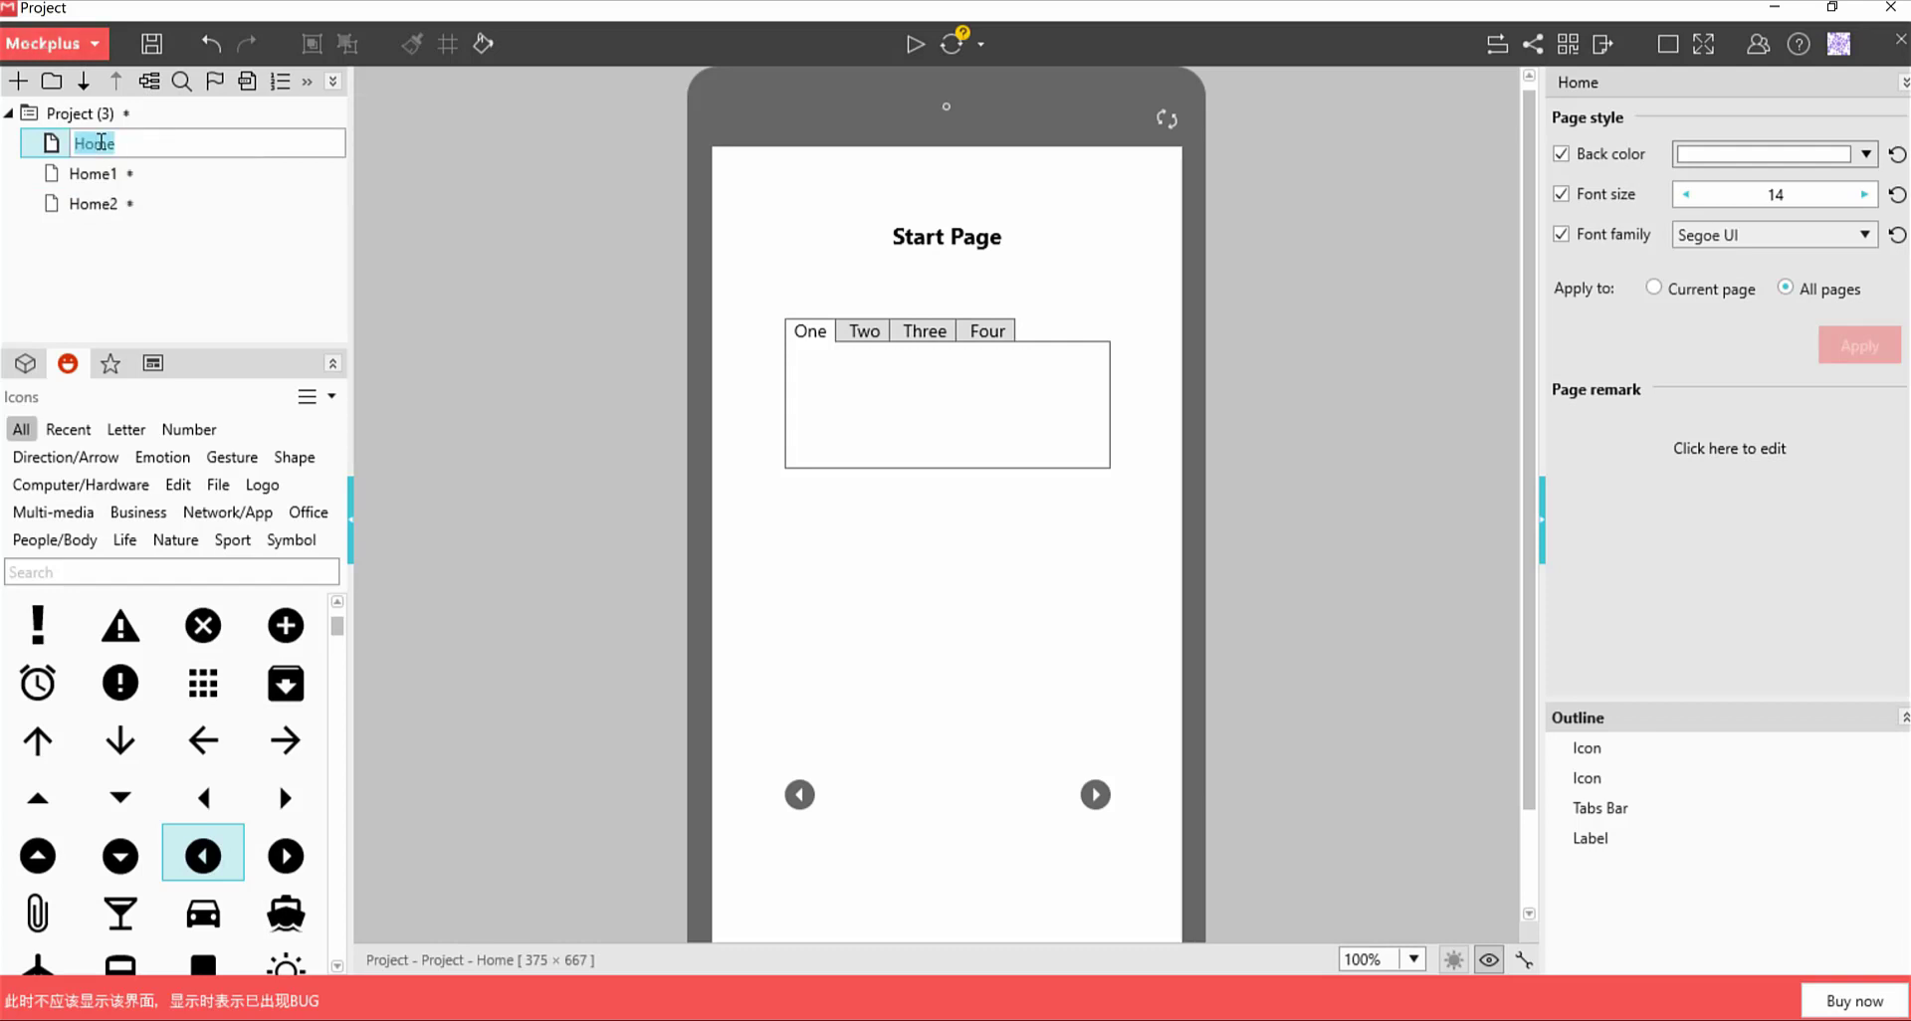
type("s")
left_click(117, 178)
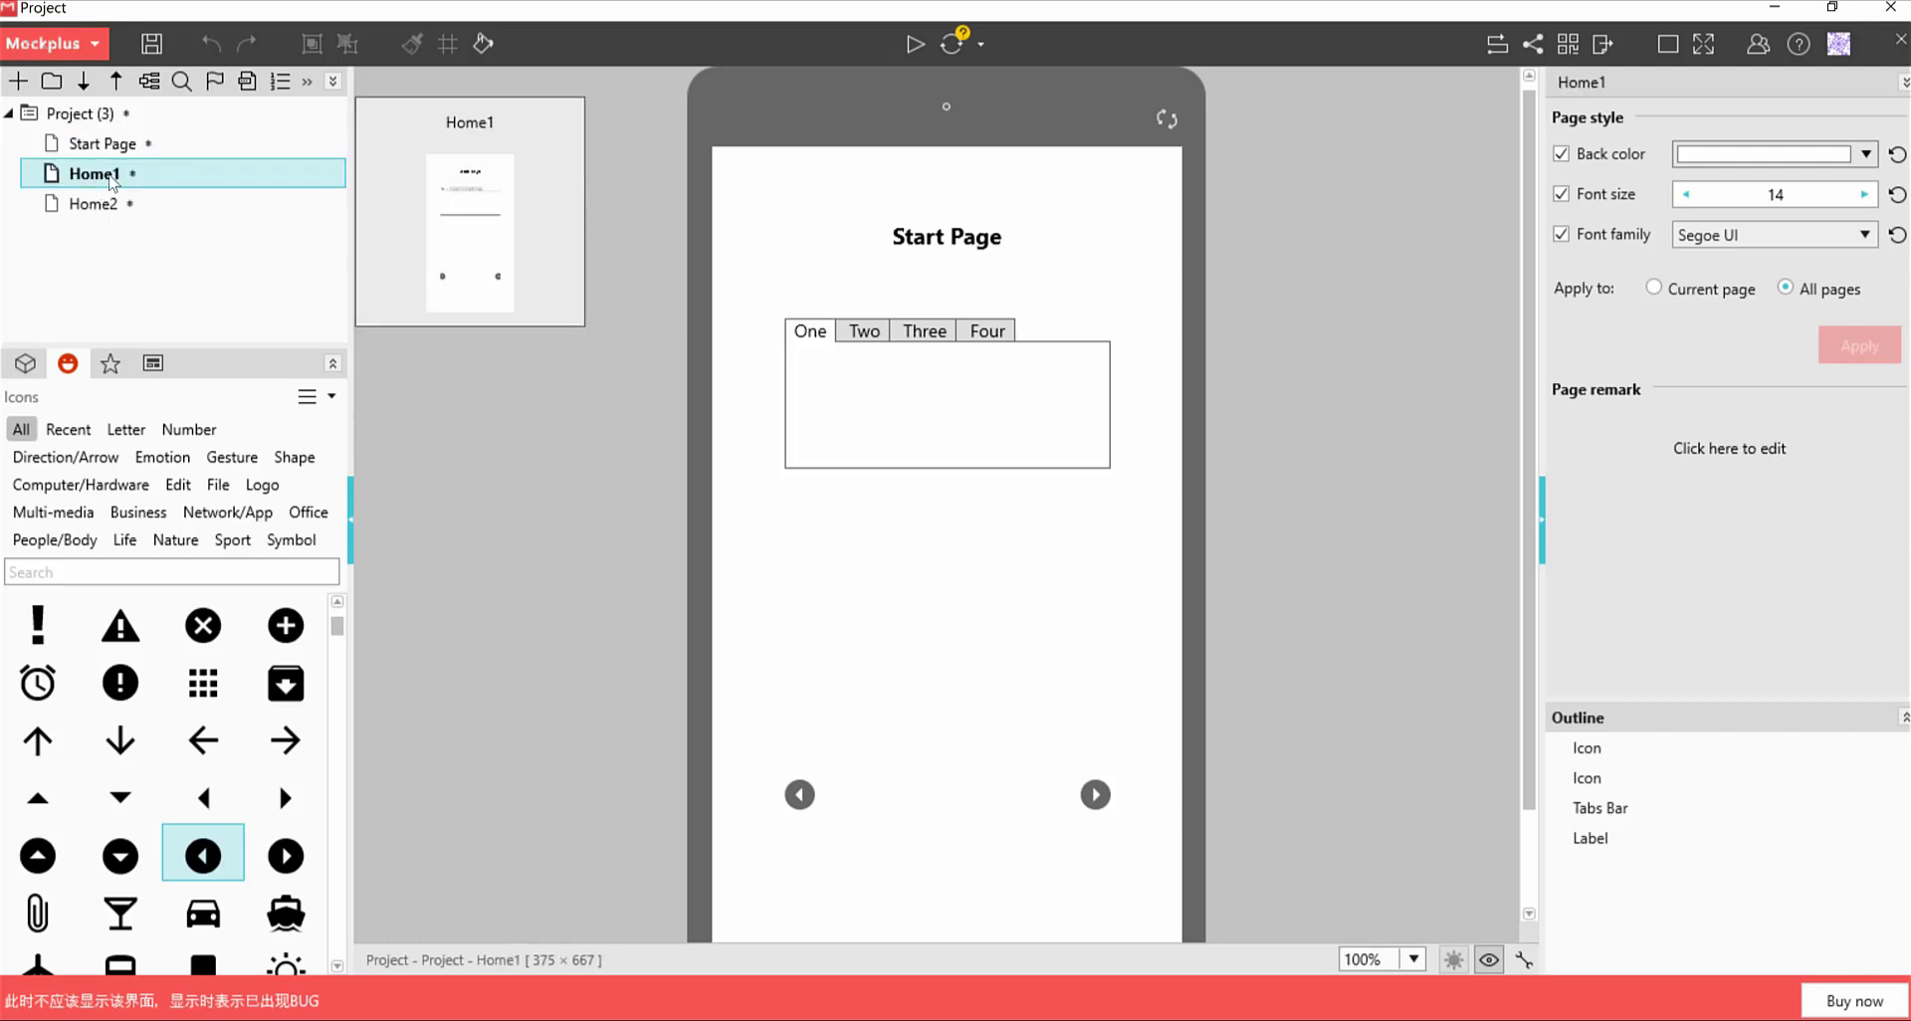
Rename Home1 to 'Page 2' and Home2 to 'Page 3'
right_click(112, 180)
left_click(157, 426)
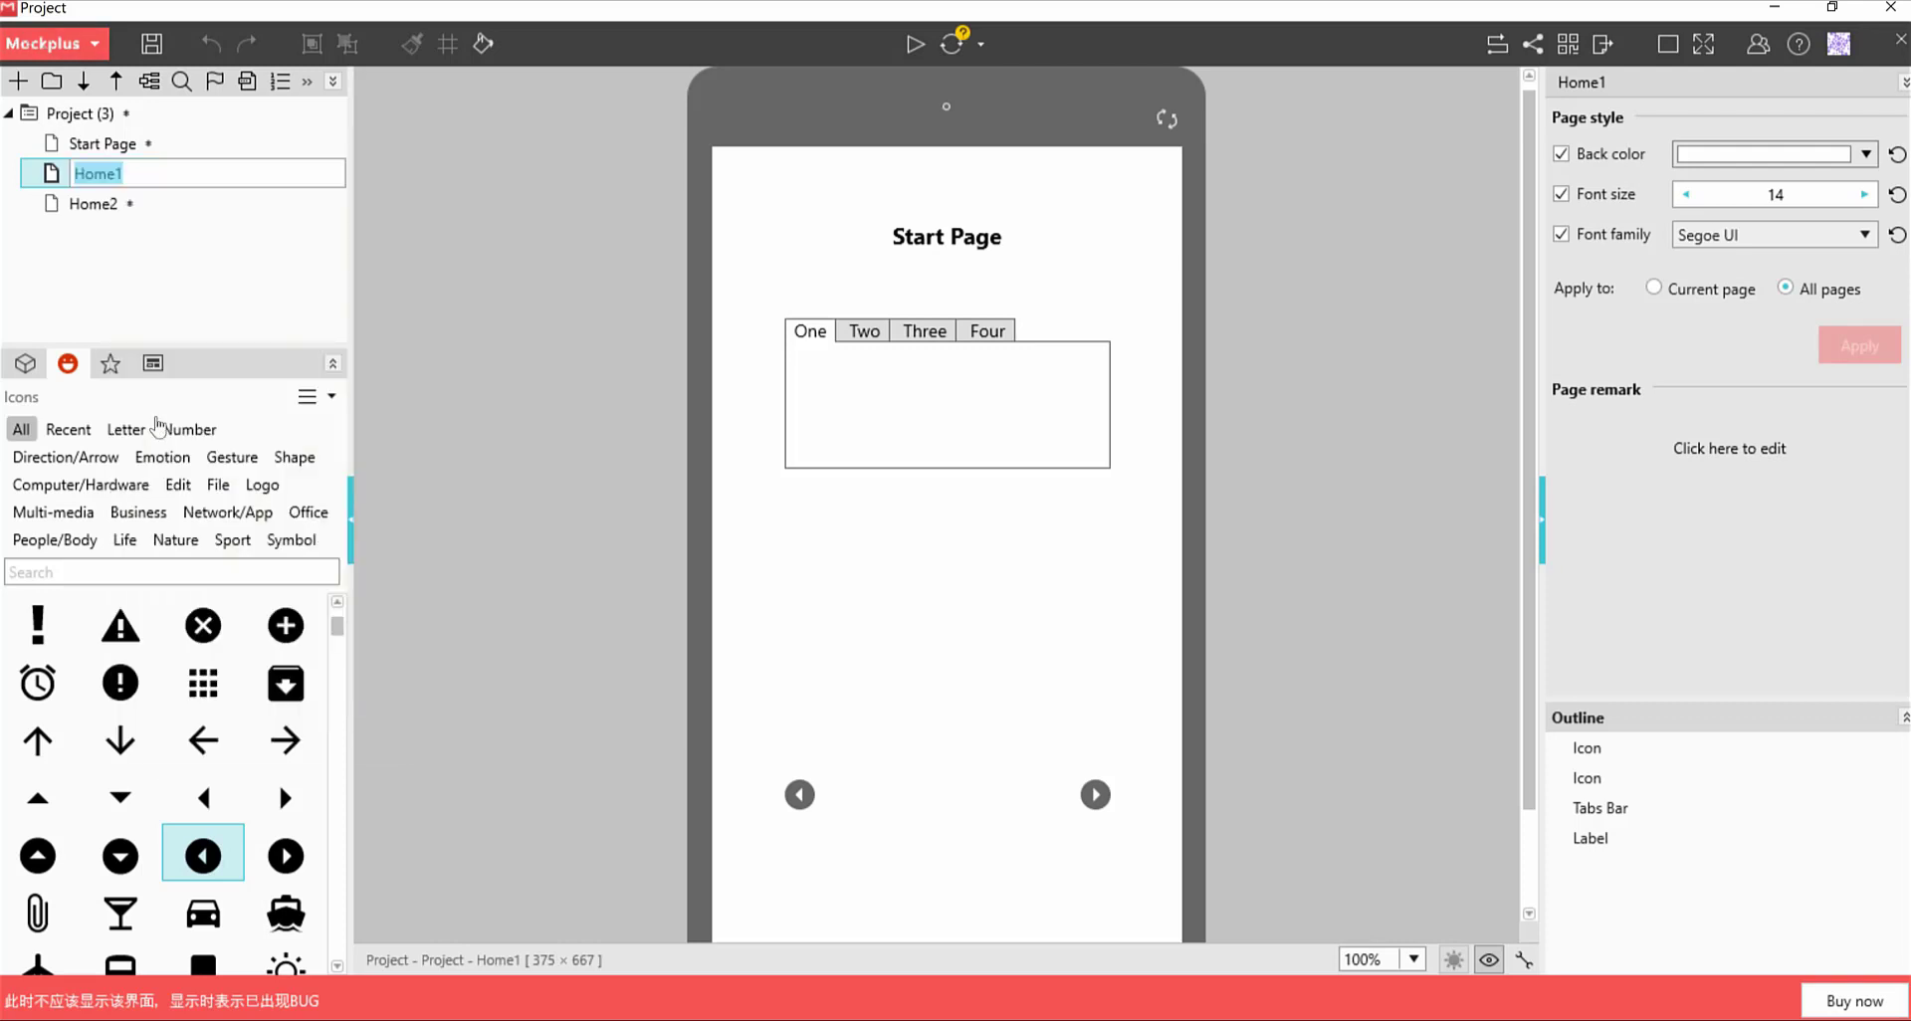
type("Page 2")
left_click(116, 207)
right_click(116, 209)
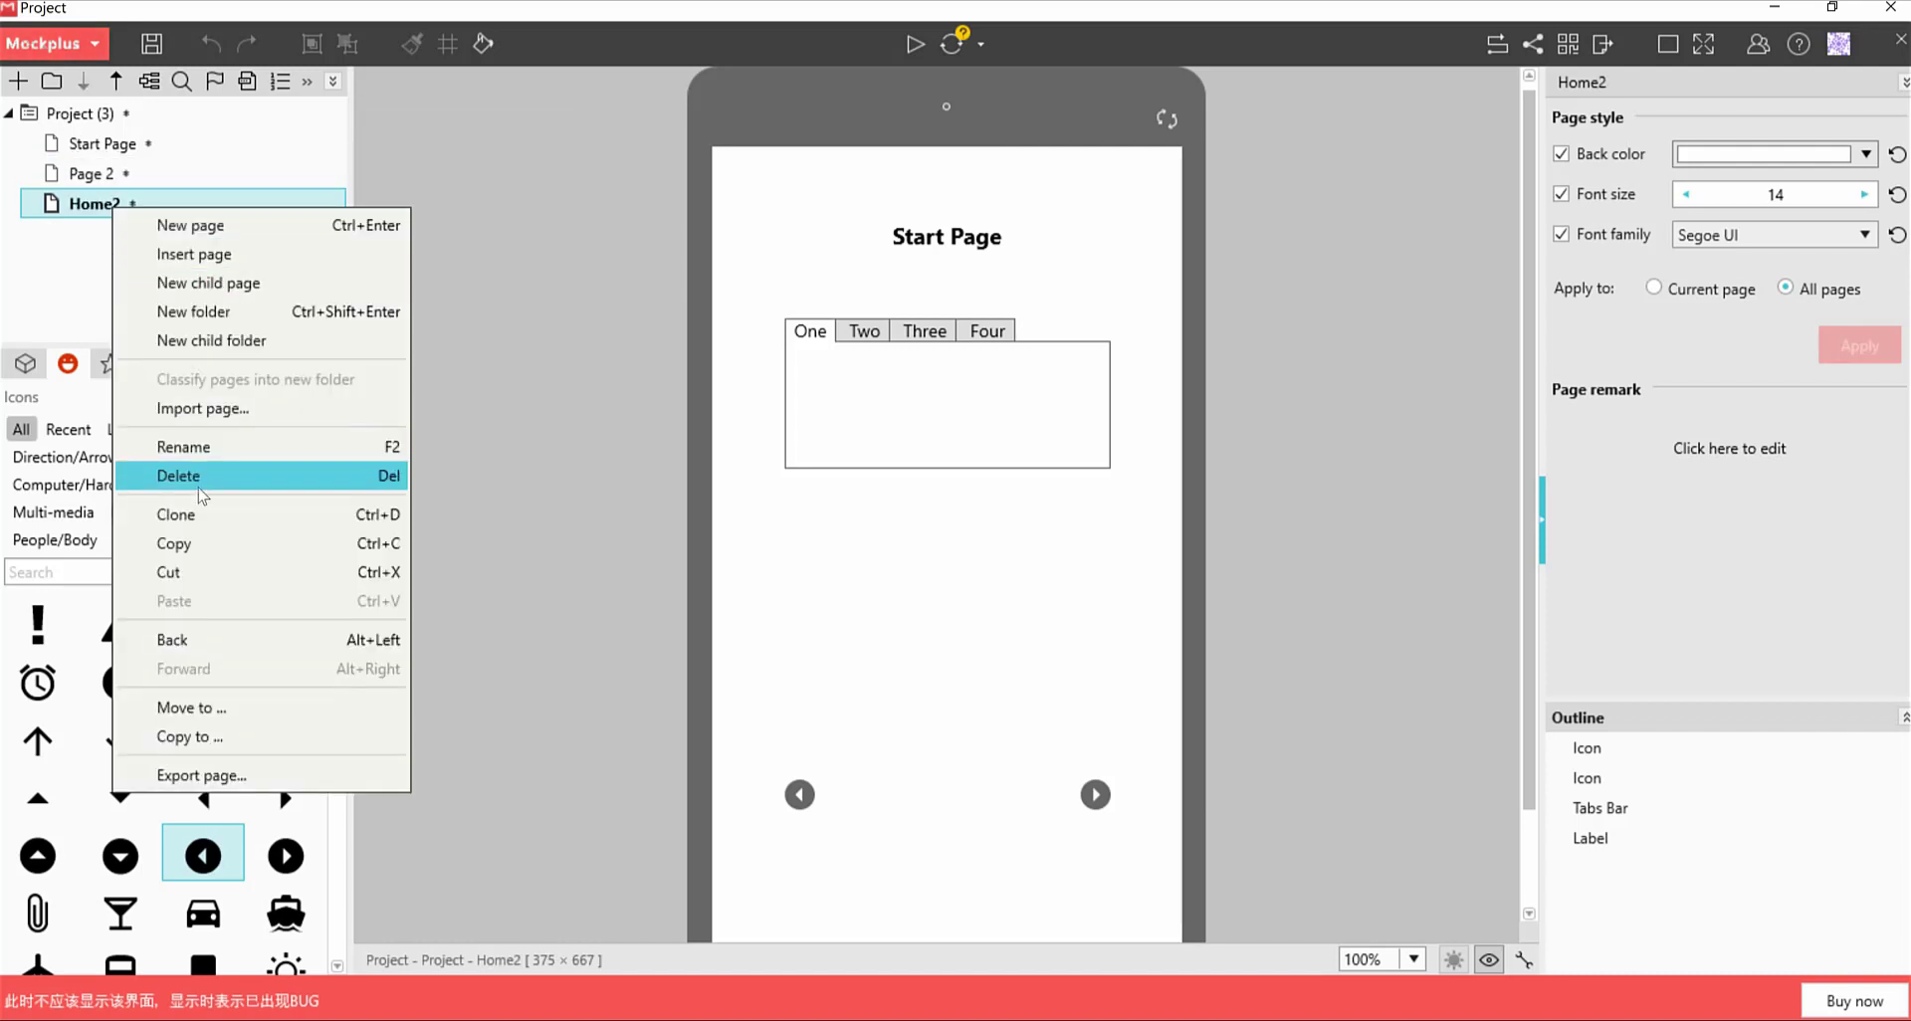
left_click(201, 449)
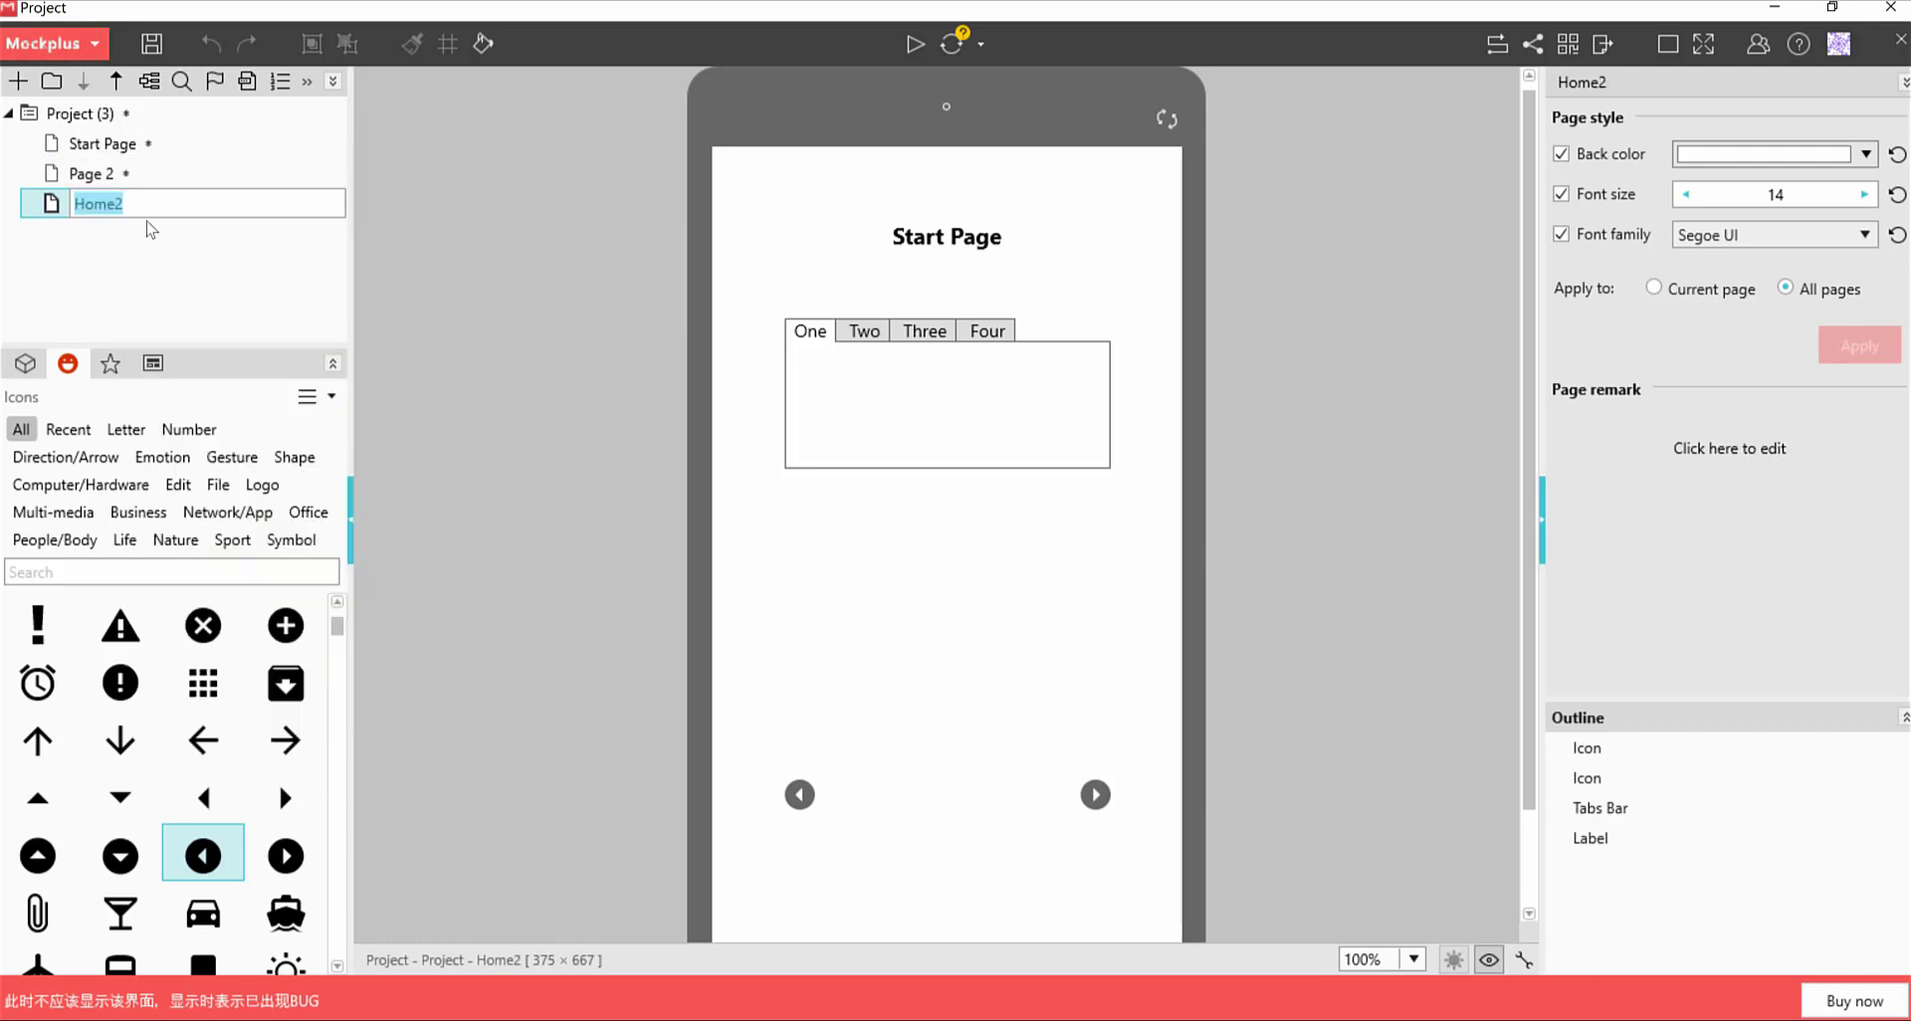
type("Page 3")
key("Return")
left_click(101, 149)
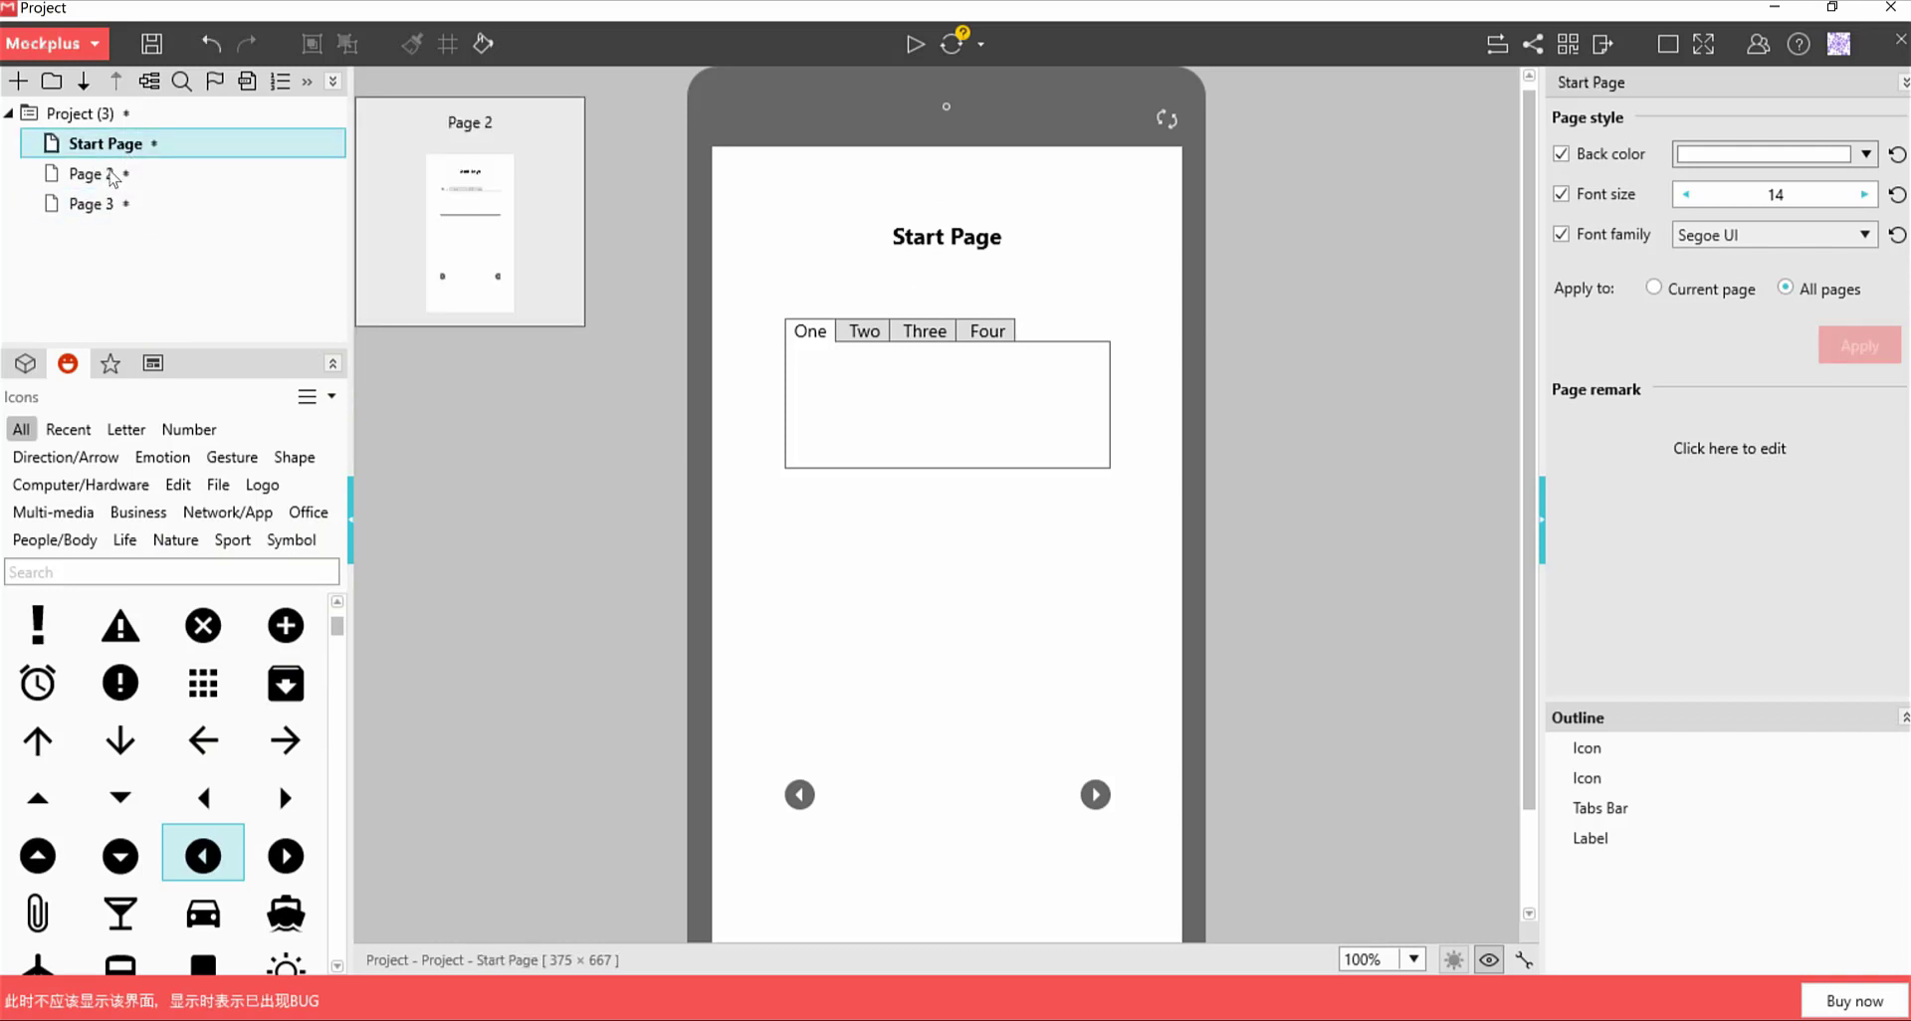
Change the heading label on Page 2 to read 'Page 2'
left_click(112, 178)
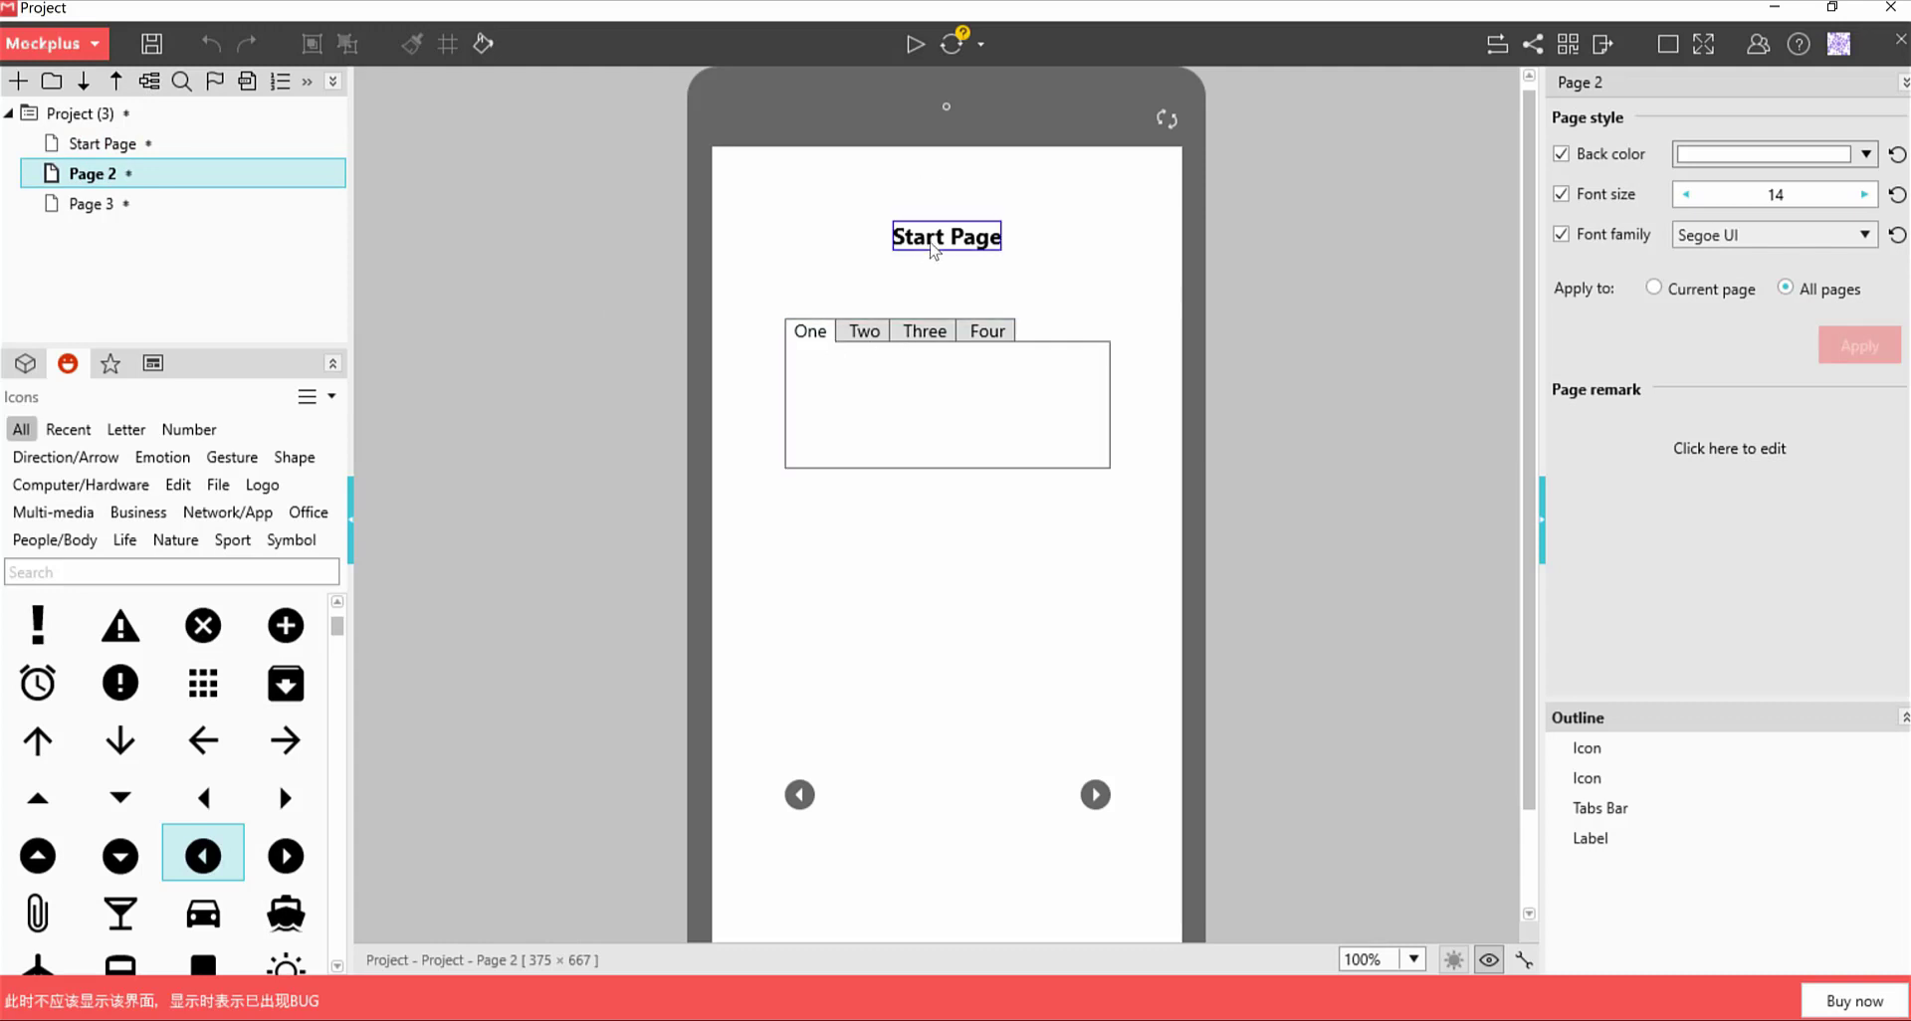
double_click(930, 239)
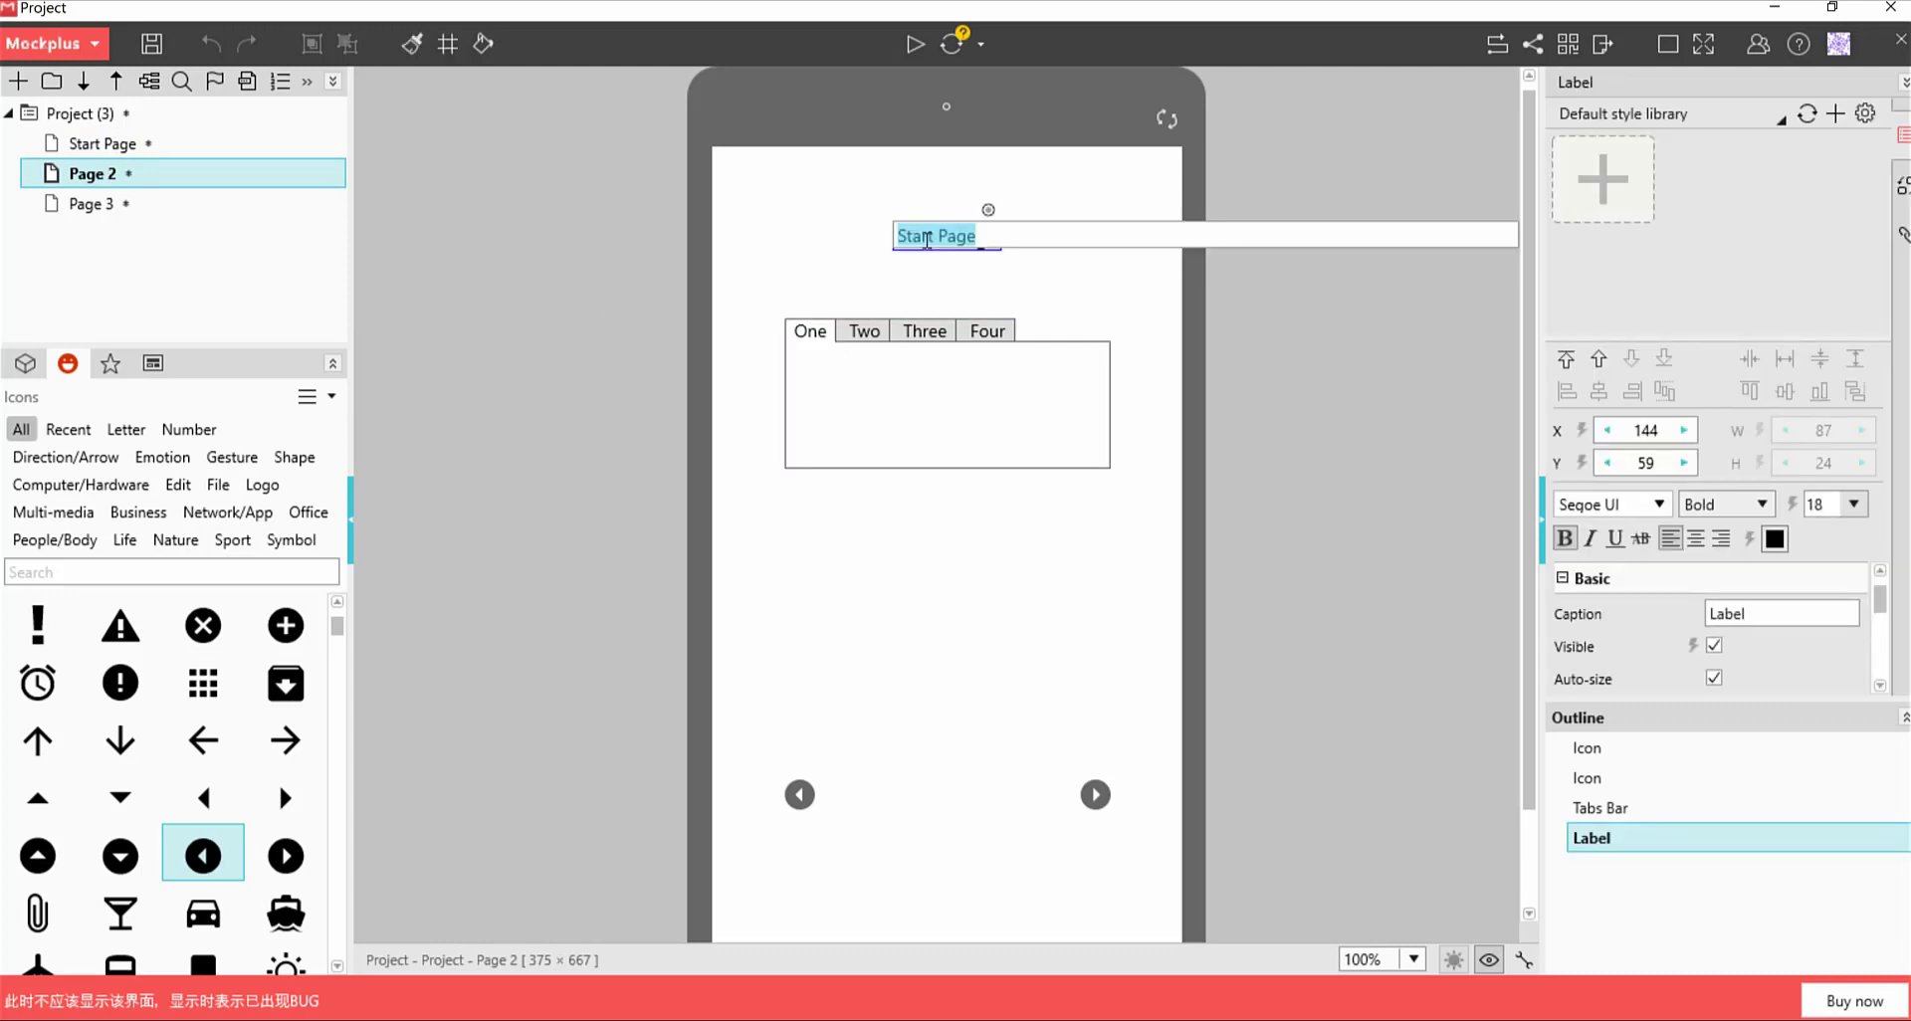
type("Page 2")
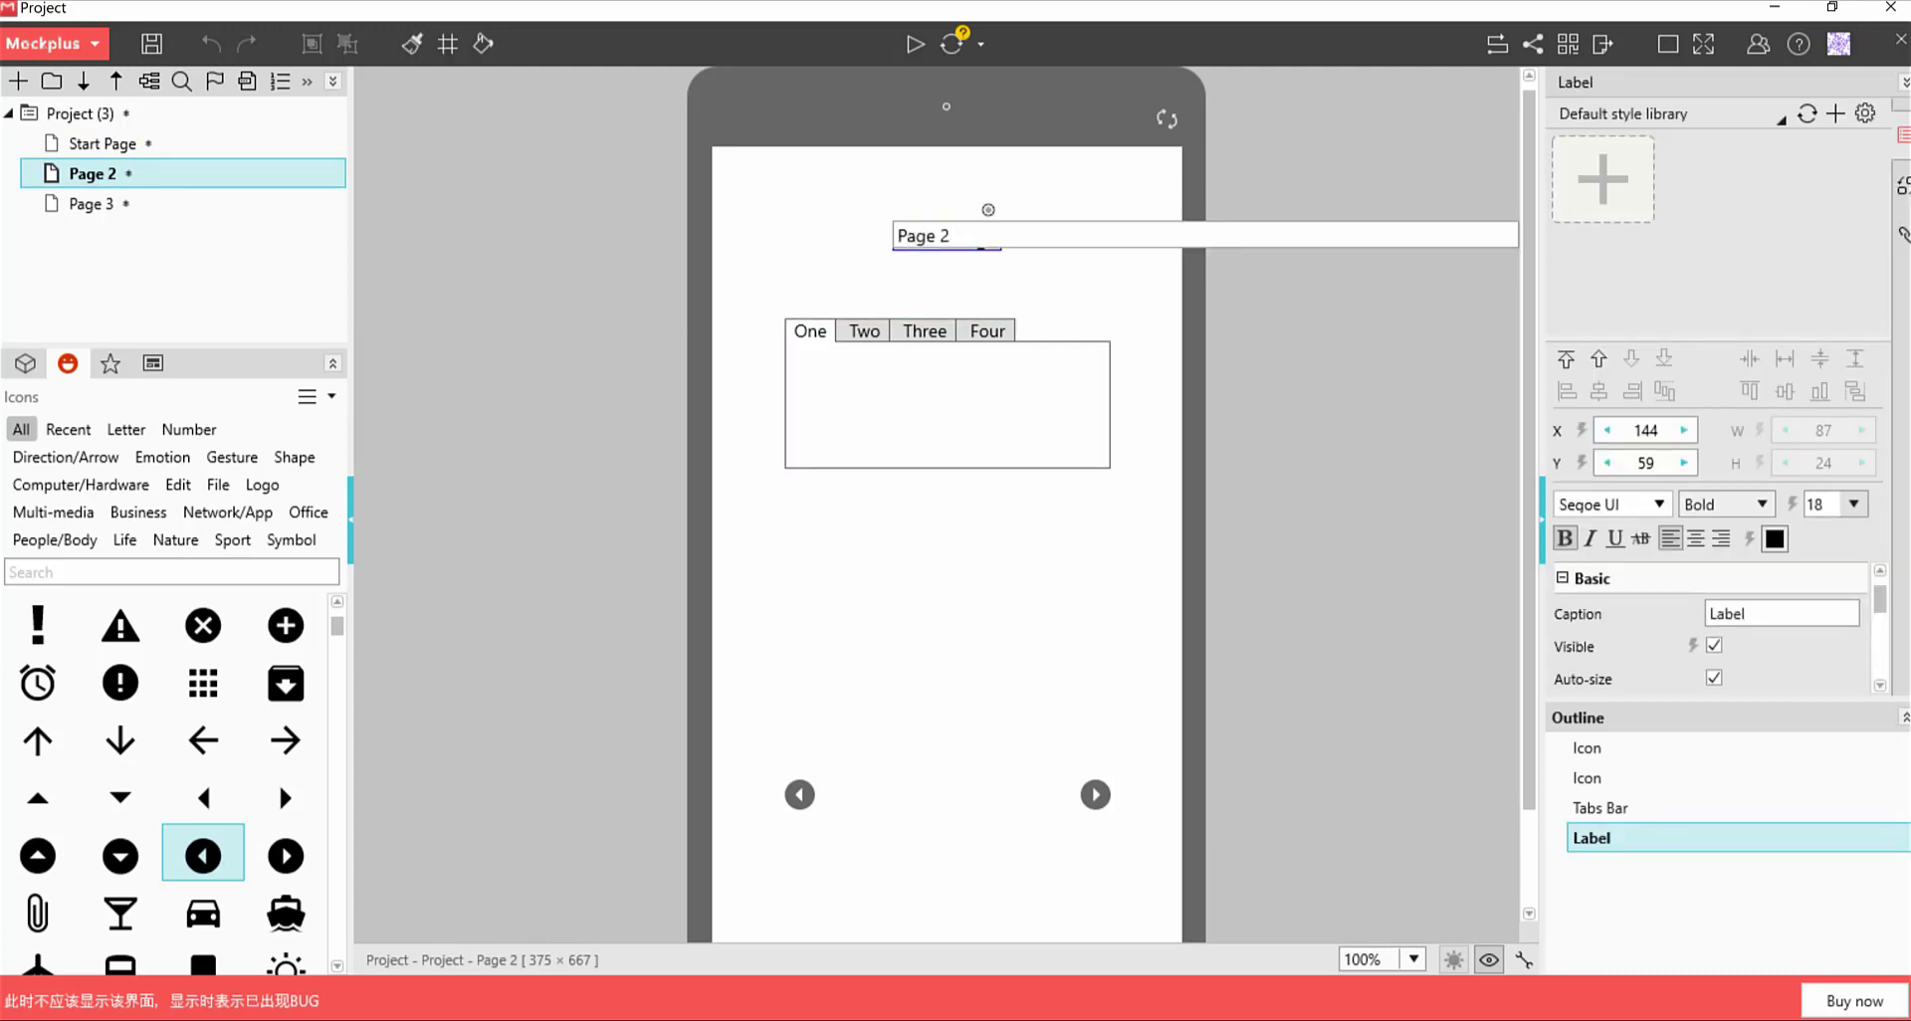
left_click(917, 296)
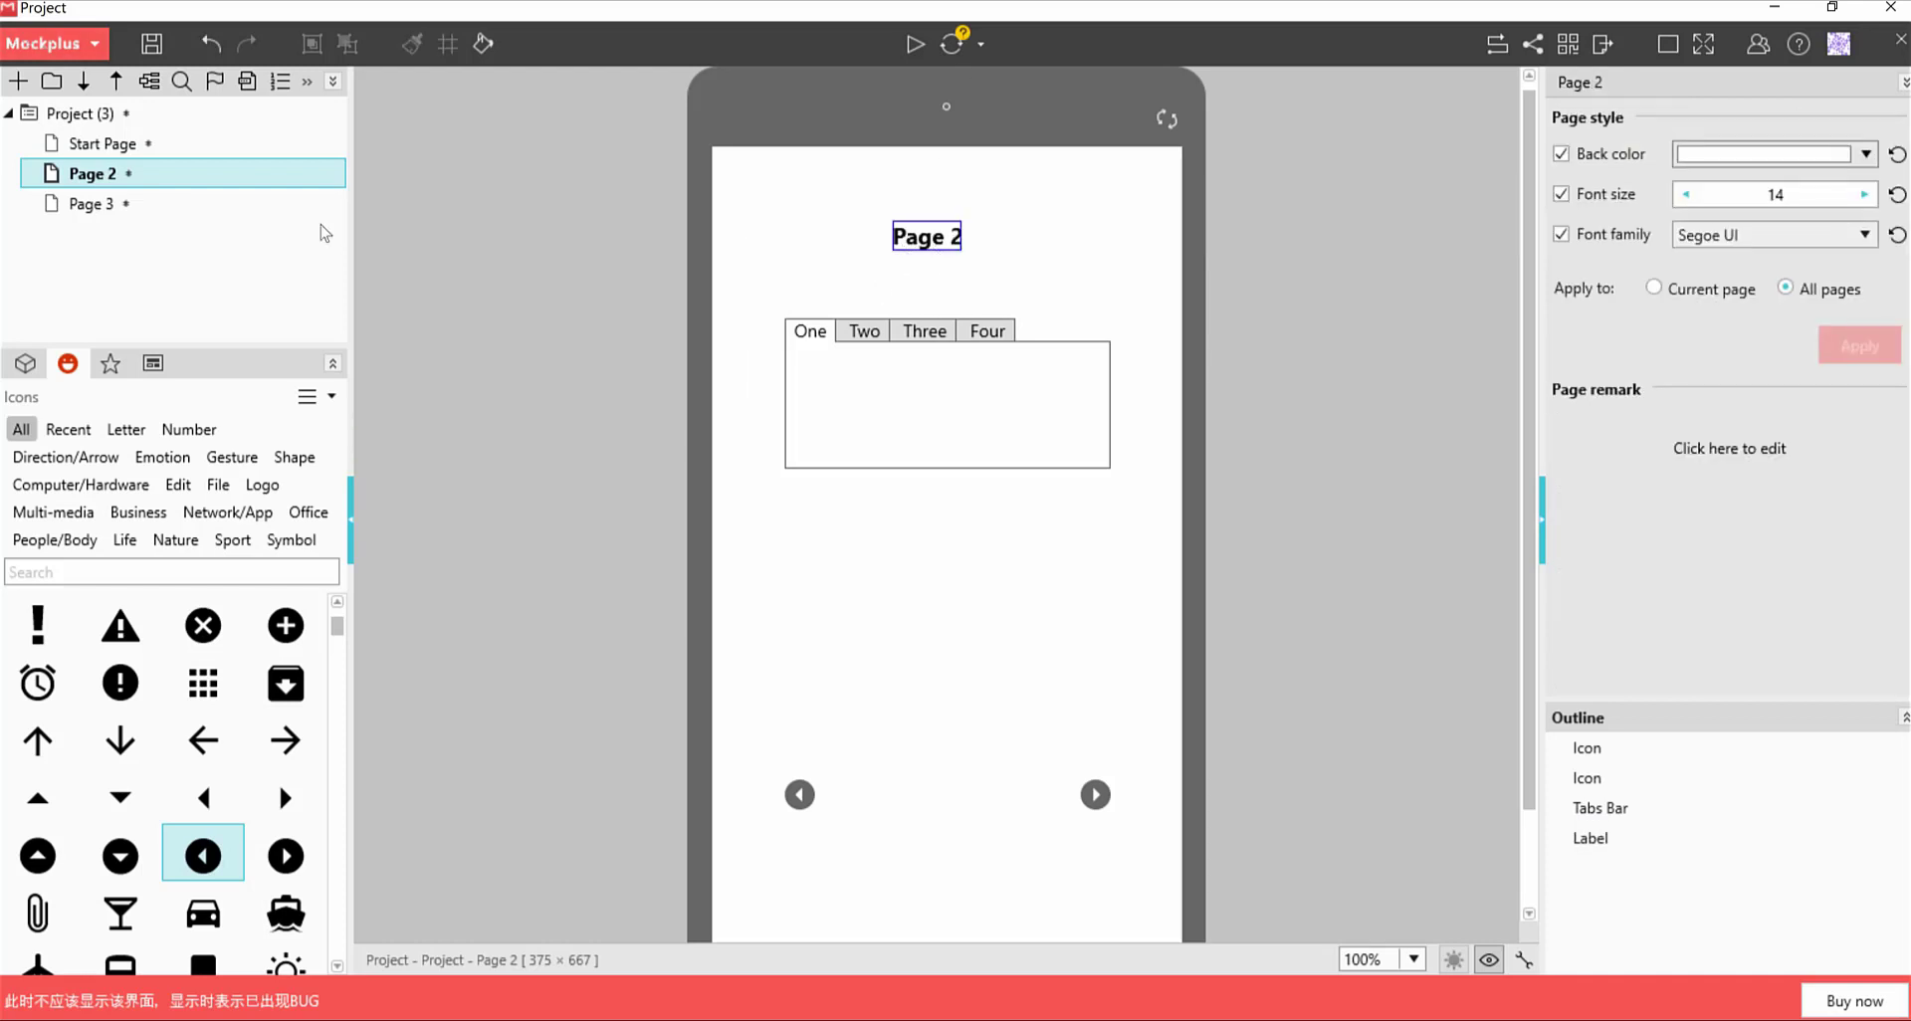
Change the heading label on Page 3 to read 'Page 3'
left_click(92, 204)
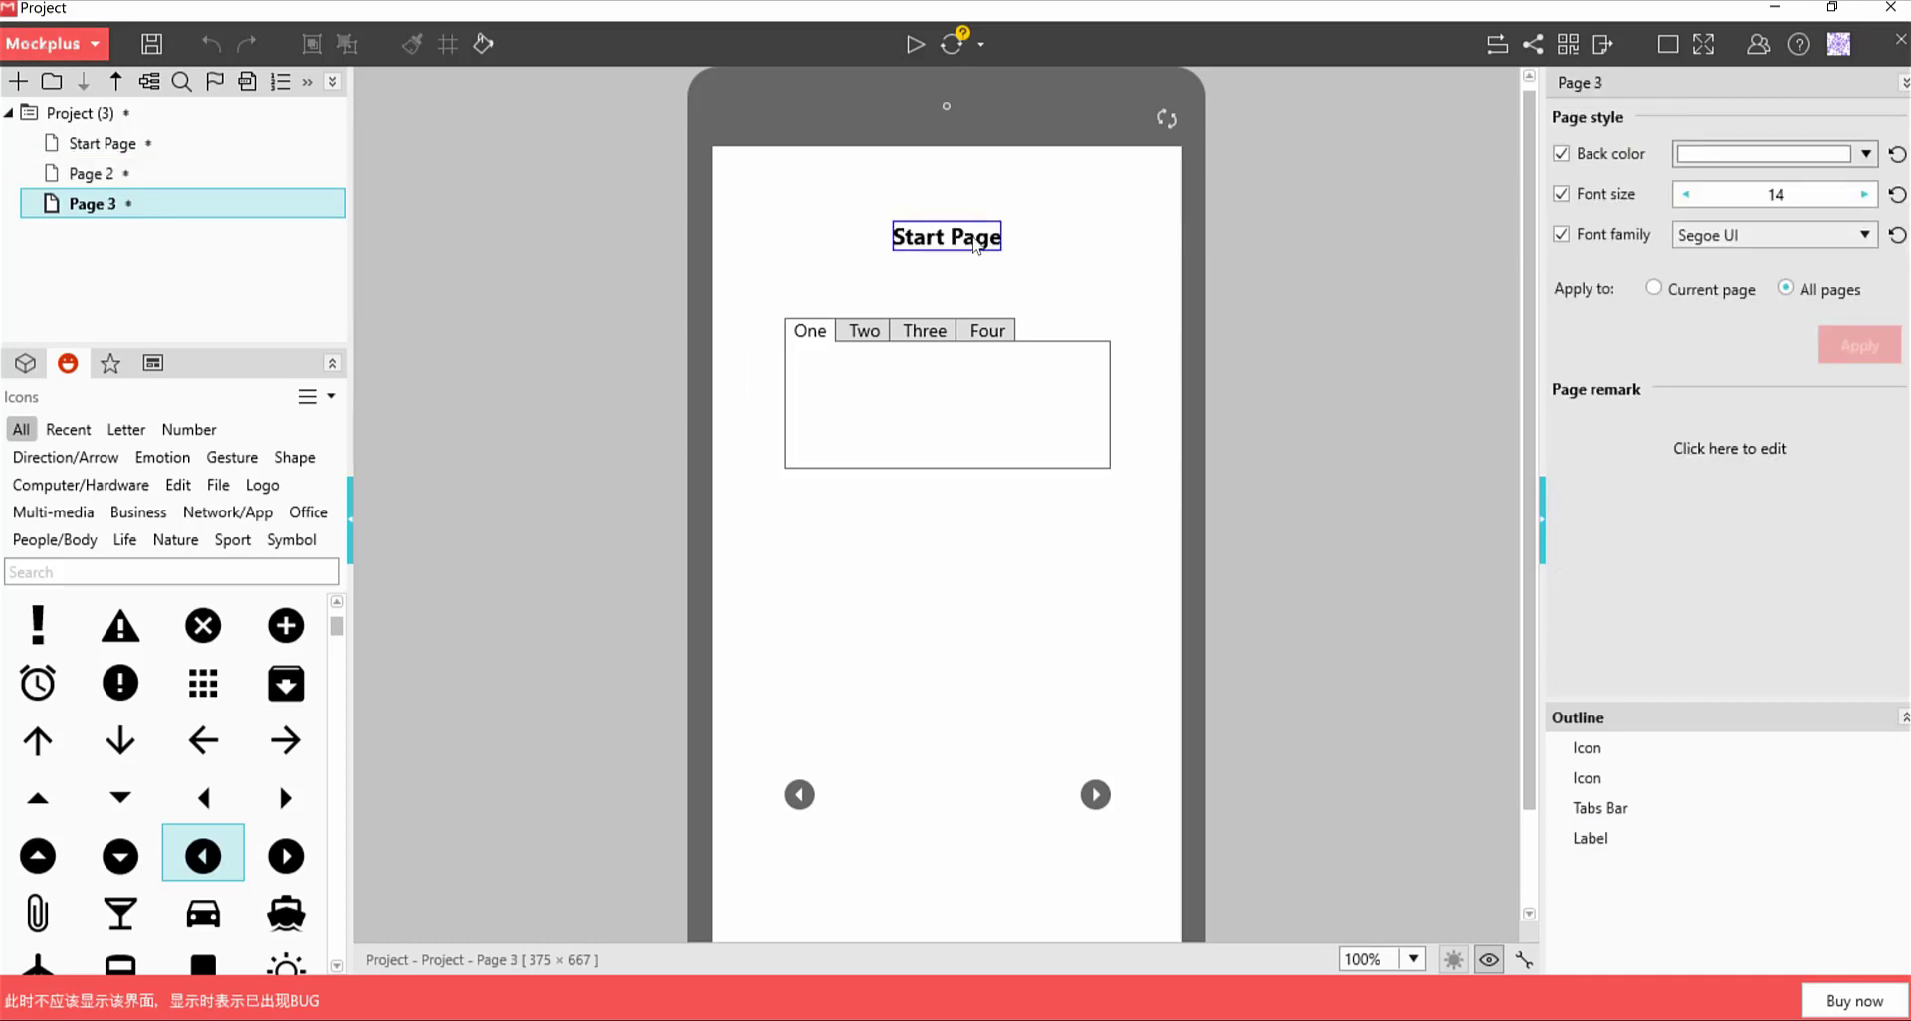
double_click(951, 235)
type("Page 3")
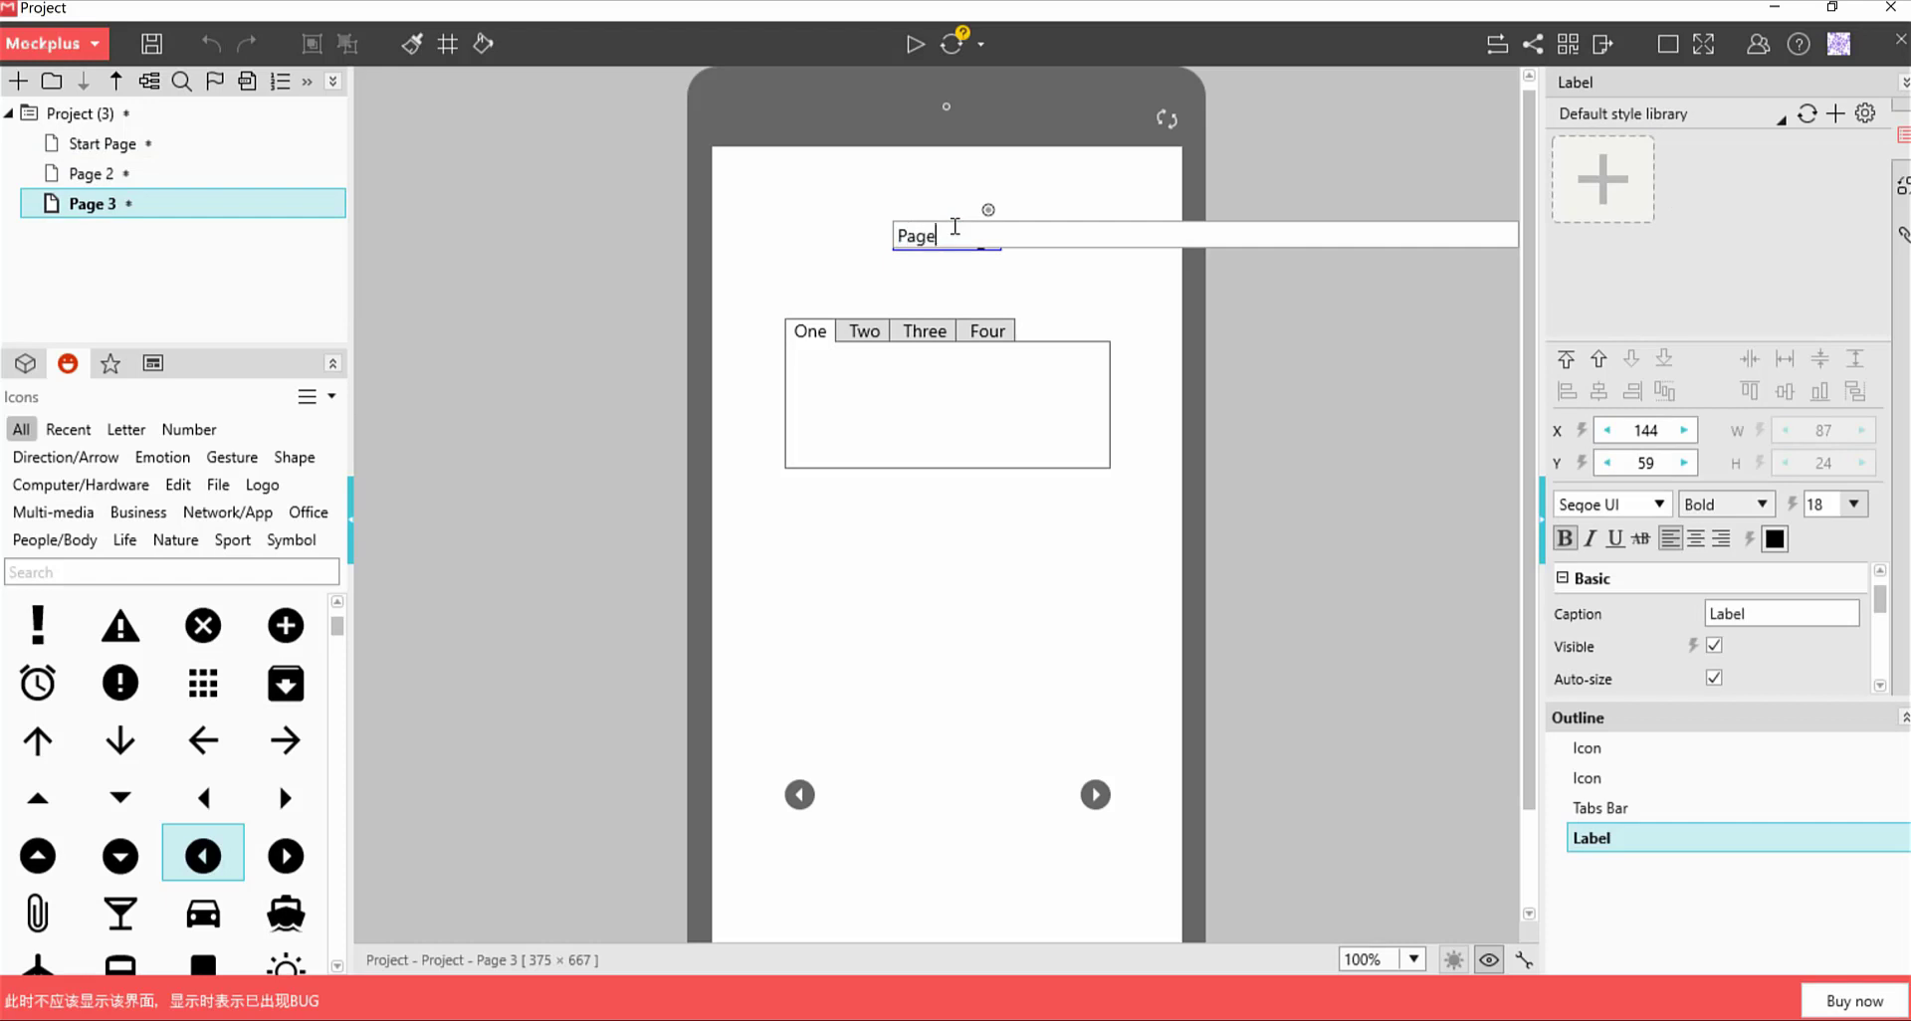
left_click(961, 285)
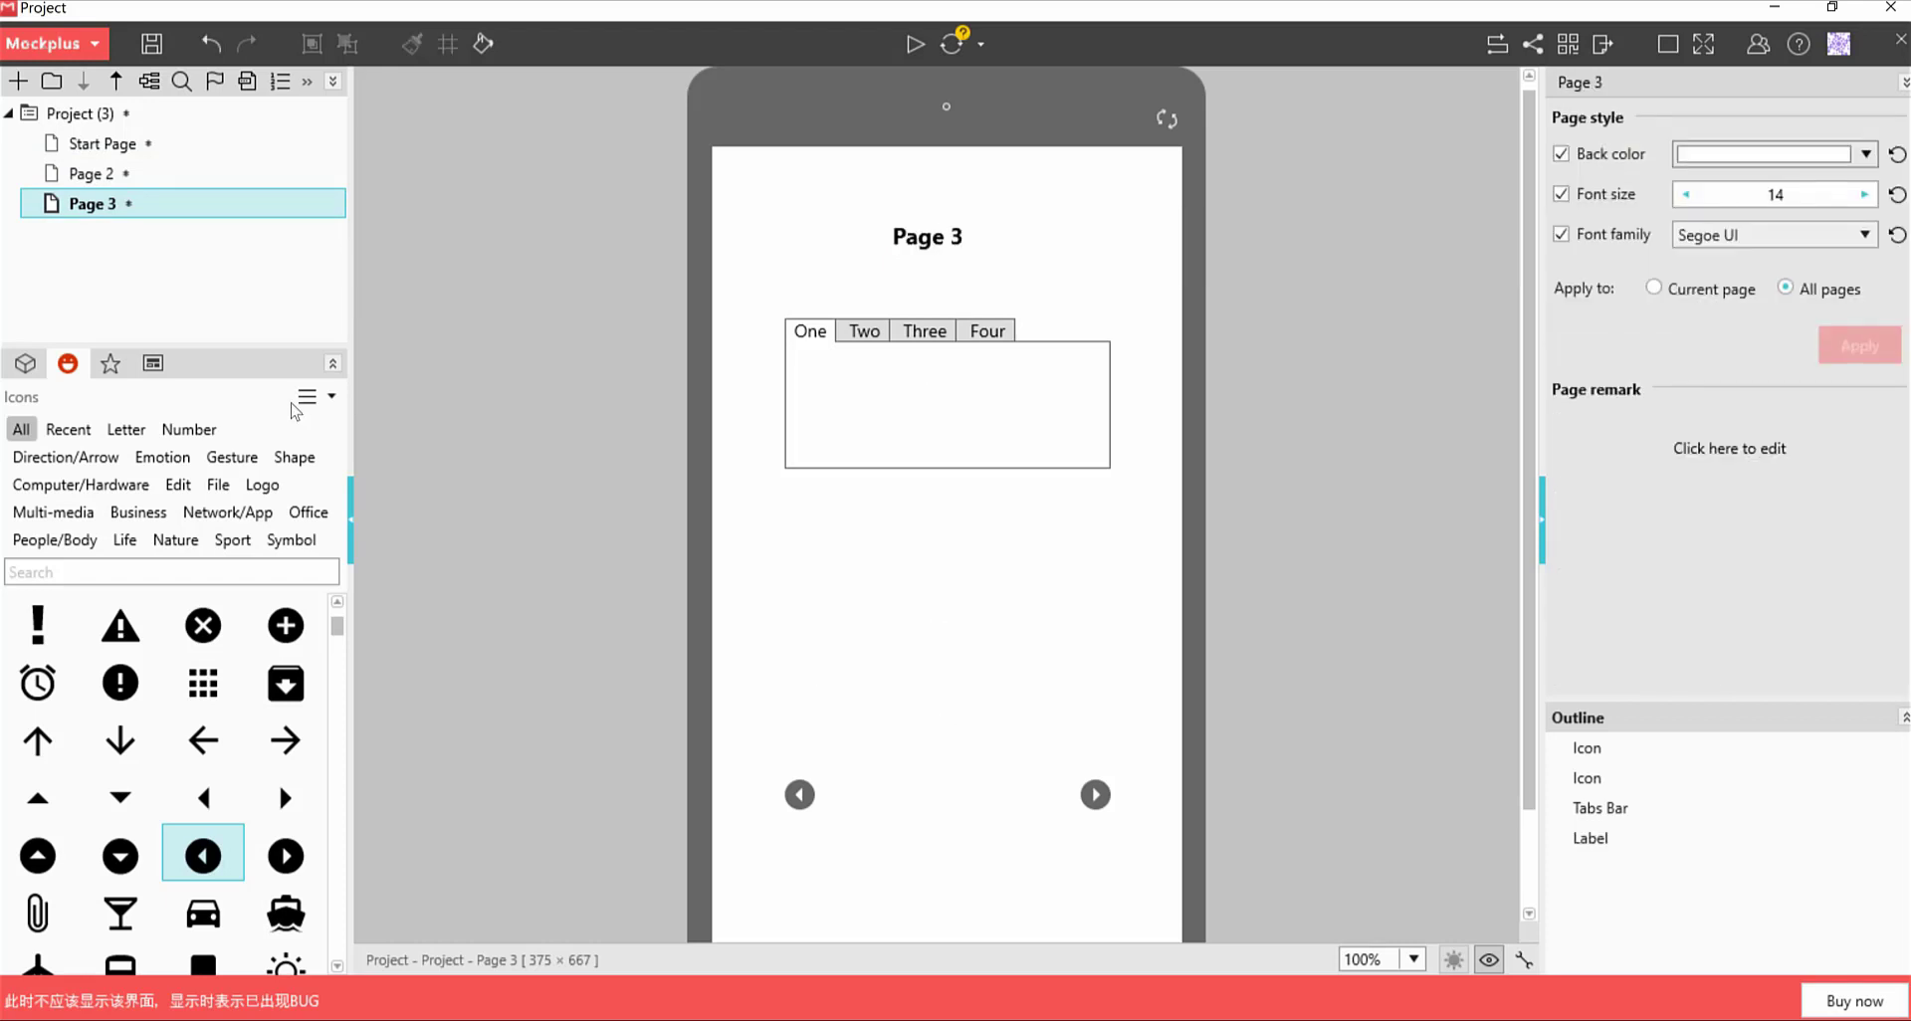
Link the Start Page's right arrow icon to Page 2
left_click(108, 147)
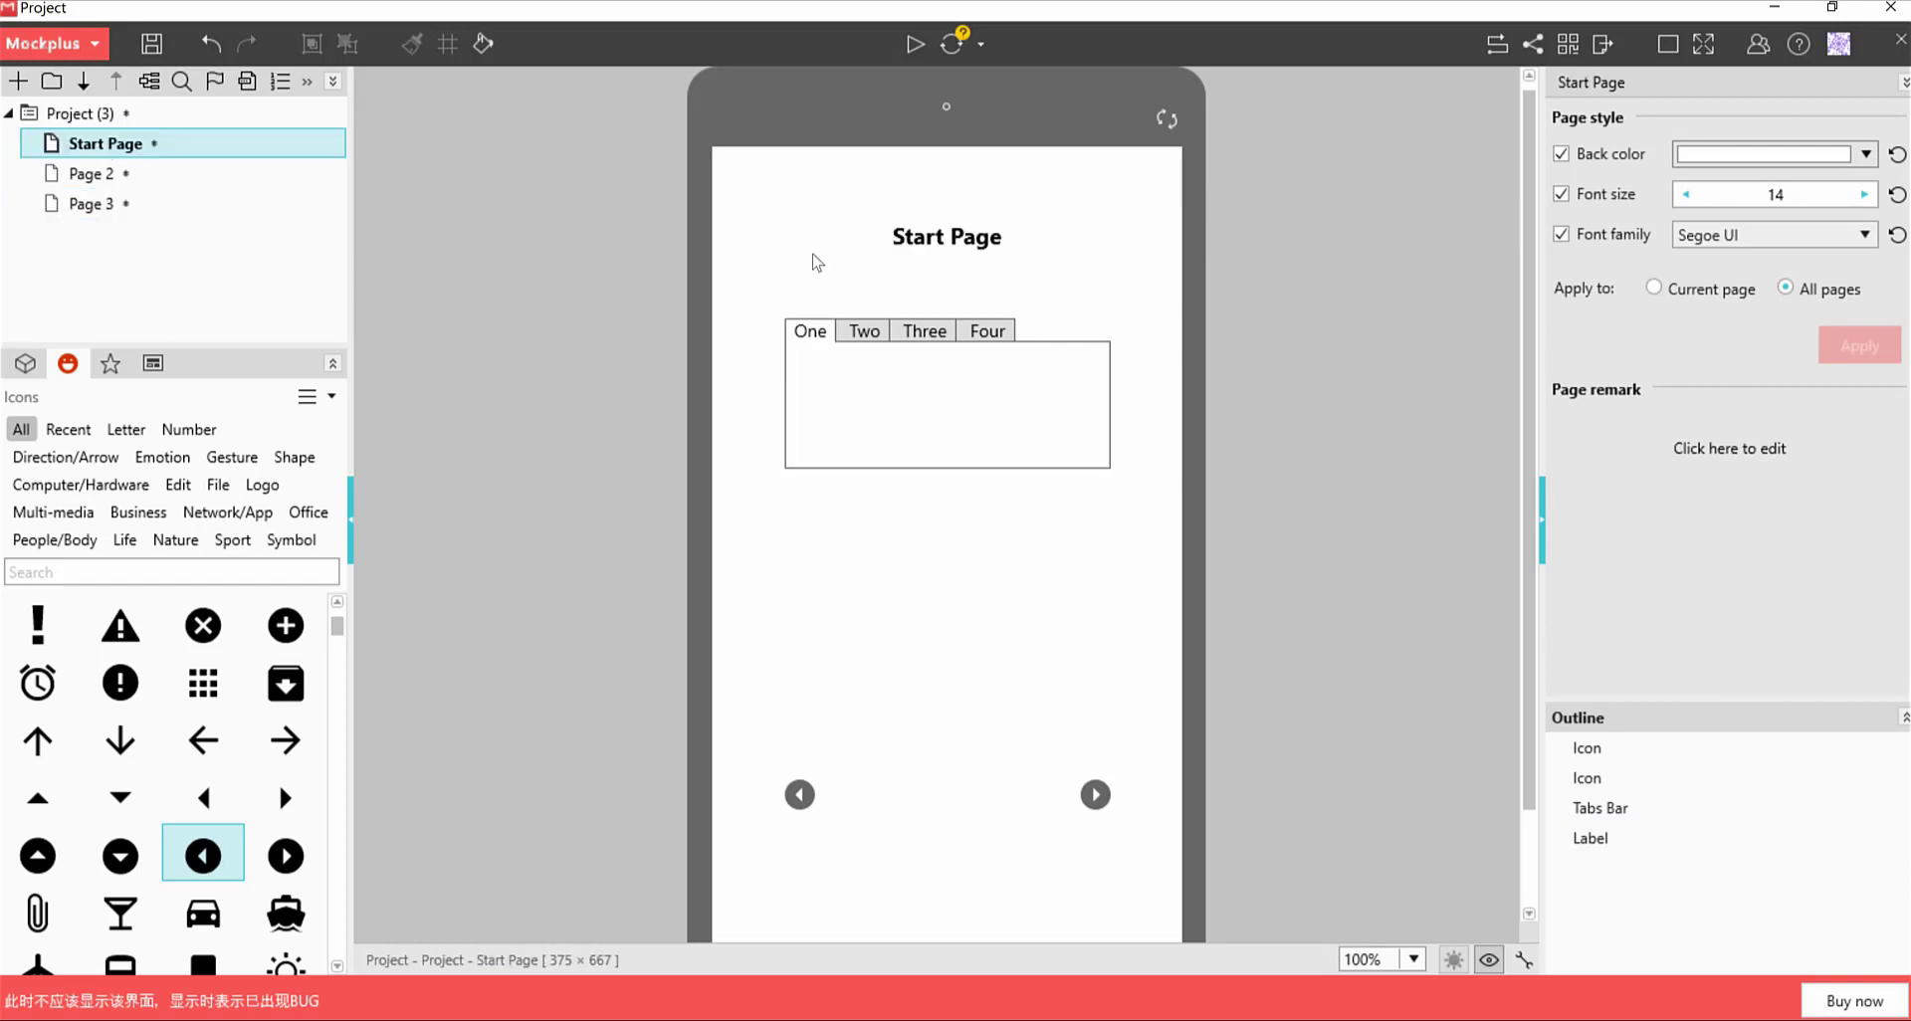
left_click(1099, 801)
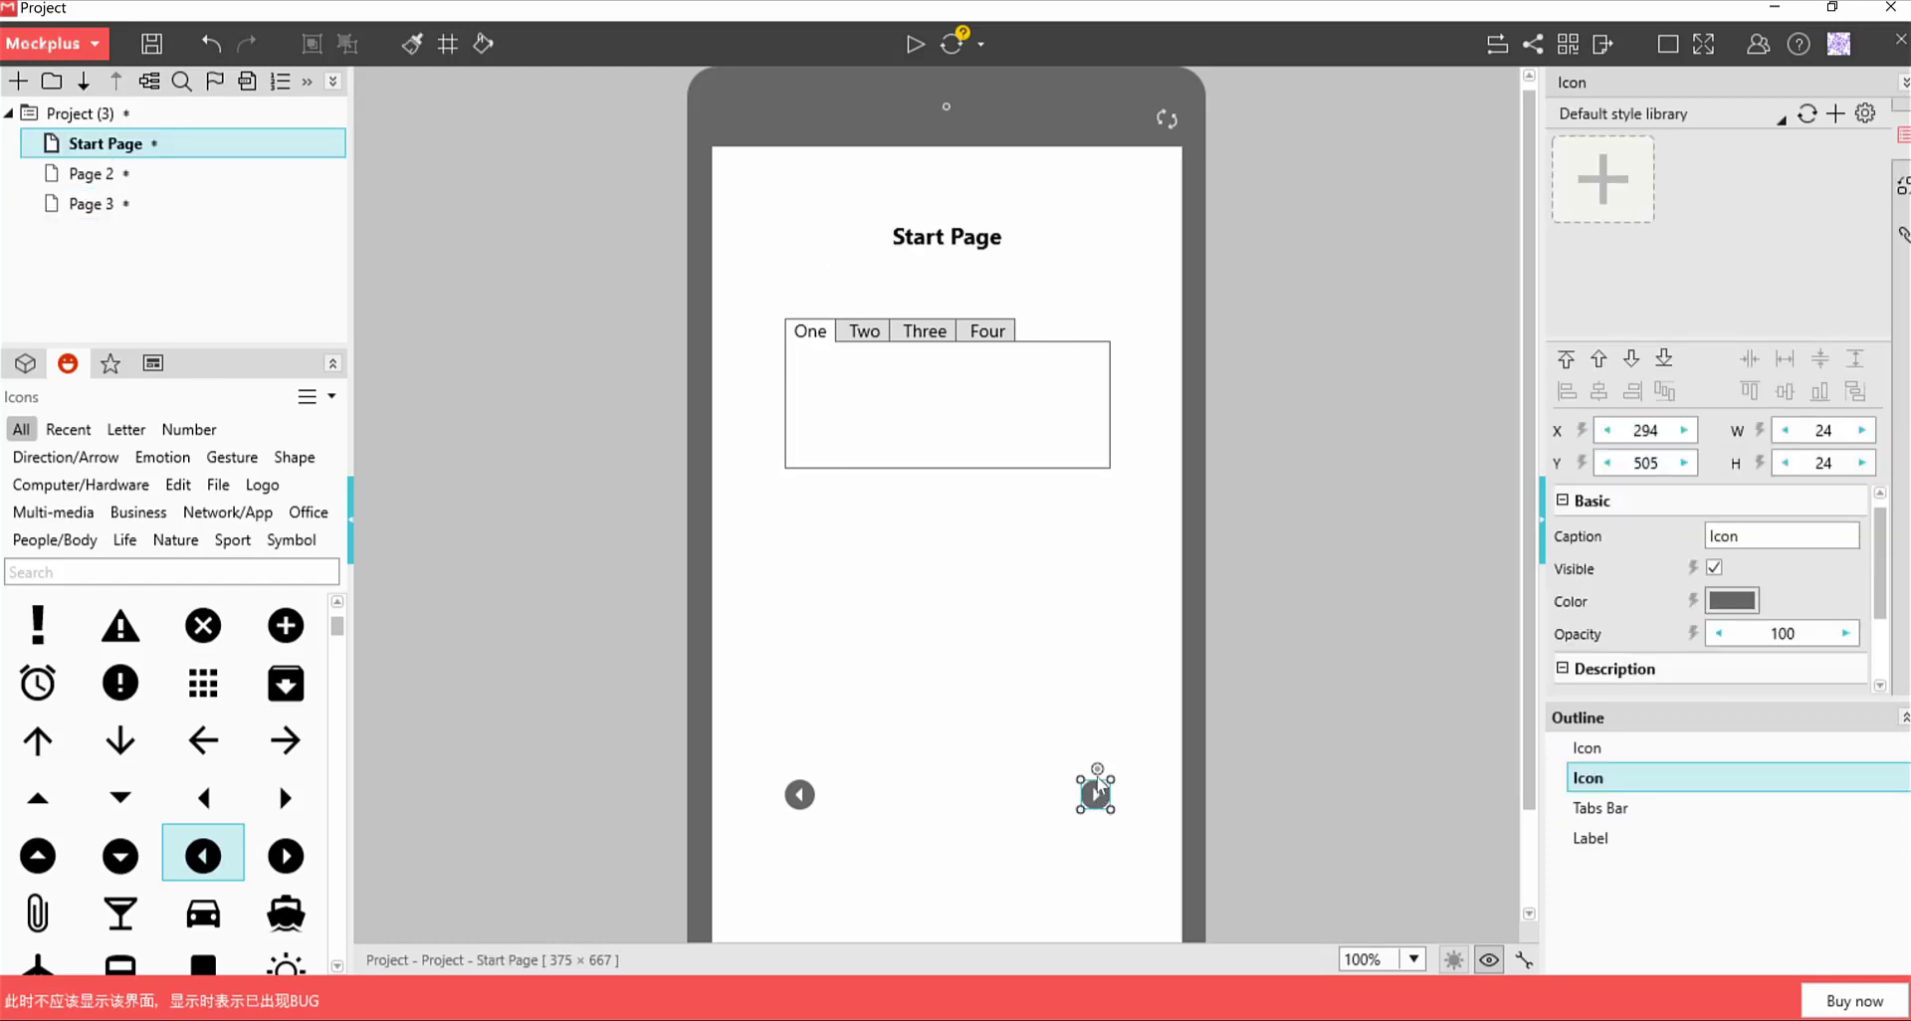
left_click_drag(1098, 771, 155, 187)
On Page 2, link the right arrow to Page 3 and the left arrow to Start Page
left_click(92, 174)
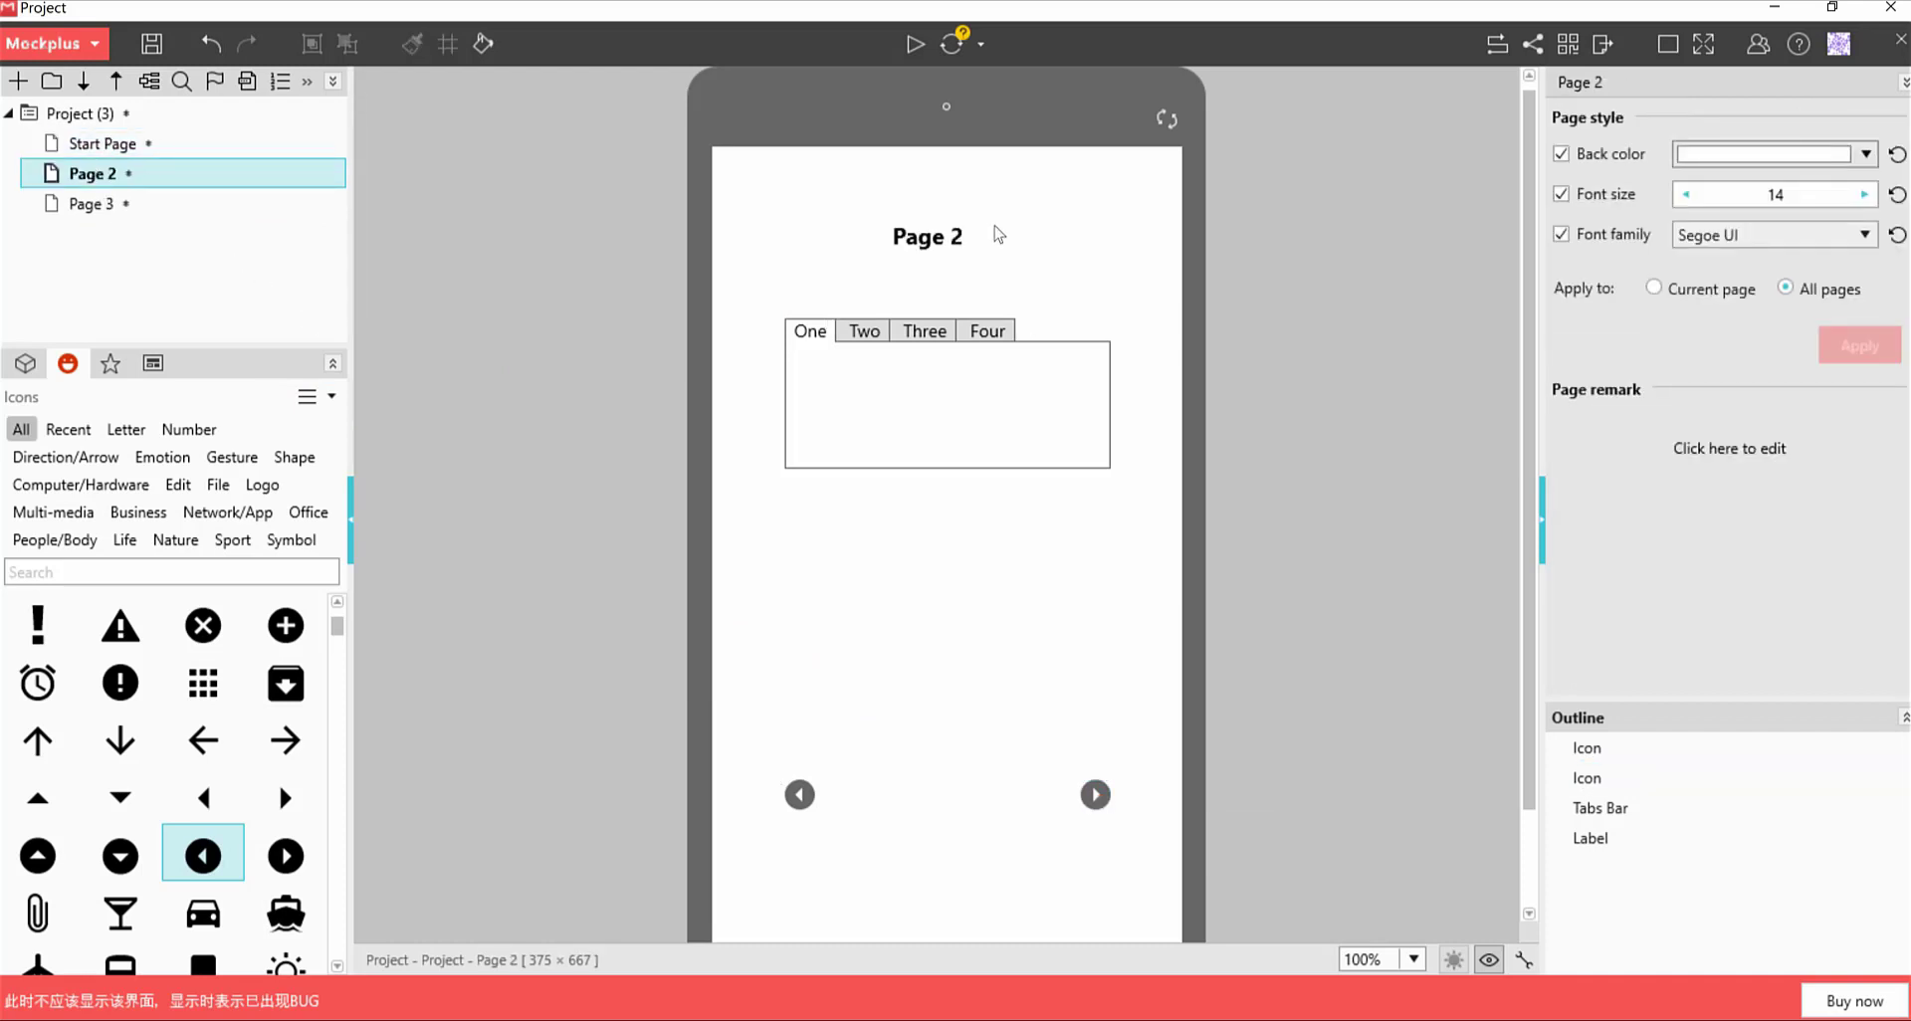
left_click(1097, 776)
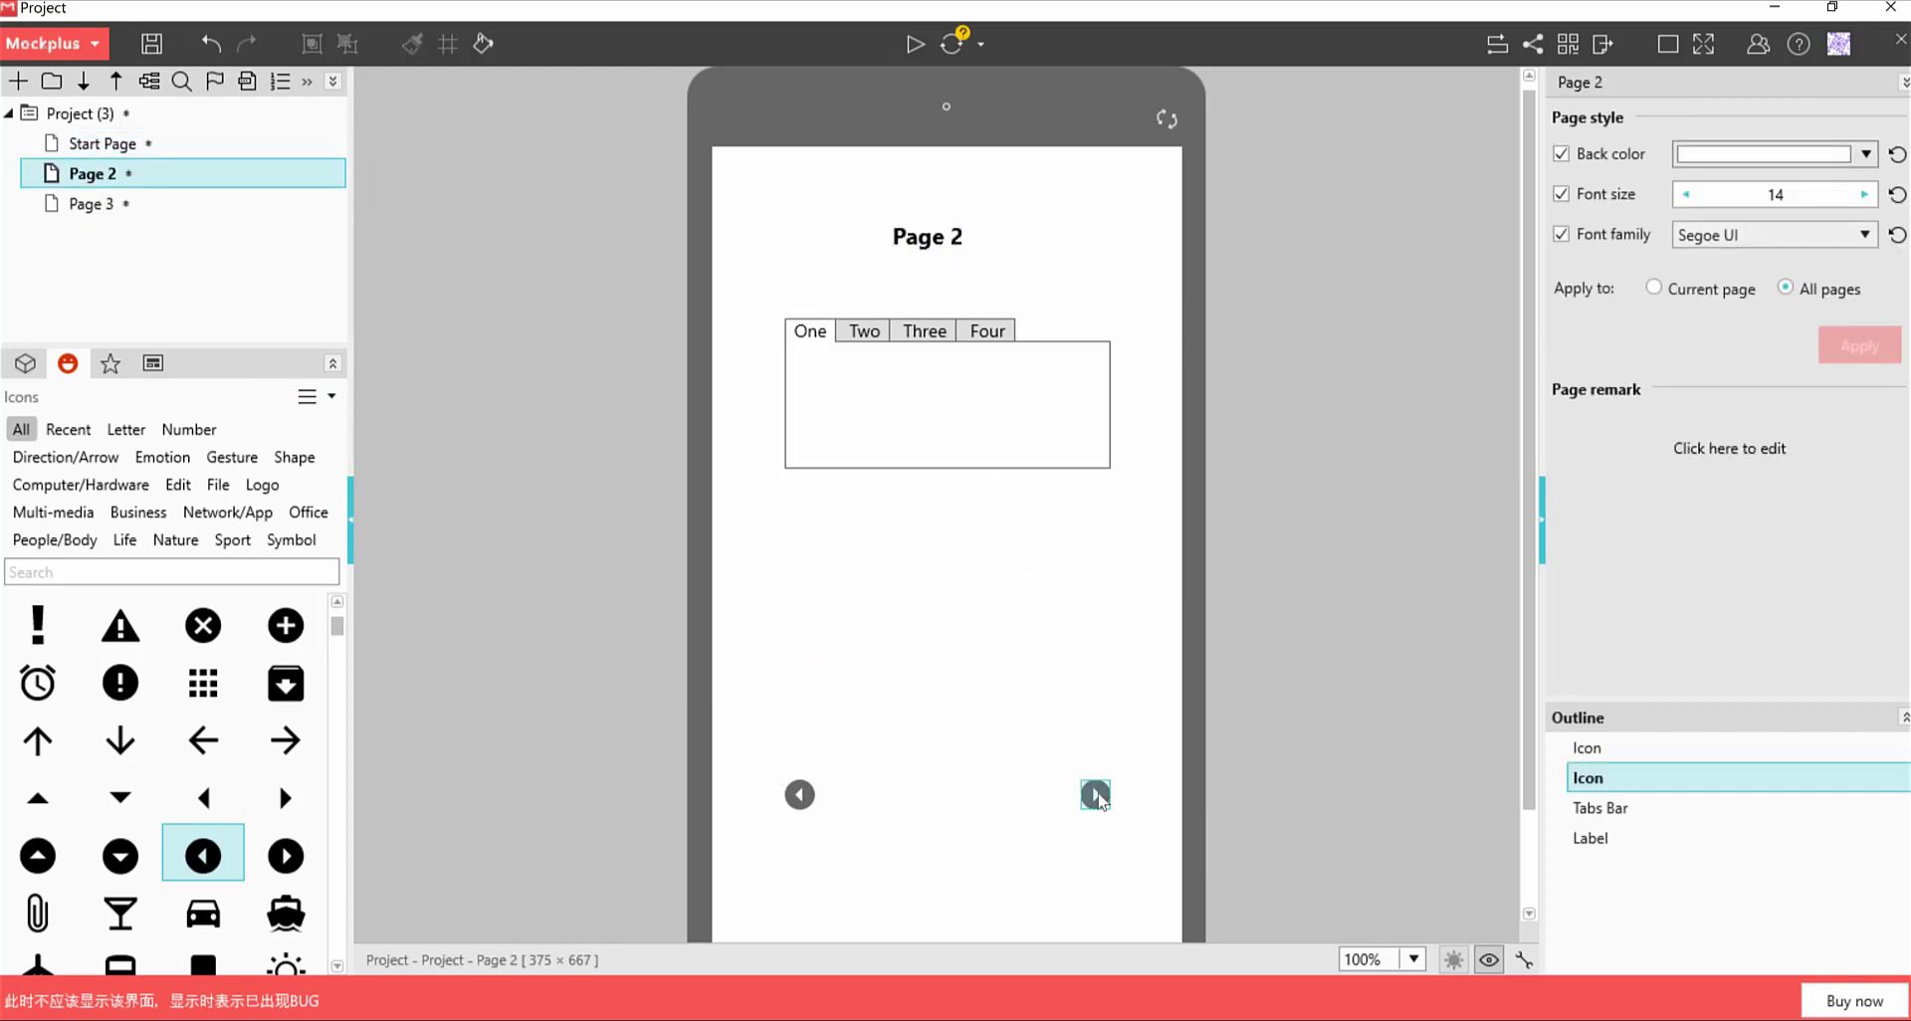
mouse_move(1097, 770)
left_mouse_down()
mouse_move(145, 145)
mouse_move(83, 217)
left_mouse_up()
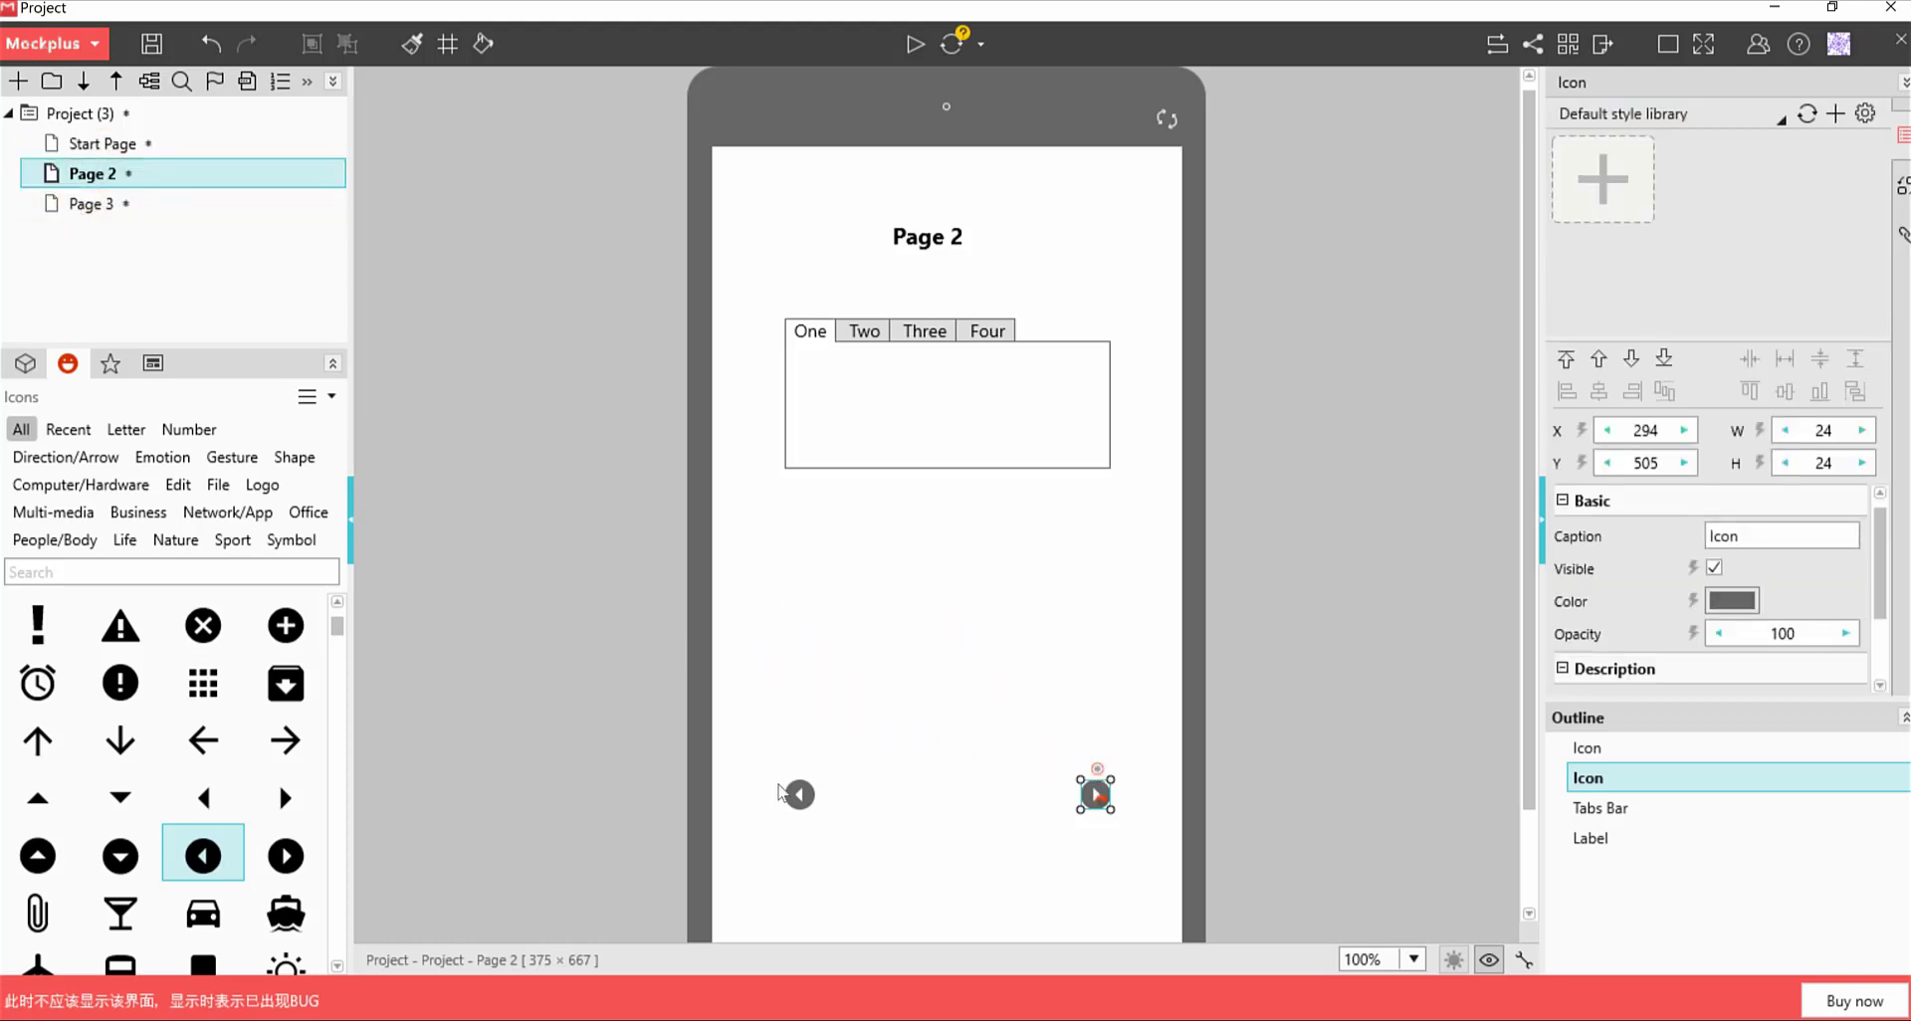
left_click(796, 796)
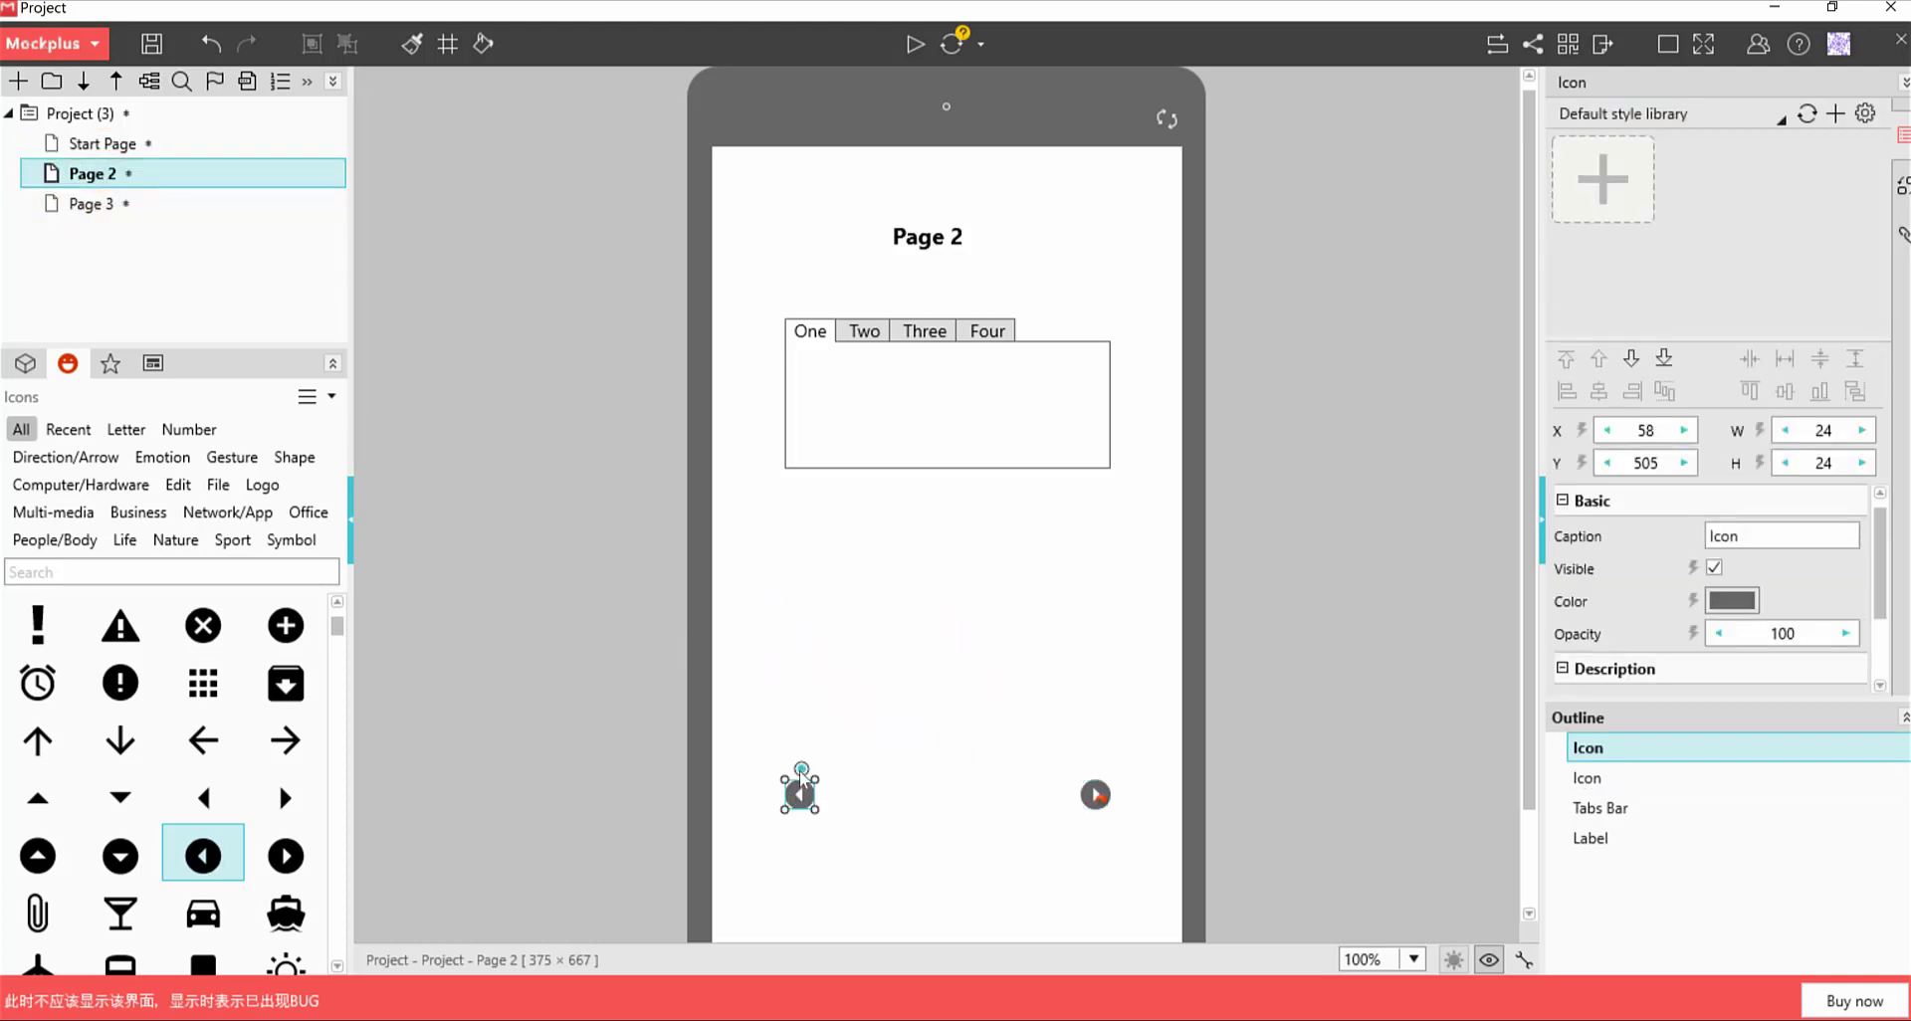
mouse_move(802, 768)
left_mouse_down()
mouse_move(409, 351)
mouse_move(159, 193)
mouse_move(145, 151)
left_mouse_up()
On Page 3, link the left arrow icon back to Page 2
left_click(125, 208)
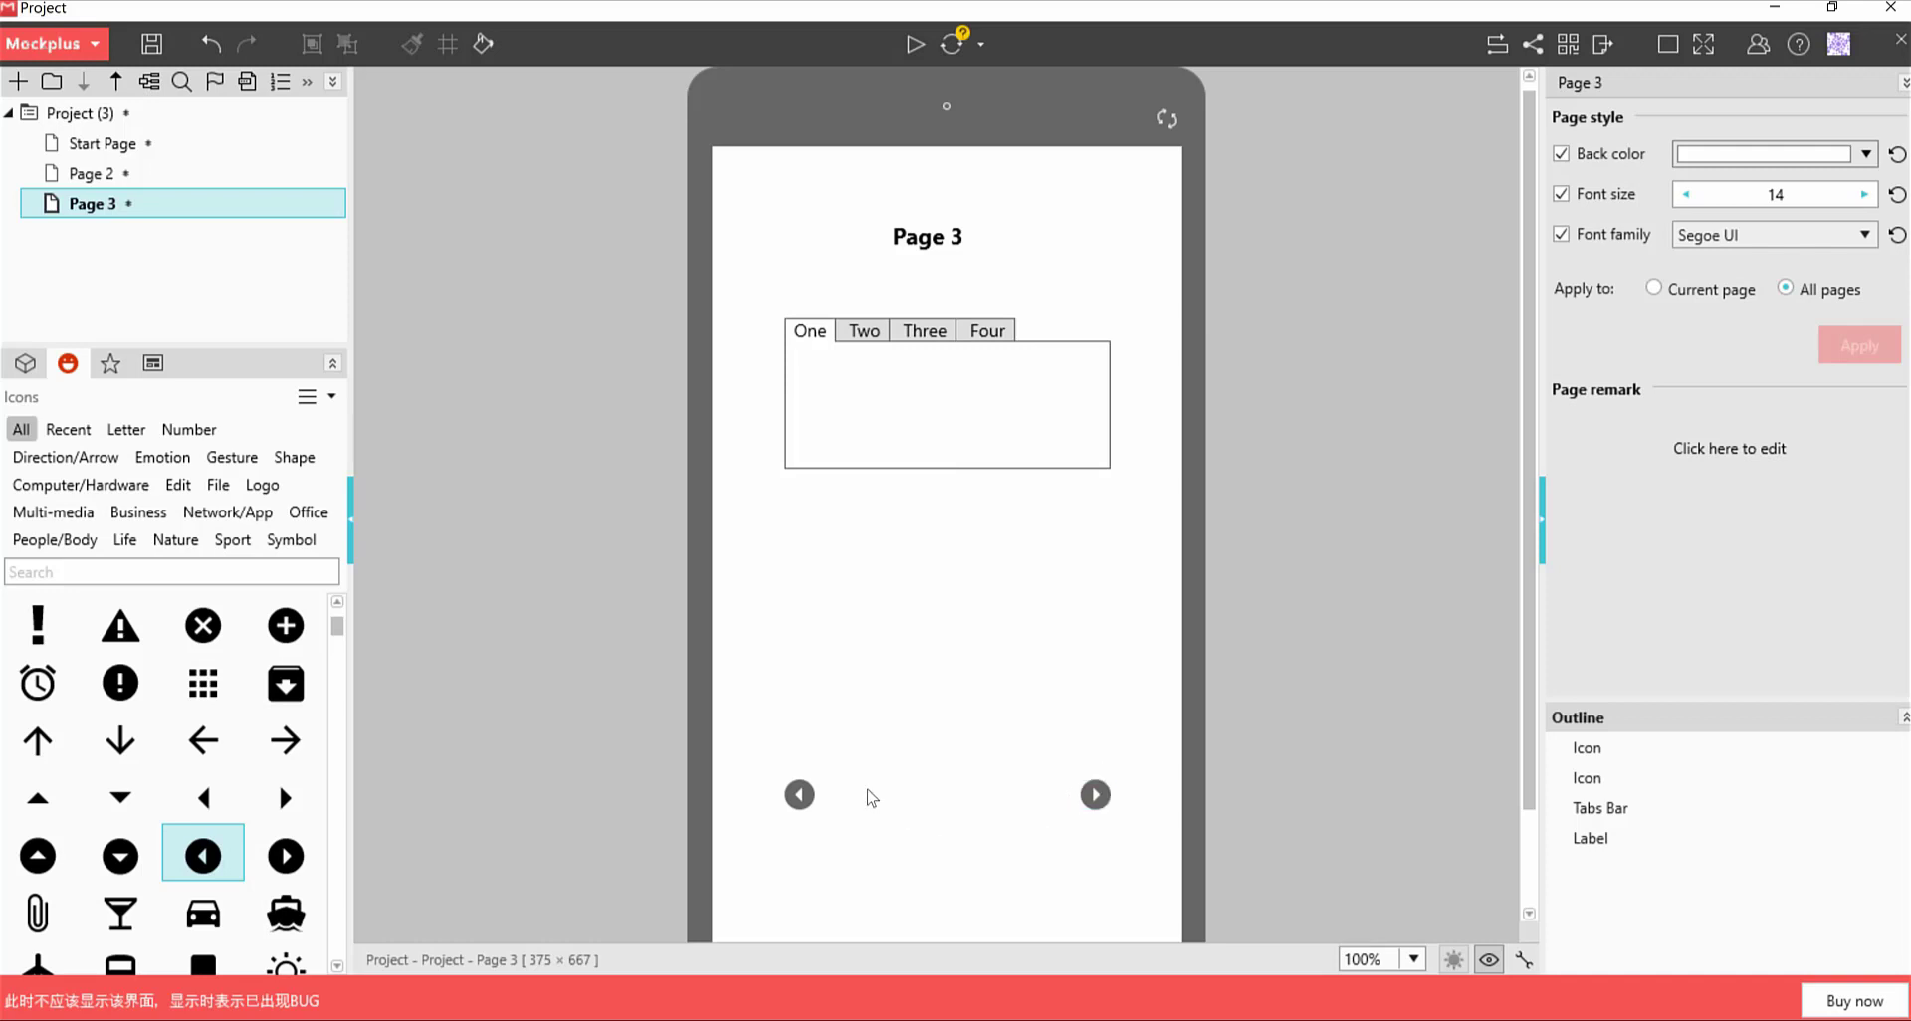
left_click(801, 797)
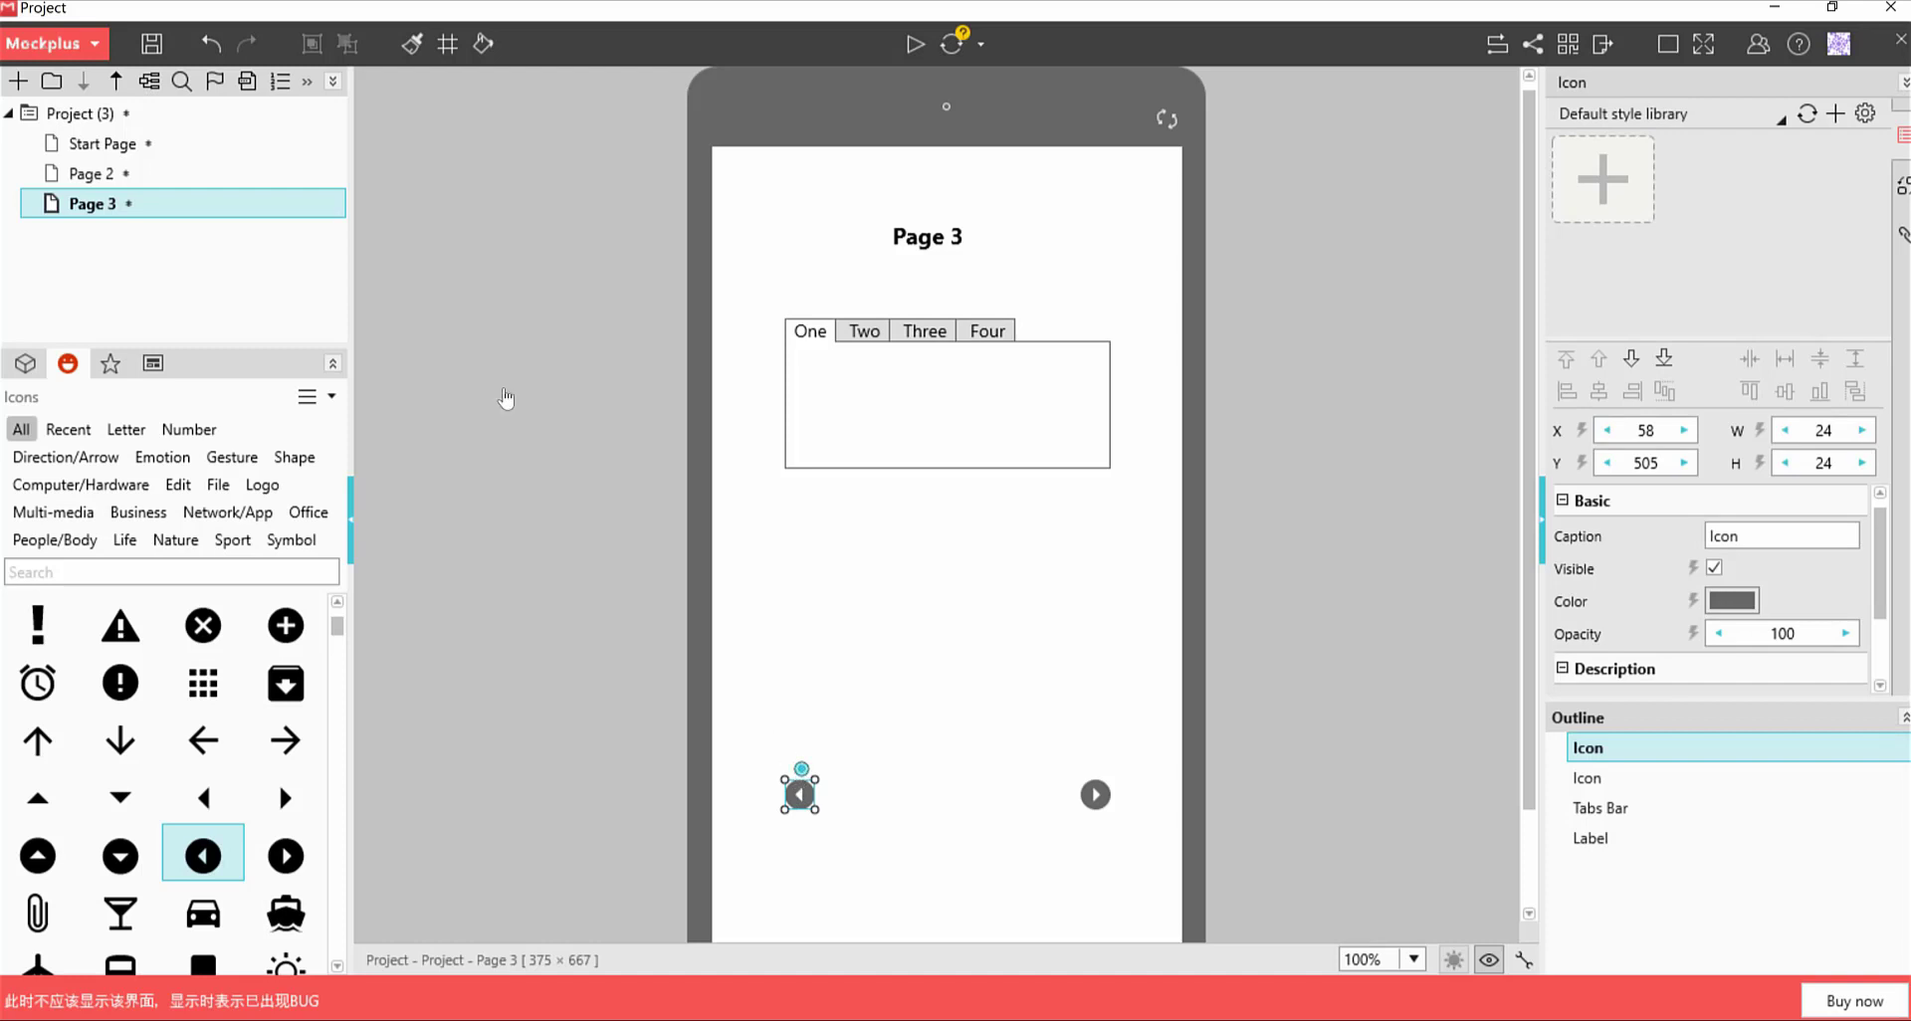
mouse_move(801, 768)
left_mouse_down()
mouse_move(234, 199)
mouse_move(157, 183)
left_mouse_up()
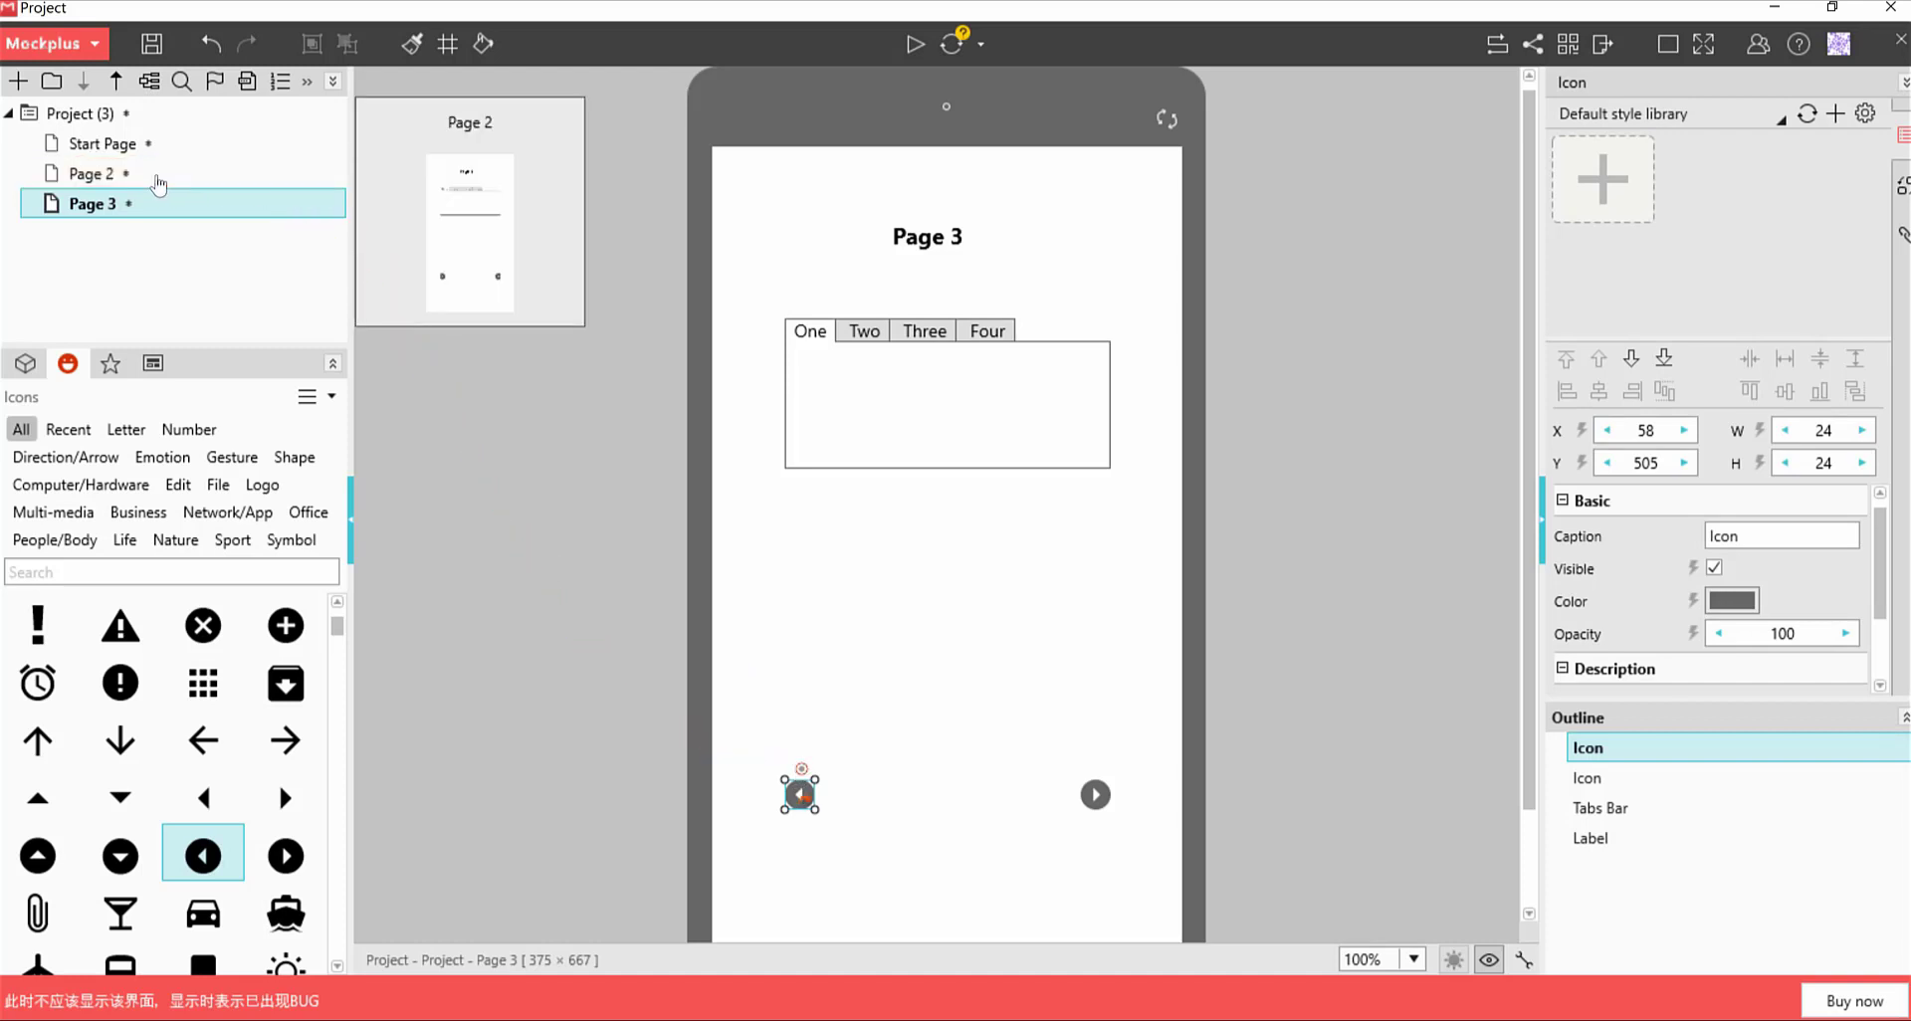
left_click(134, 149)
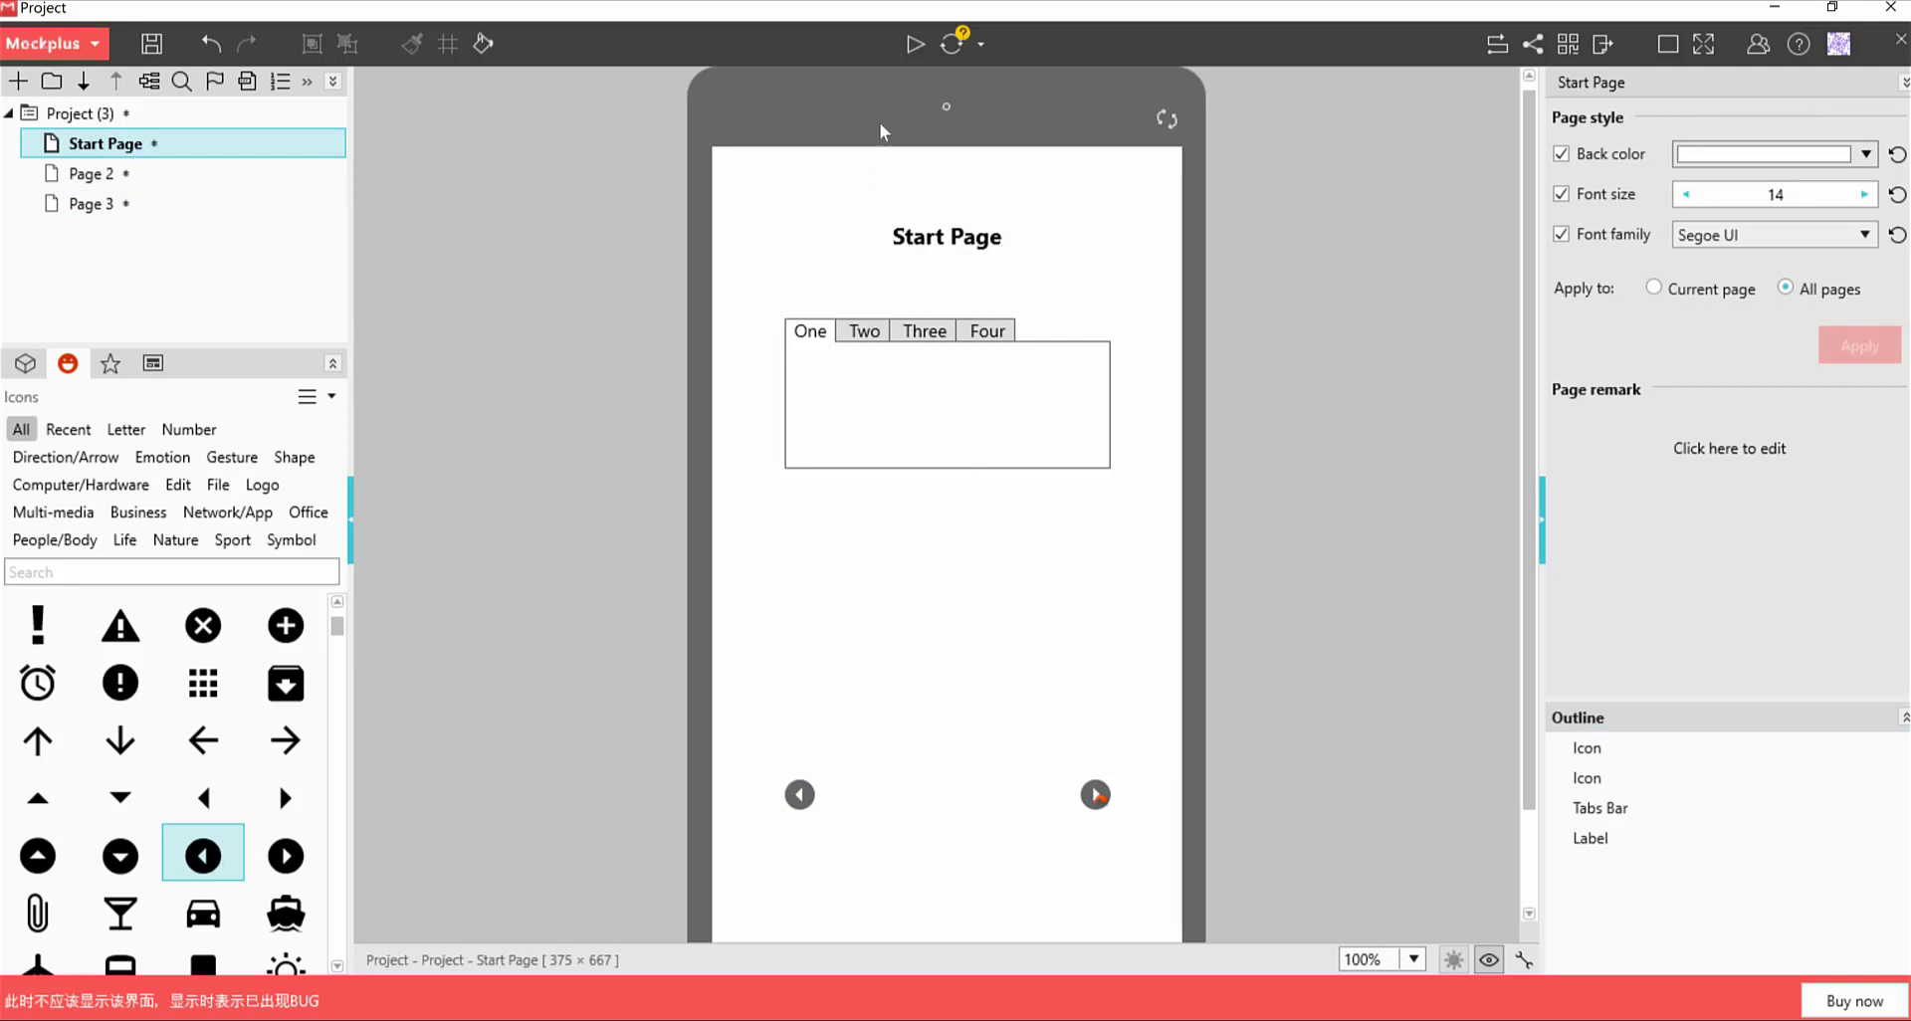
left_click(916, 45)
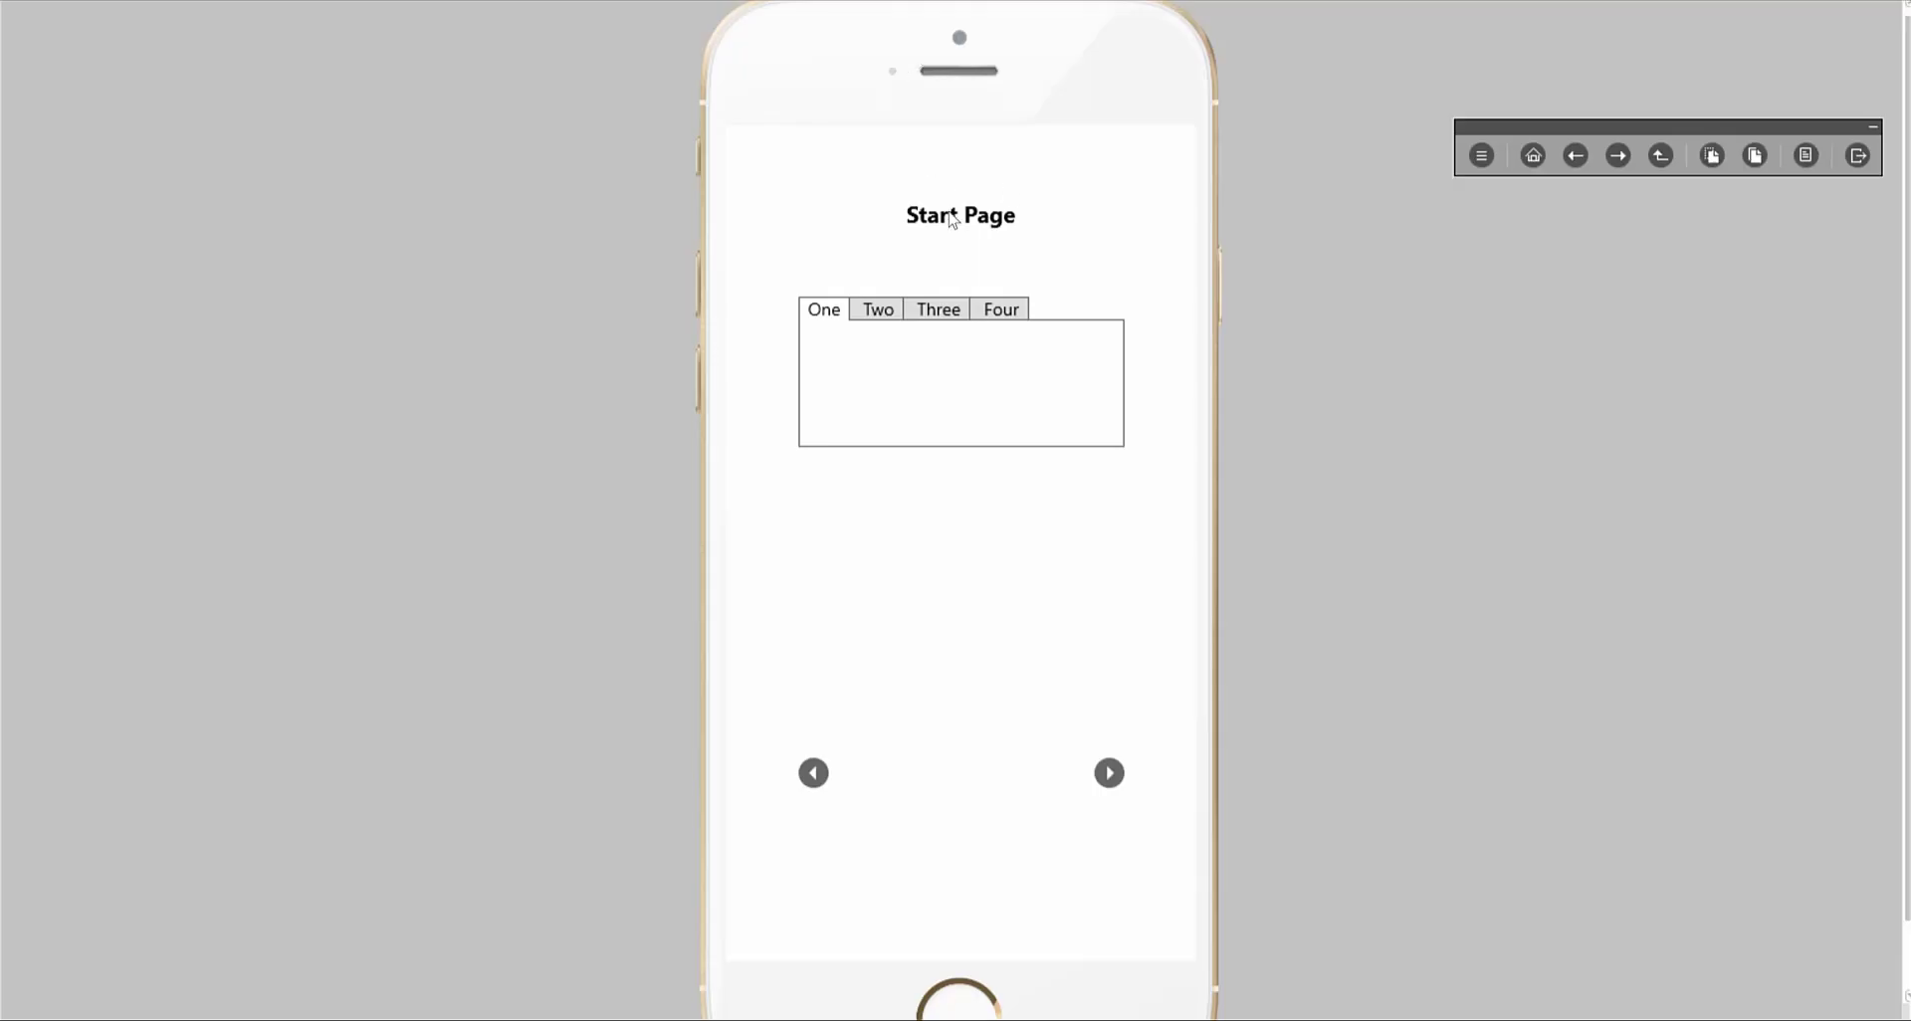
left_click(1111, 777)
left_click(1110, 775)
left_click(814, 775)
left_click(814, 774)
left_click(1858, 156)
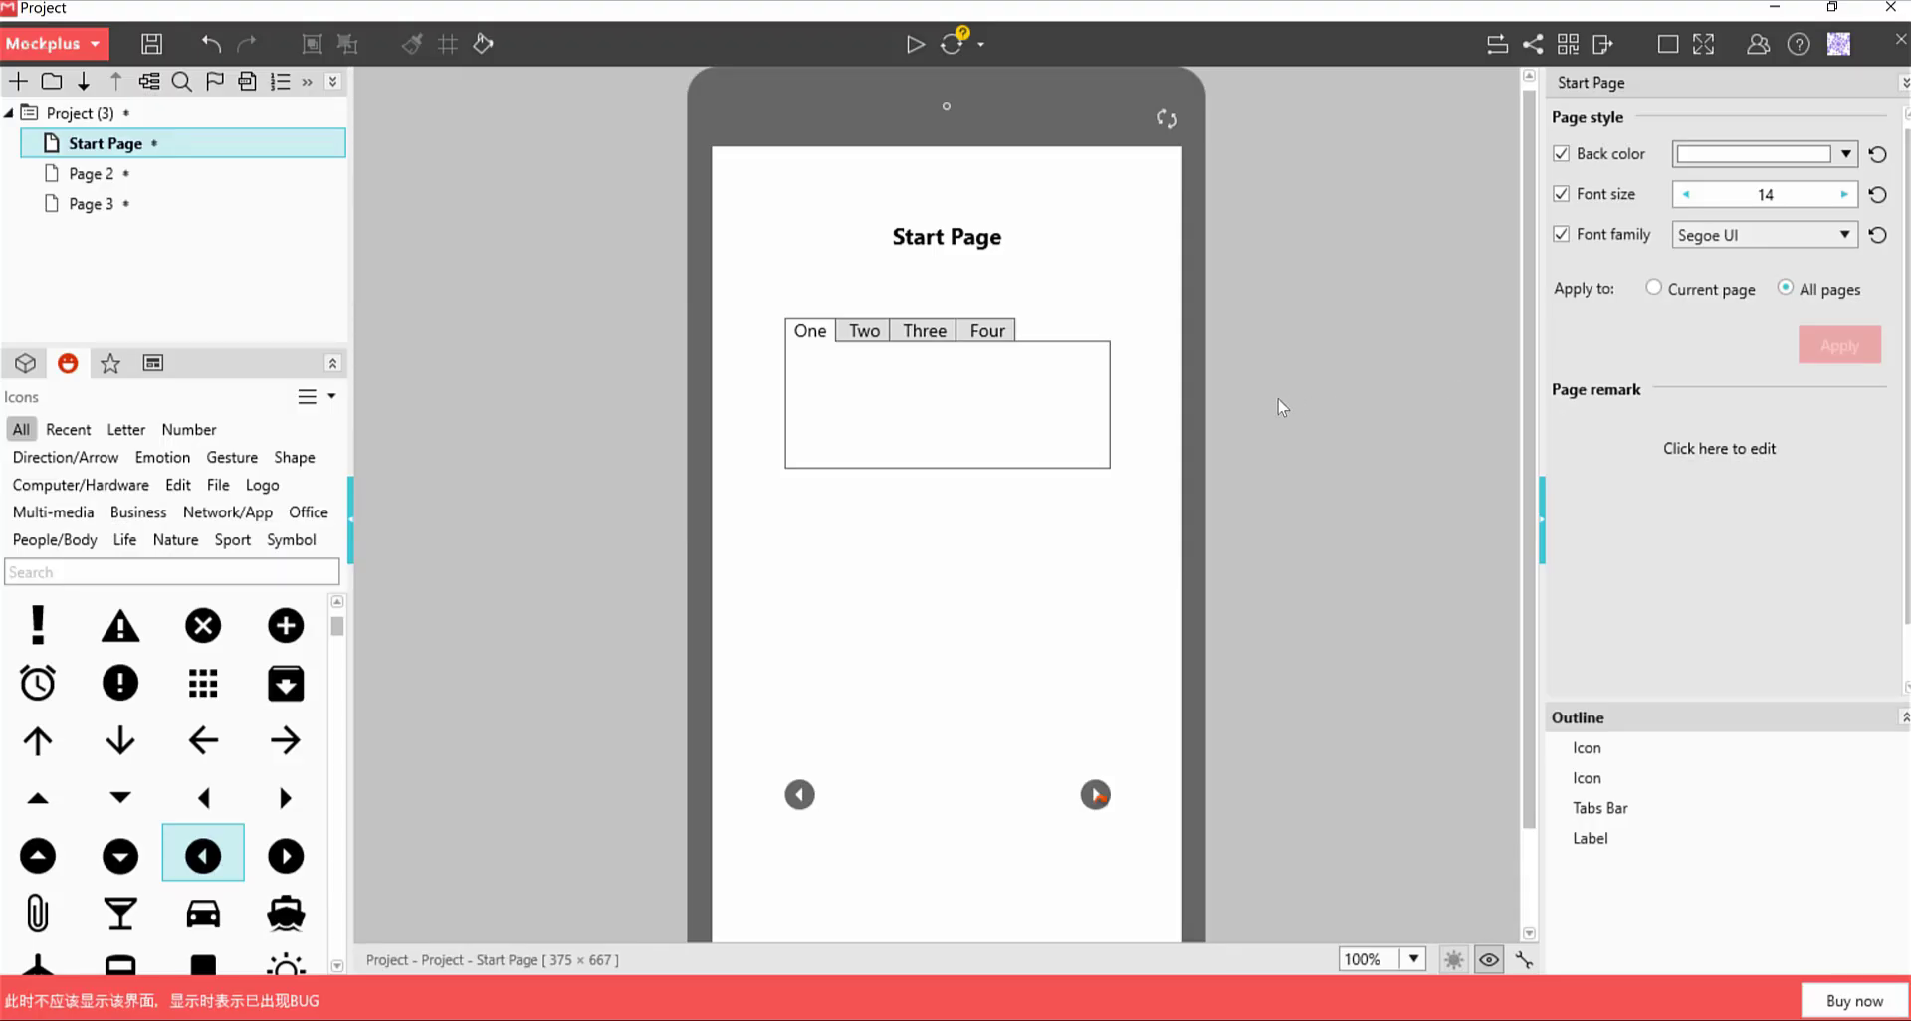